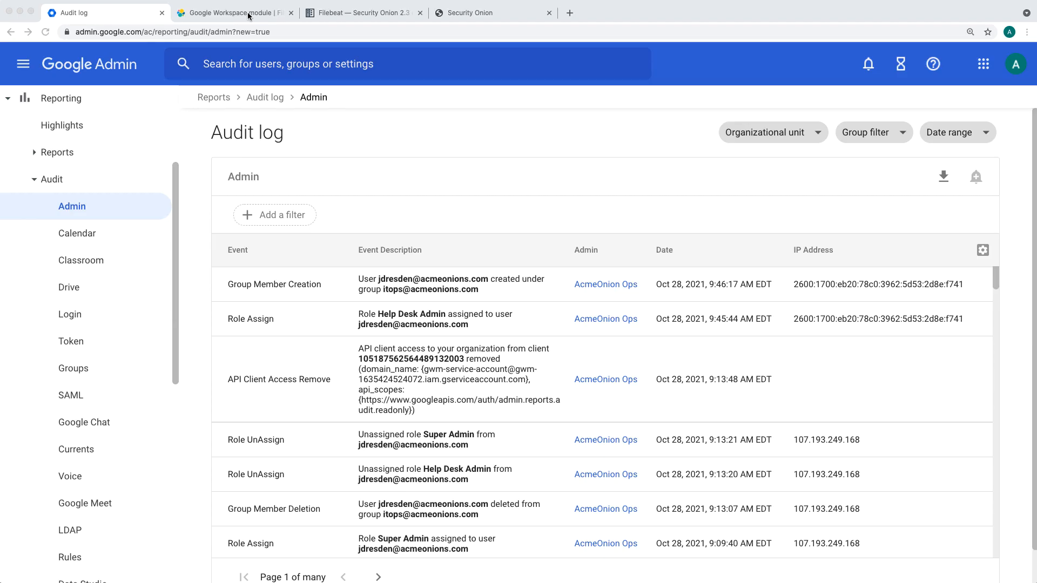
# Step: Review the prerequisites for configuring the module in Elastic's Filebeat Google Workspace module documentation, including the administrator account requirement
pyautogui.click(248, 16)
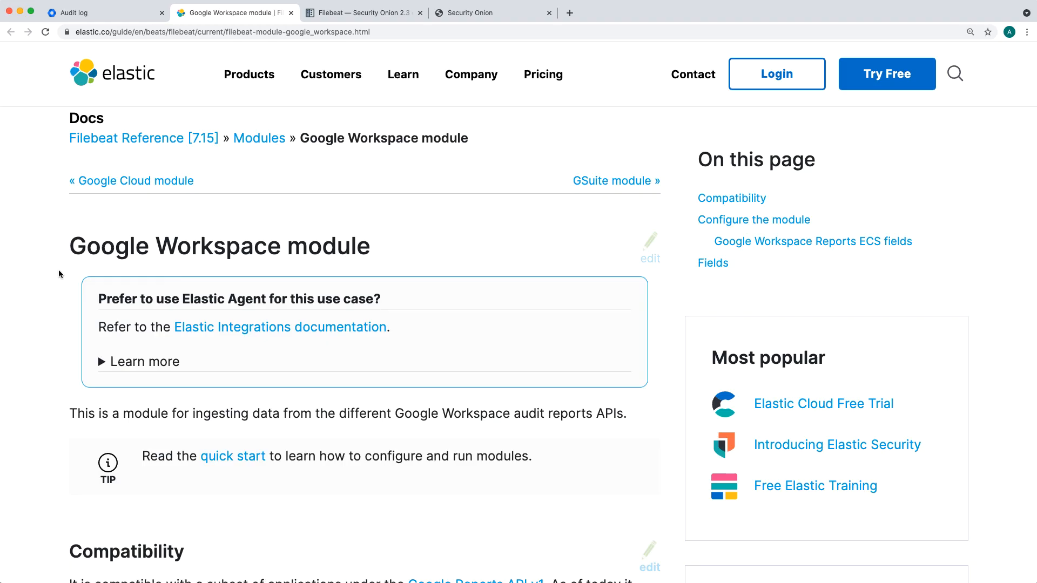
pyautogui.scroll(-1, 59, 273)
pyautogui.scroll(-7, 59, 273)
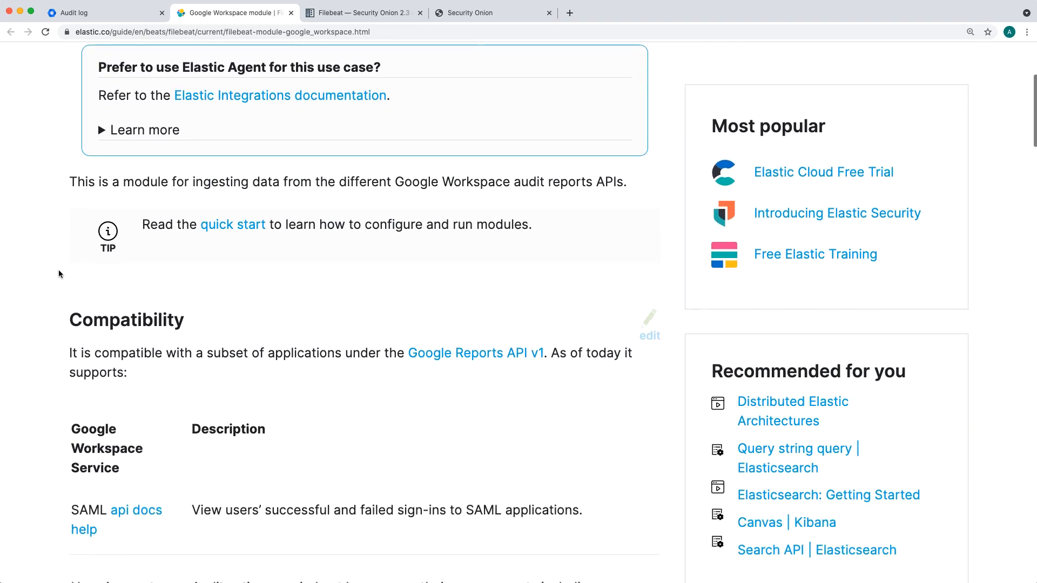
pyautogui.scroll(-12, 58, 274)
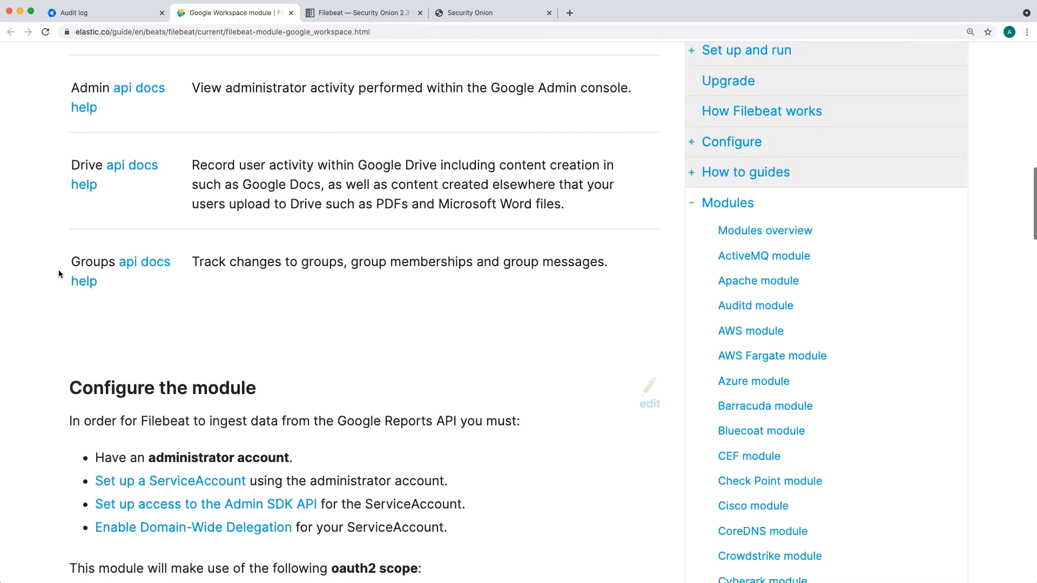
pyautogui.scroll(-2, 58, 274)
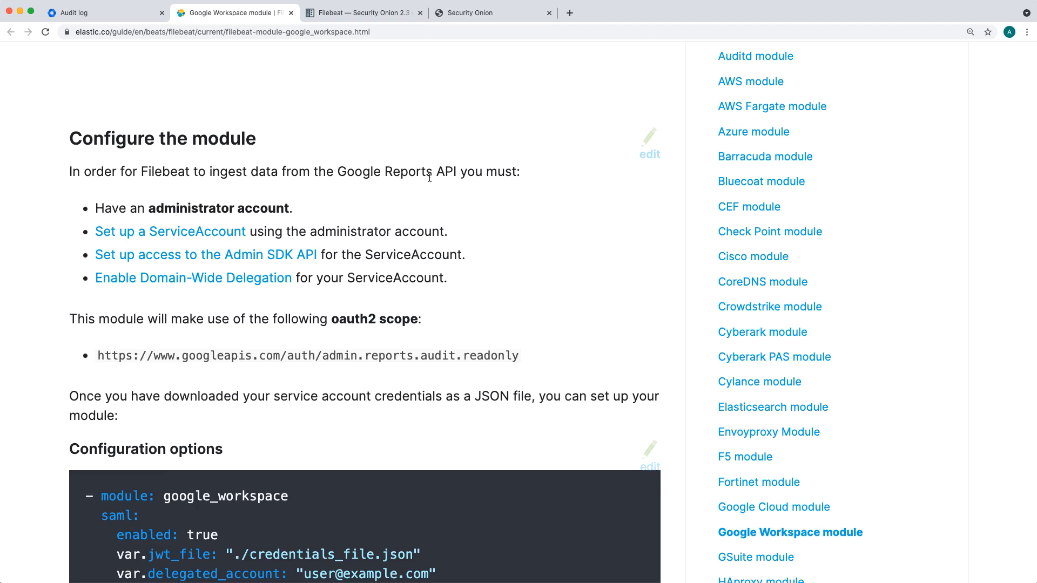
pyautogui.scroll(-1, 467, 185)
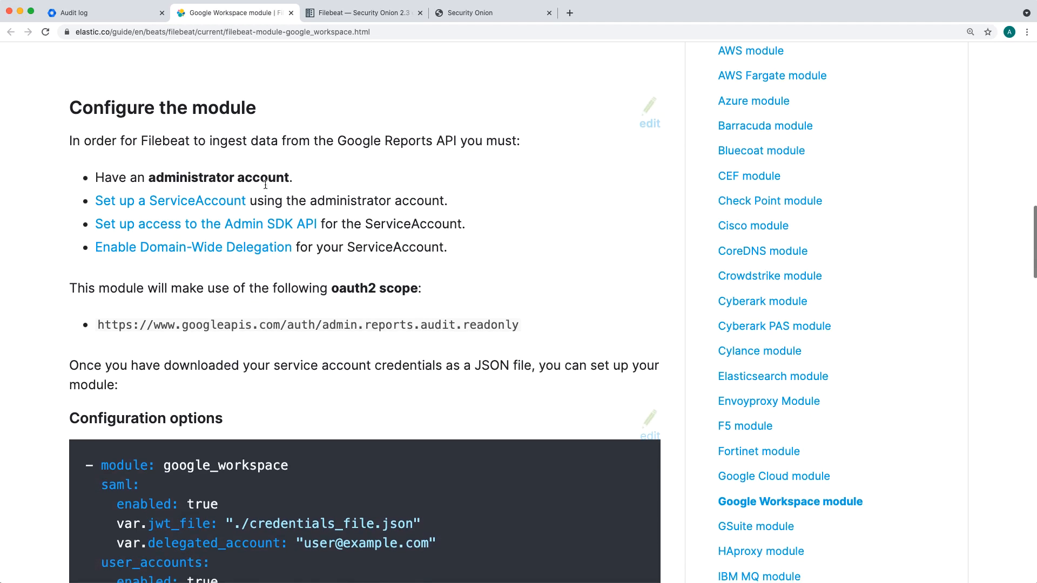
pyautogui.tripleClick(183, 176)
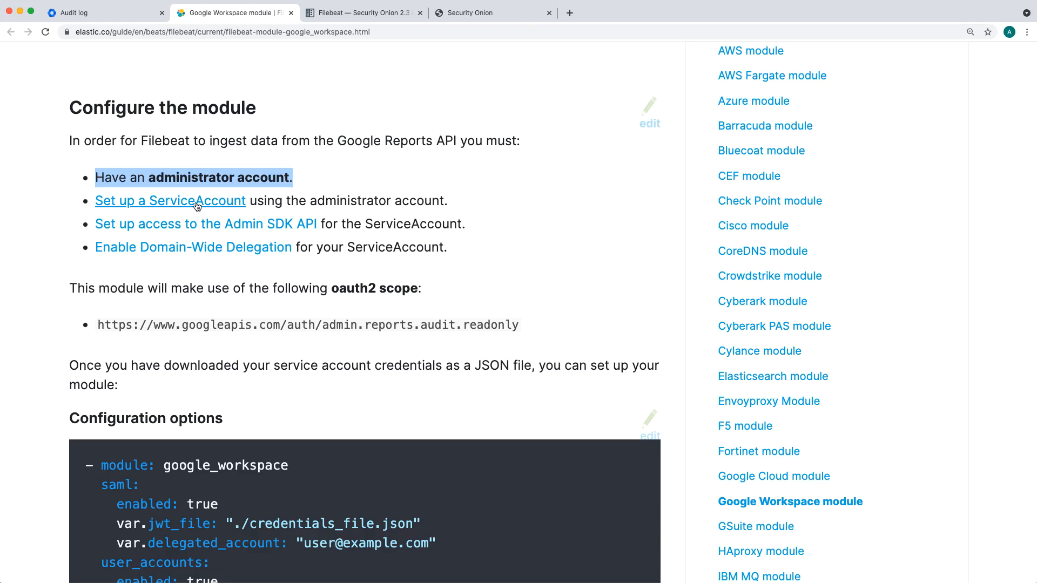
# Step: Open the "Set up a ServiceAccount" guide in a new tab and launch the Cloud Shell Editor from its automated script option
pyautogui.rightClick(214, 207)
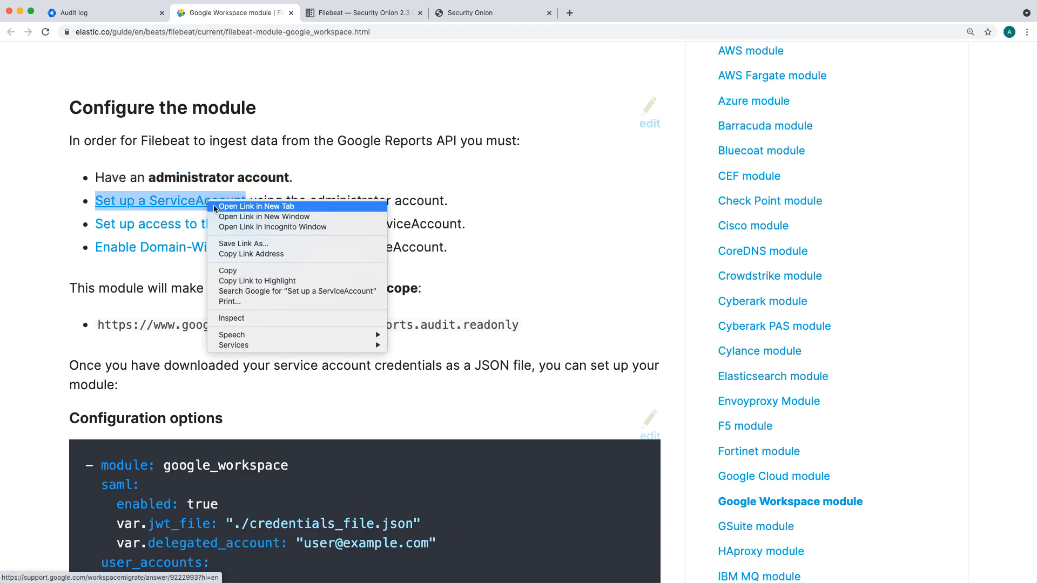
pyautogui.click(215, 206)
pyautogui.hotkey('ctrl', 'Tab')
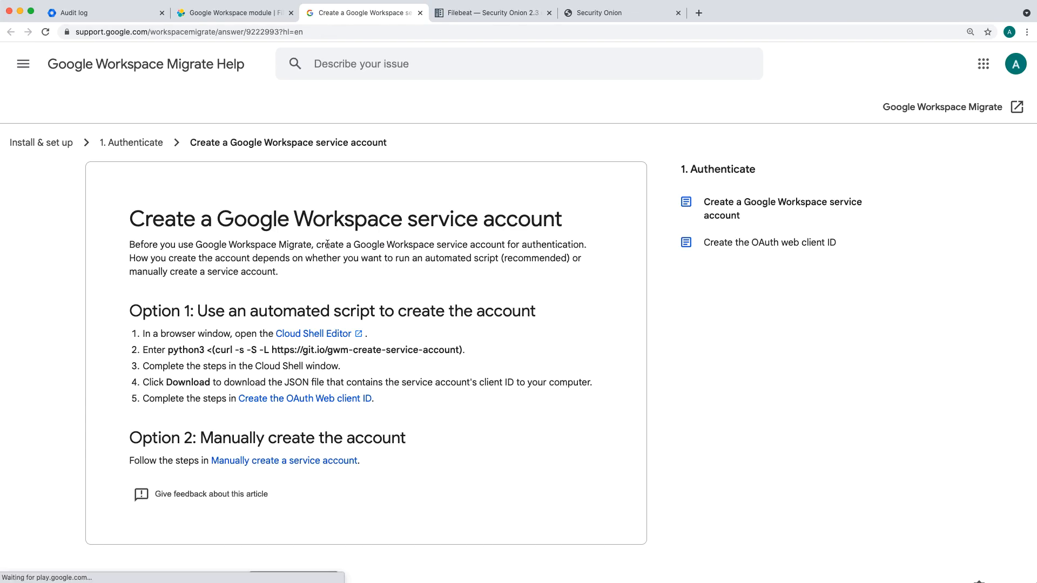
pyautogui.scroll(-1, 206, 306)
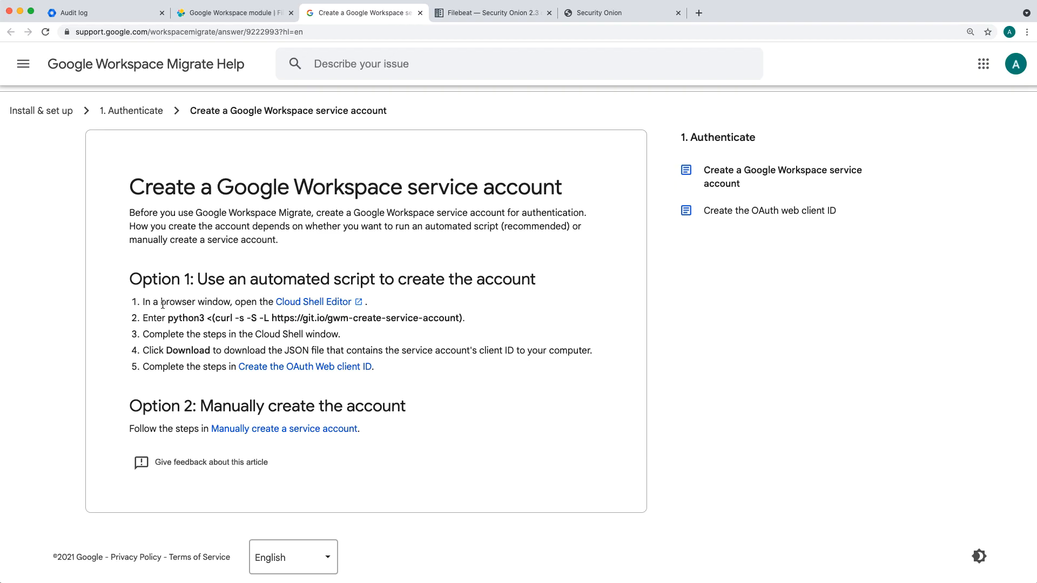
pyautogui.click(321, 303)
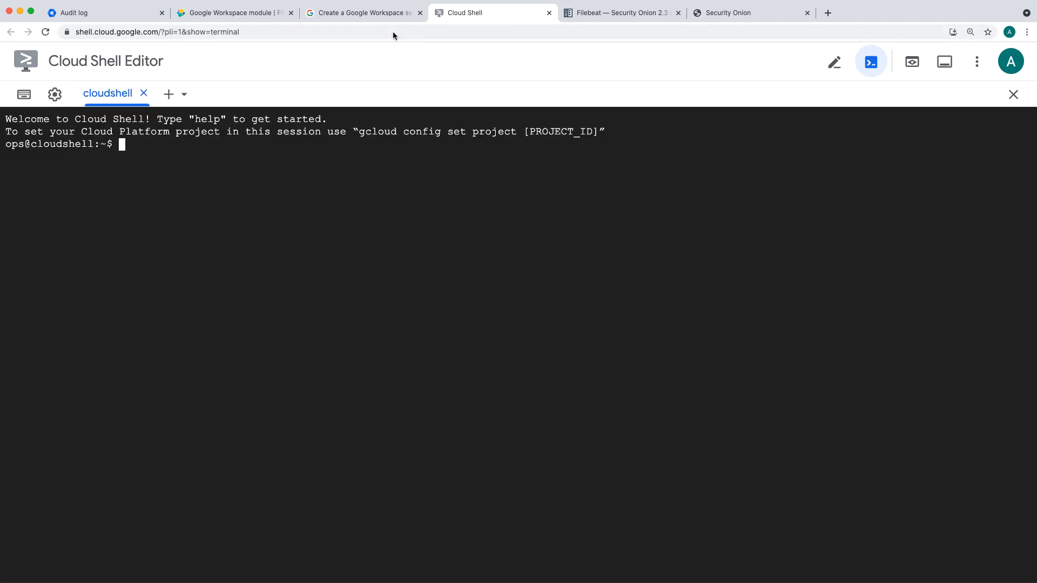
pyautogui.click(381, 13)
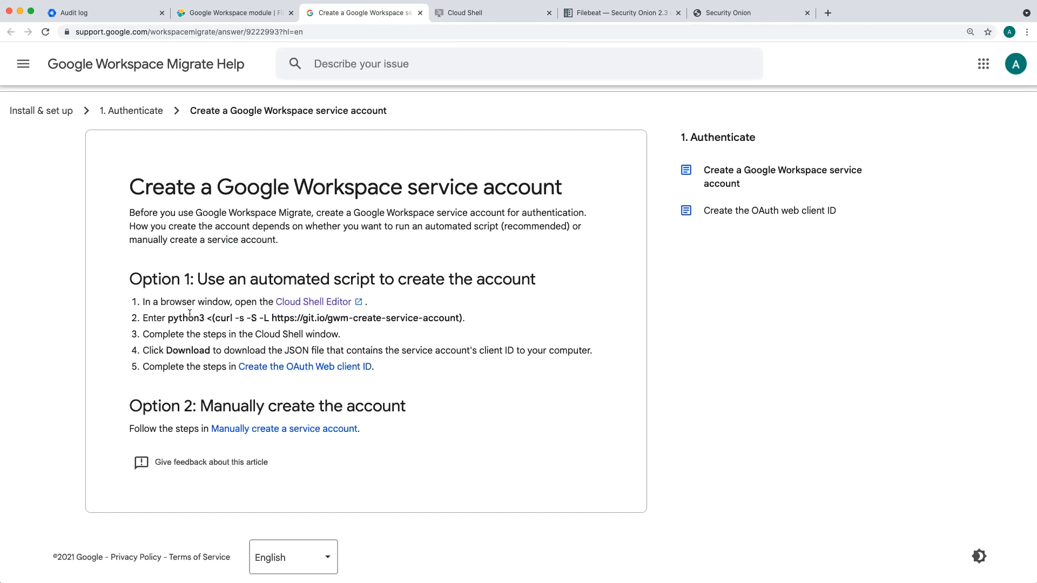
pyautogui.moveTo(168, 321); pyautogui.dragTo(463, 321)
pyautogui.press('super+c')
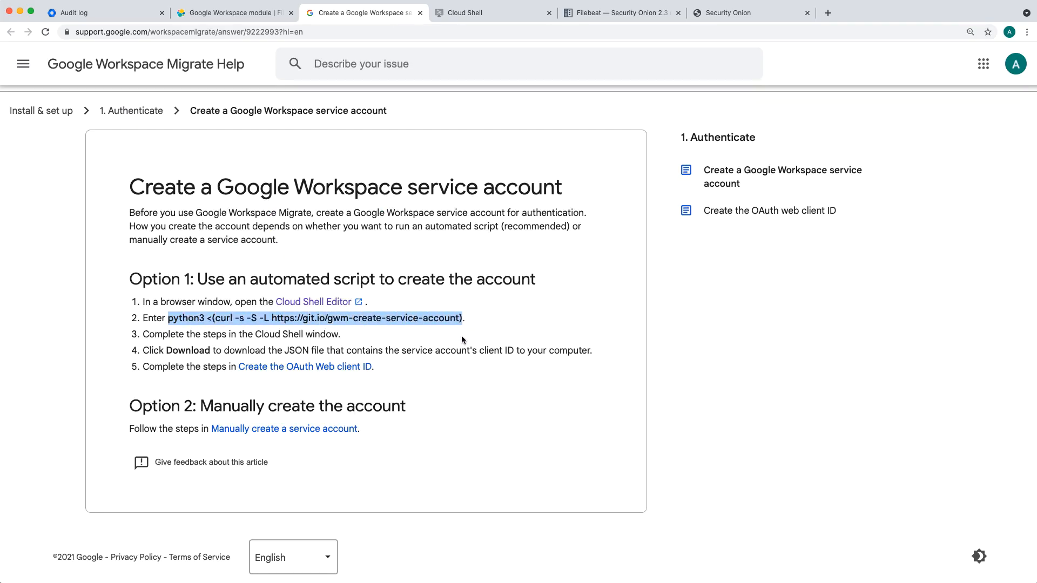
pyautogui.click(462, 13)
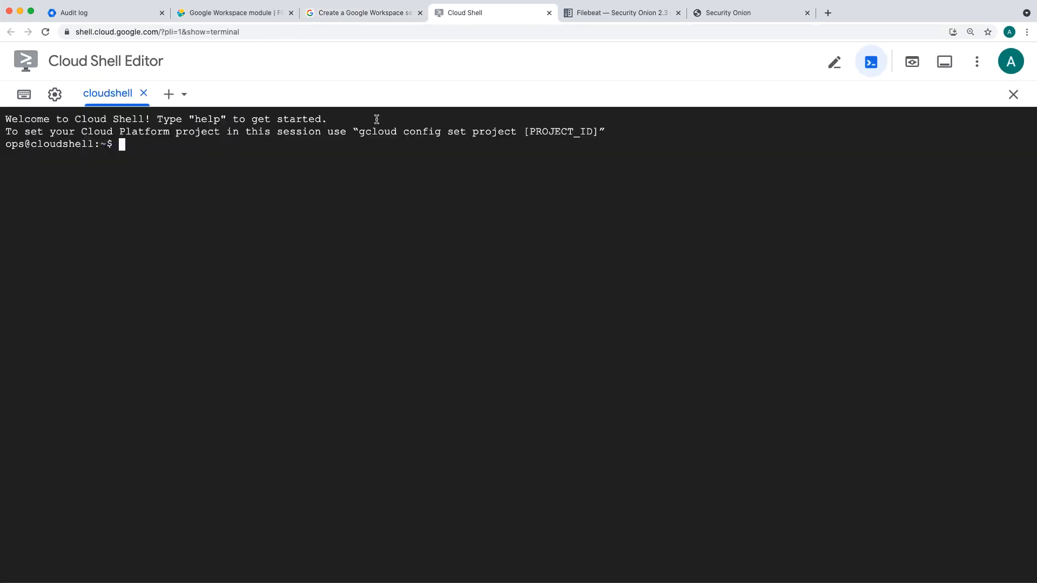
pyautogui.press('super+v')
pyautogui.press('Return')
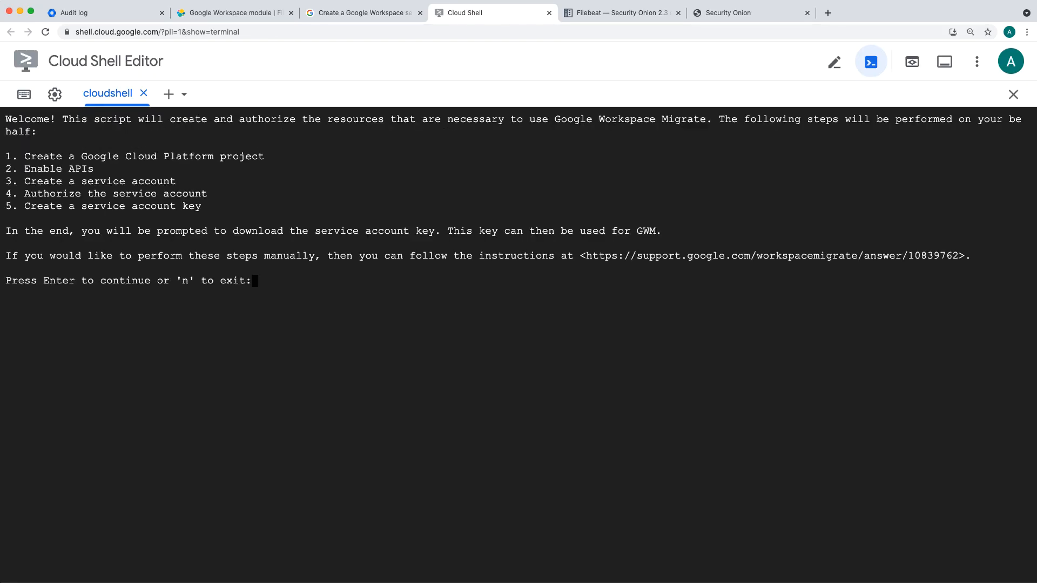
# Step: Read the script's introduction and list of actions, cross-checking the Filebeat module requirements and the service account guide
pyautogui.doubleClick(174, 120)
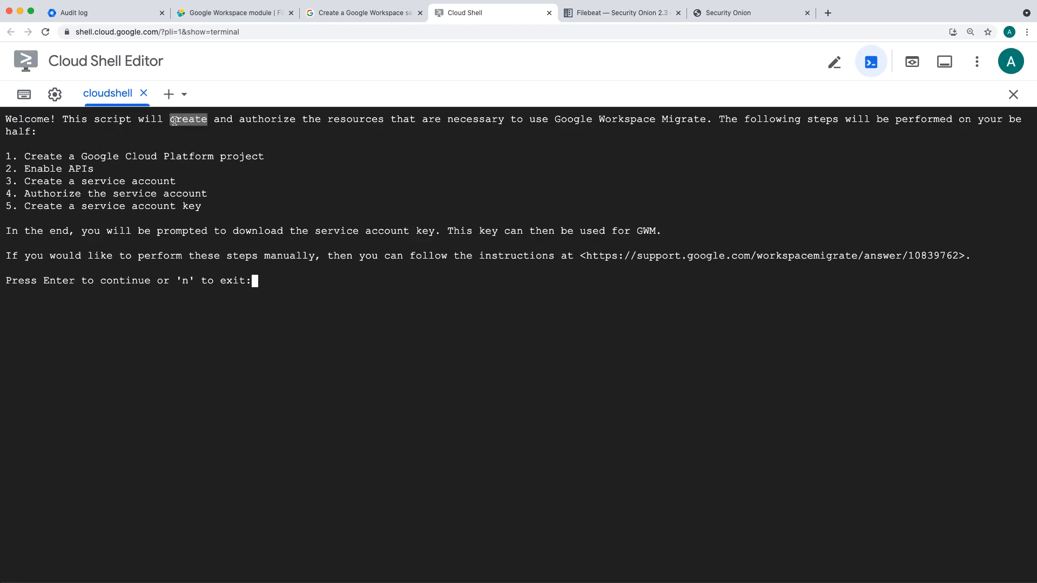
pyautogui.click(270, 137)
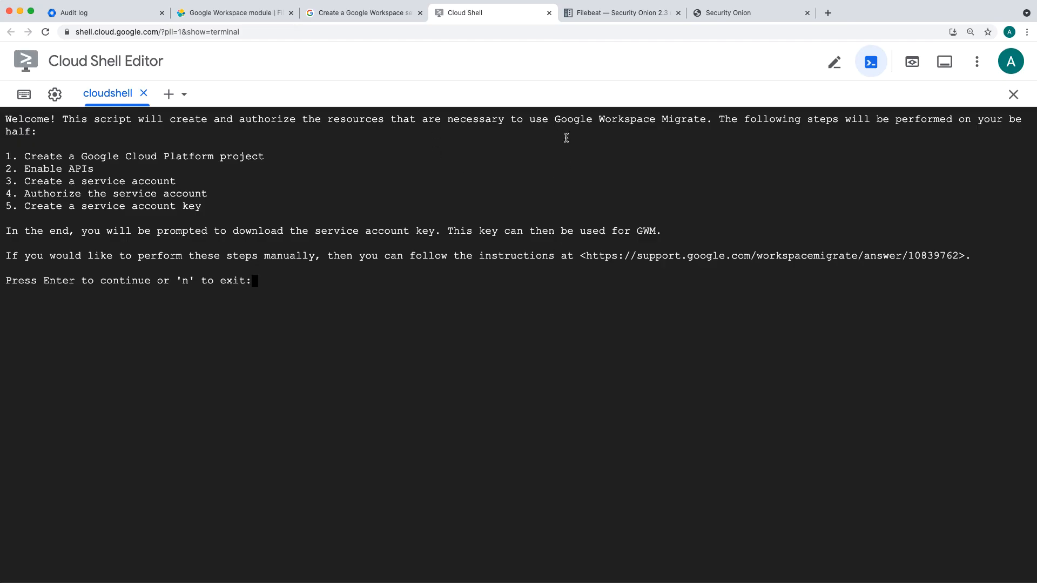
pyautogui.moveTo(555, 120); pyautogui.dragTo(669, 121)
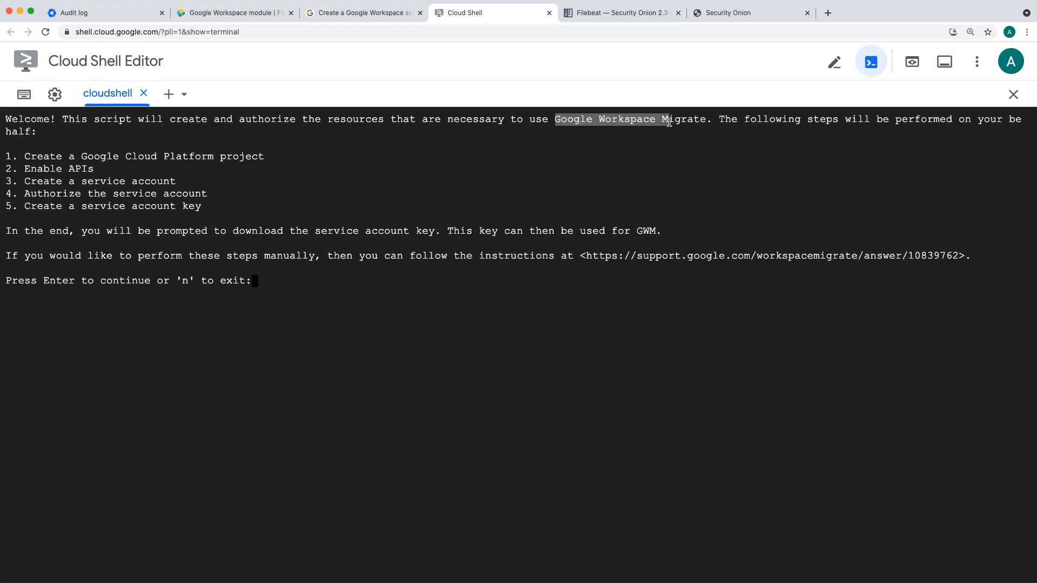
pyautogui.click(236, 13)
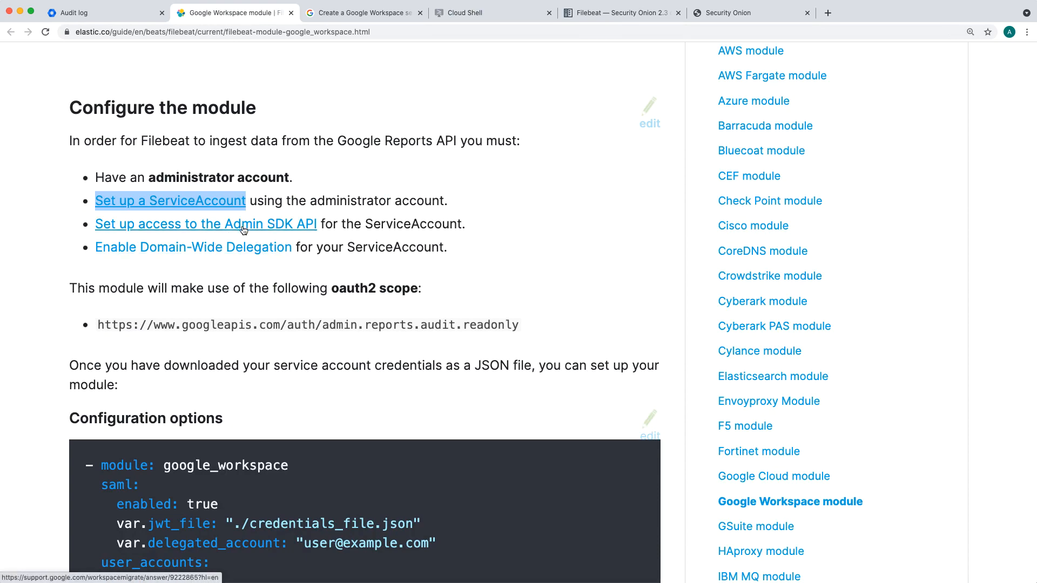
pyautogui.click(403, 15)
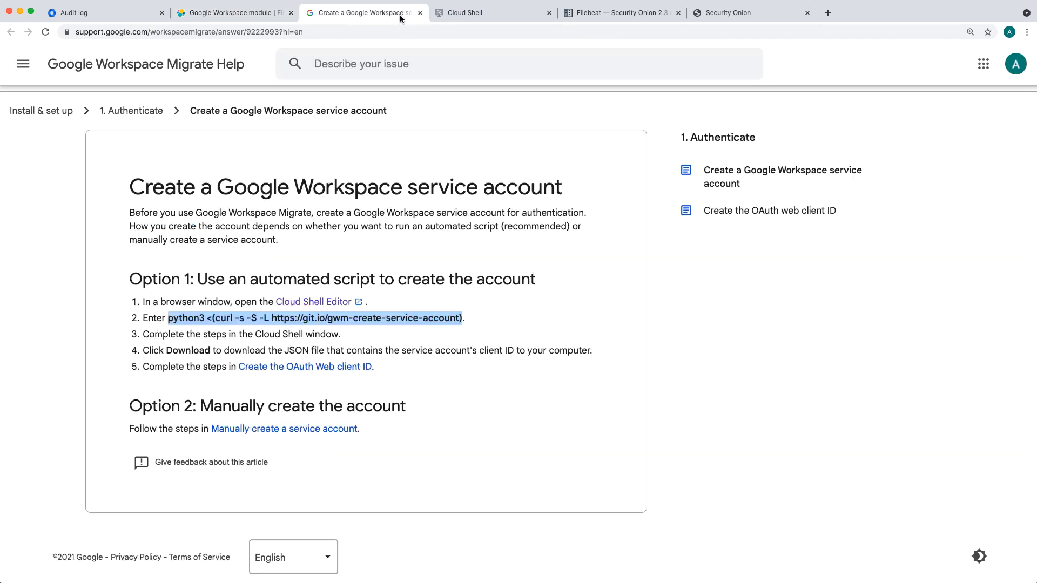
pyautogui.click(461, 20)
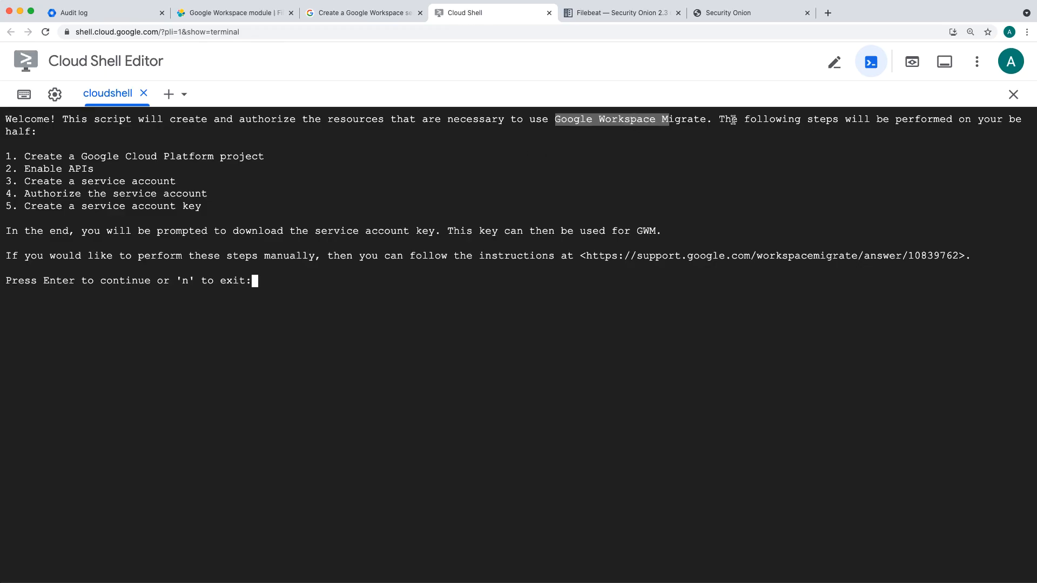
pyautogui.moveTo(727, 120); pyautogui.dragTo(766, 133)
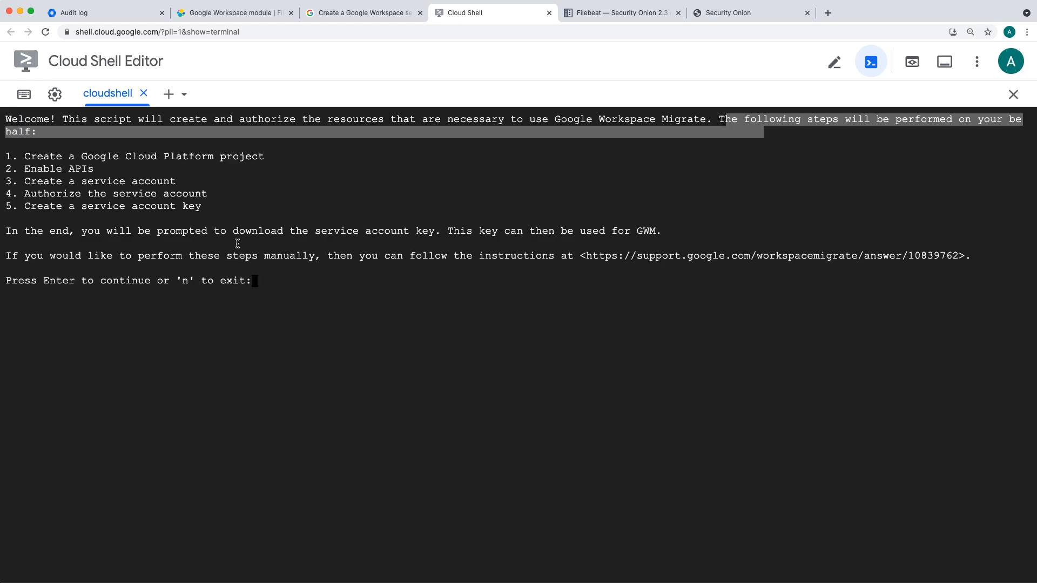
pyautogui.click(319, 219)
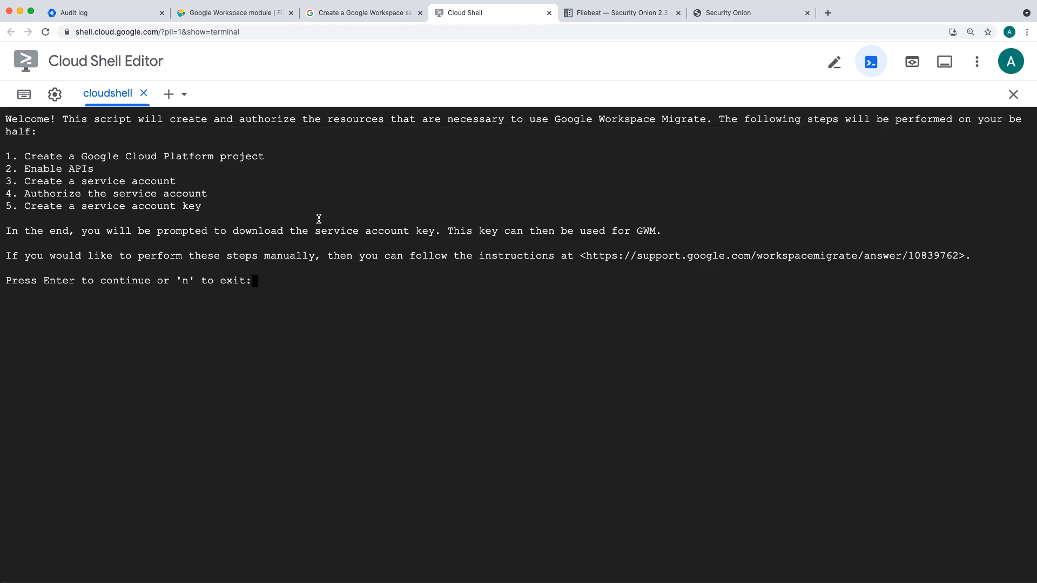
# Step: Continue the script, authorize Cloud Shell to use the credentials, and authorize the new service account client for domain-wide delegation
pyautogui.press('Return')
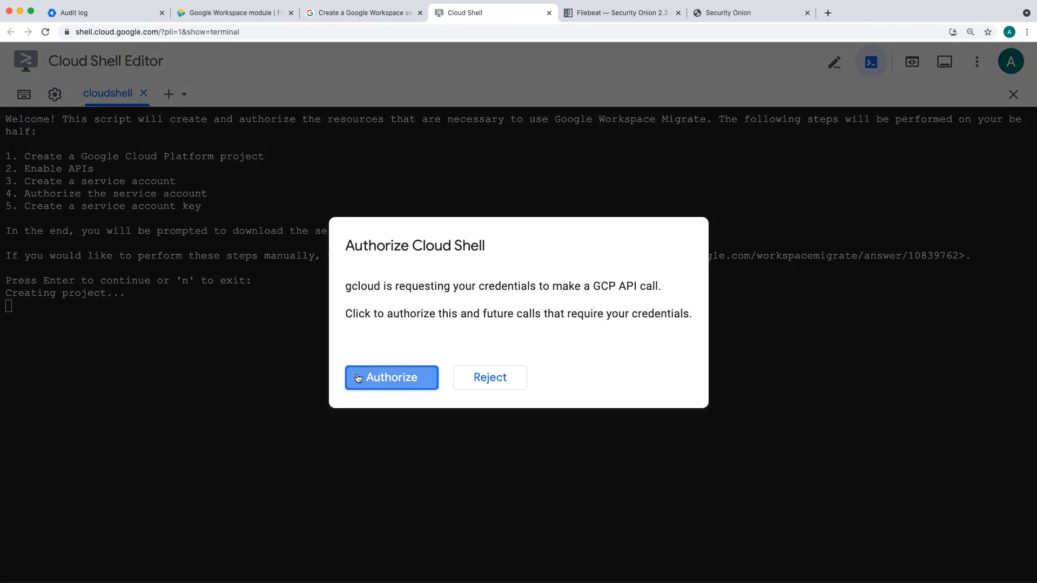
pyautogui.click(380, 381)
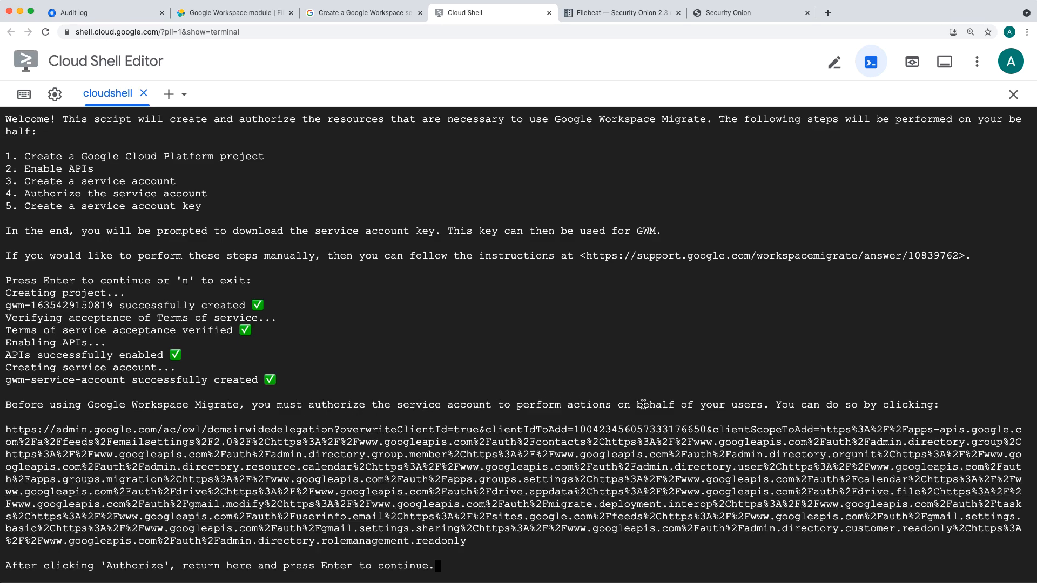
pyautogui.click(463, 457)
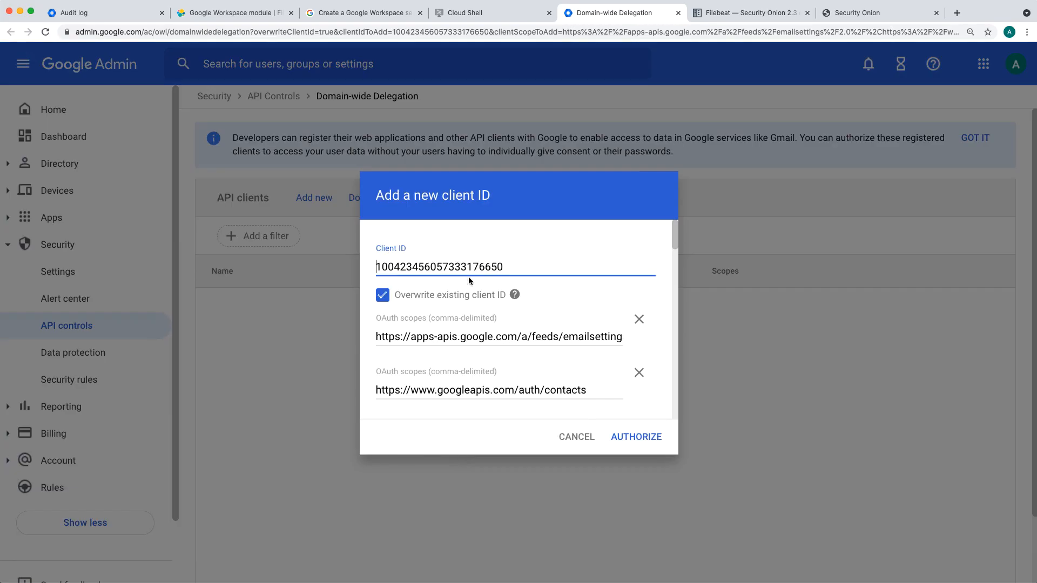
pyautogui.click(635, 439)
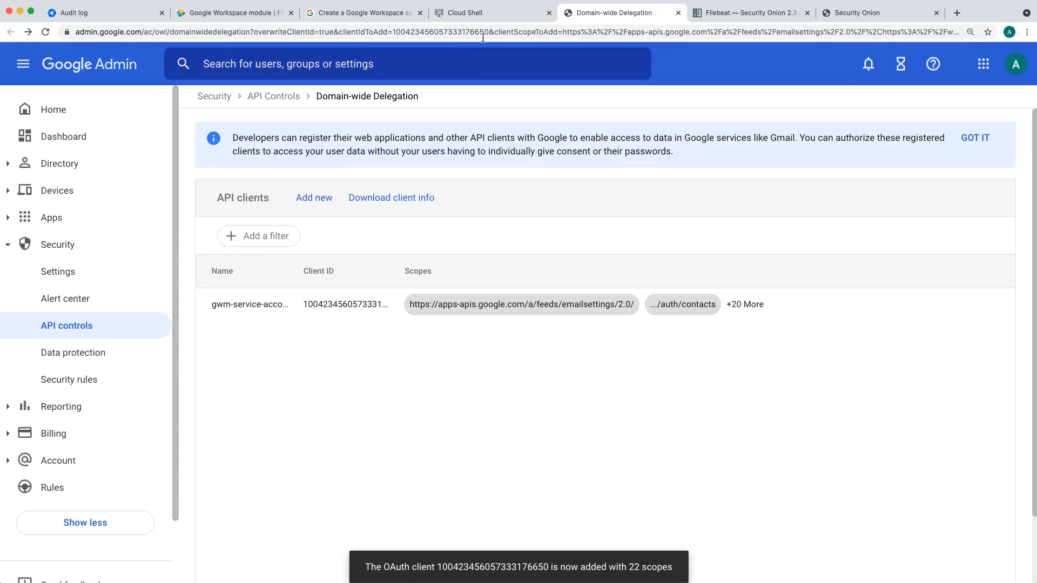
pyautogui.click(479, 16)
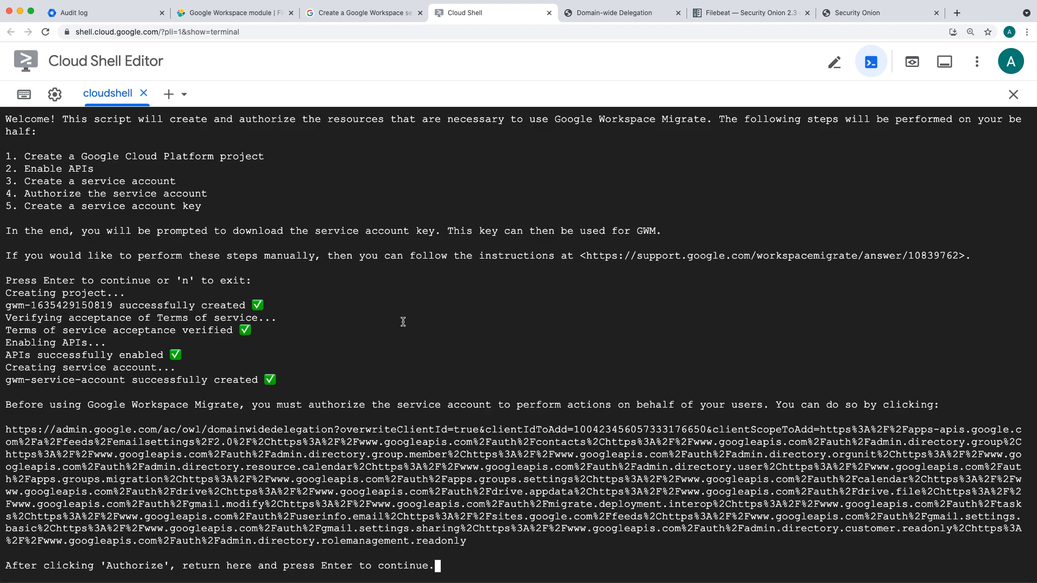
pyautogui.press('Return')
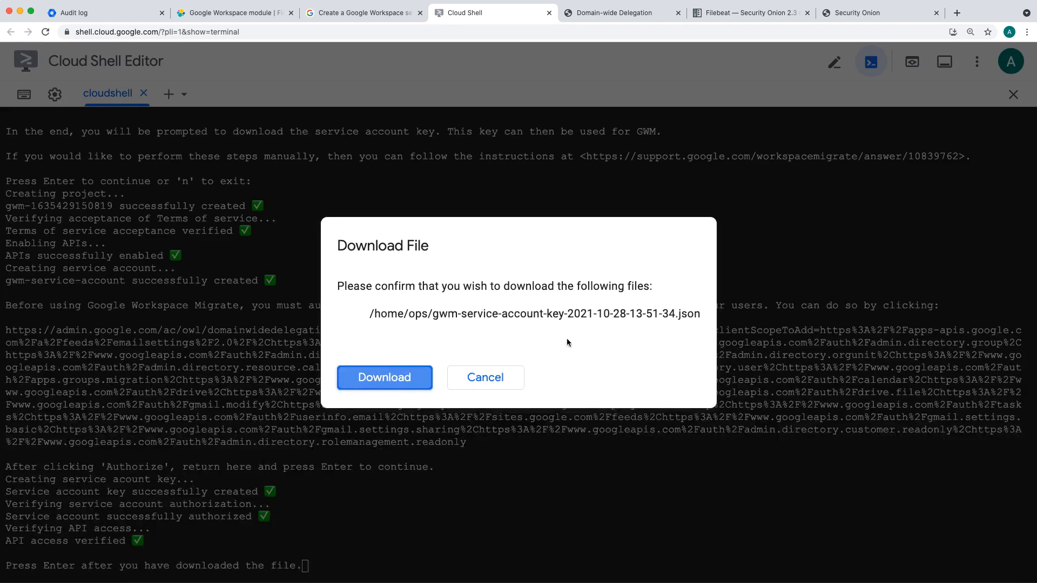
pyautogui.click(396, 381)
pyautogui.press('Return')
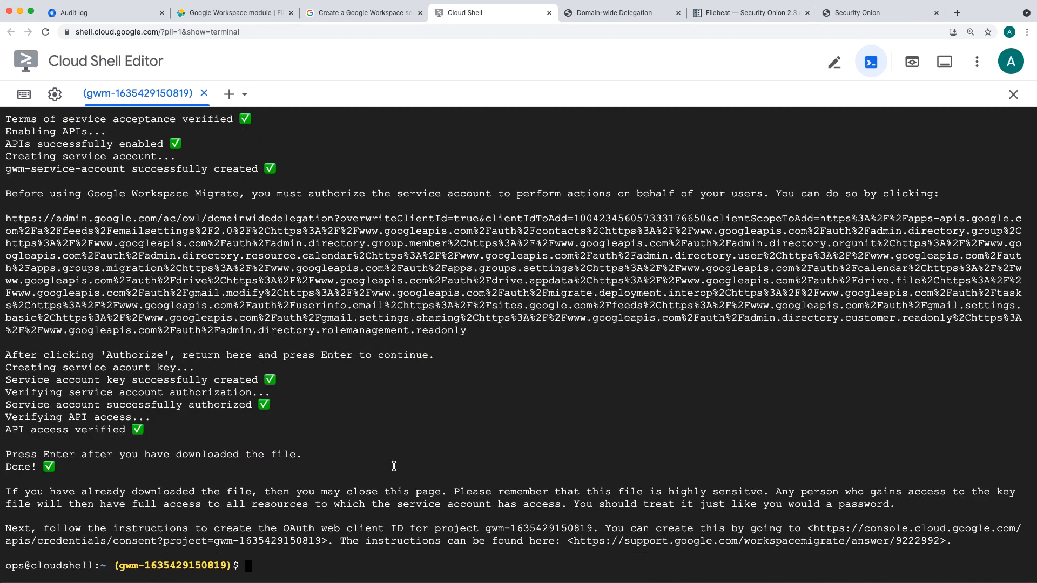
# Step: Read the closing note about protecting the service account key file, and view the browser's list of downloads
pyautogui.moveTo(28, 493); pyautogui.dragTo(438, 502)
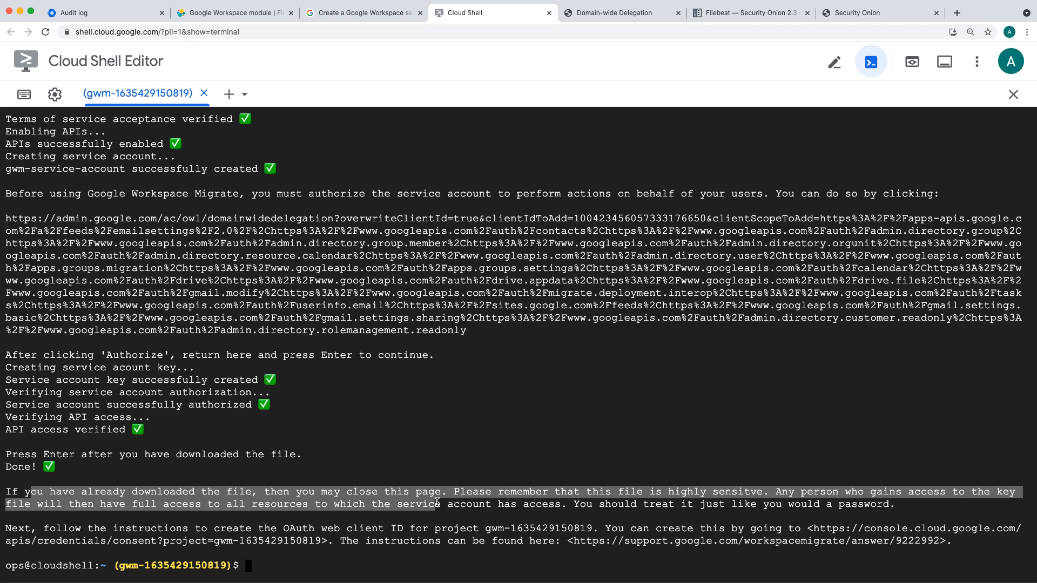
pyautogui.click(644, 492)
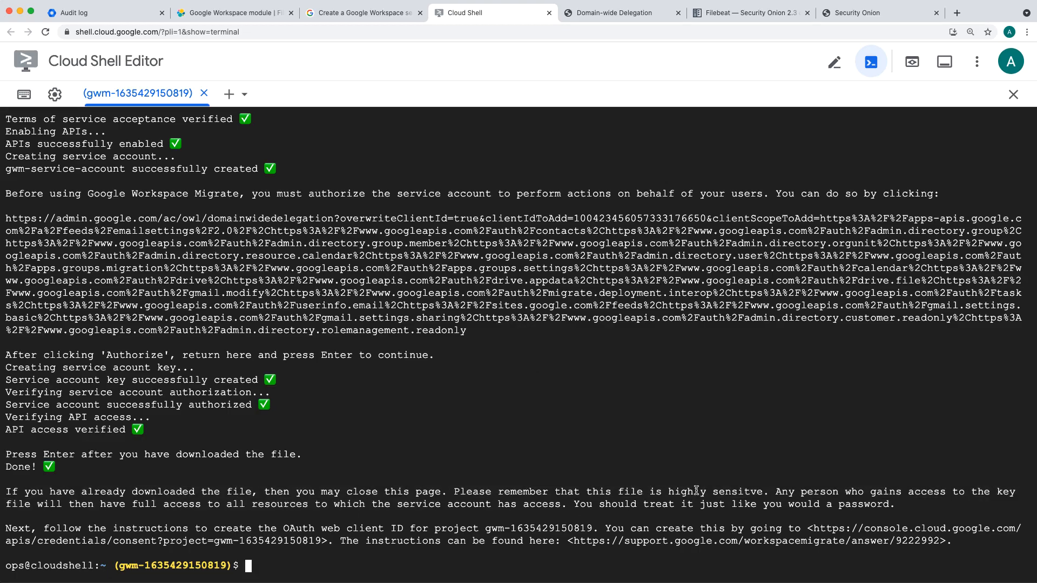
pyautogui.moveTo(774, 491); pyautogui.dragTo(782, 502)
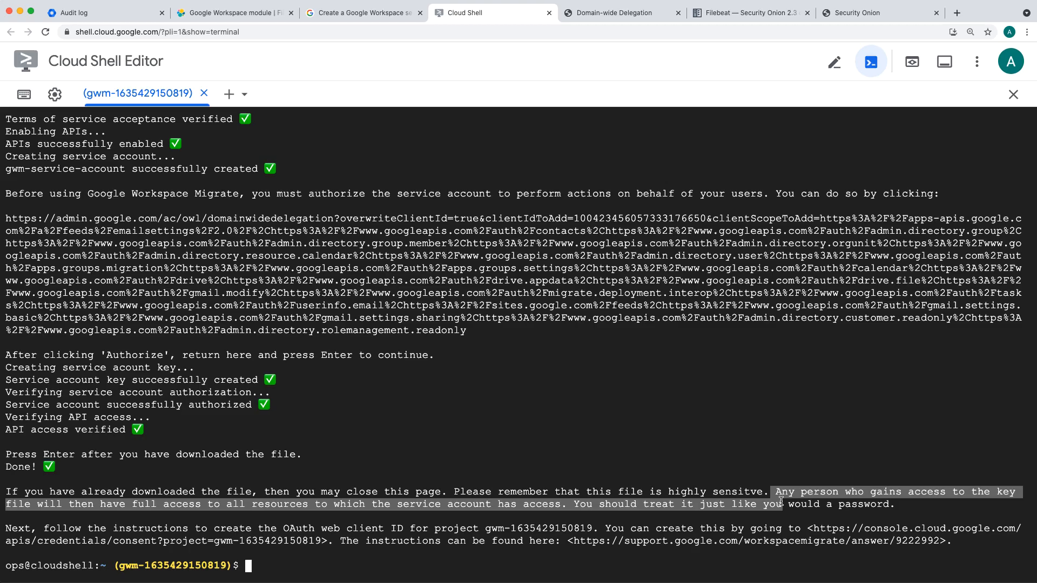
pyautogui.moveTo(781, 501); pyautogui.dragTo(898, 508)
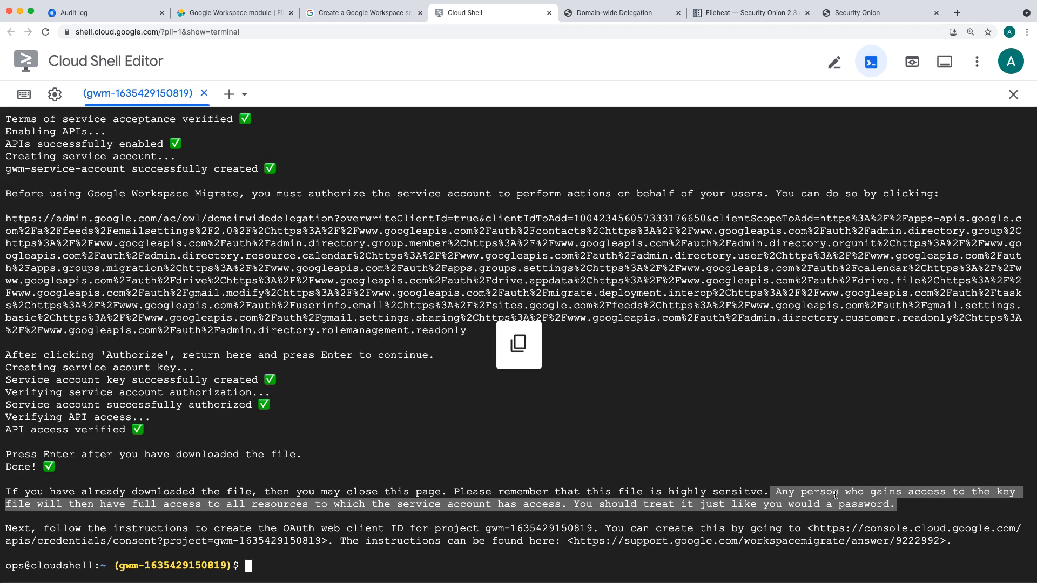
pyautogui.click(1027, 31)
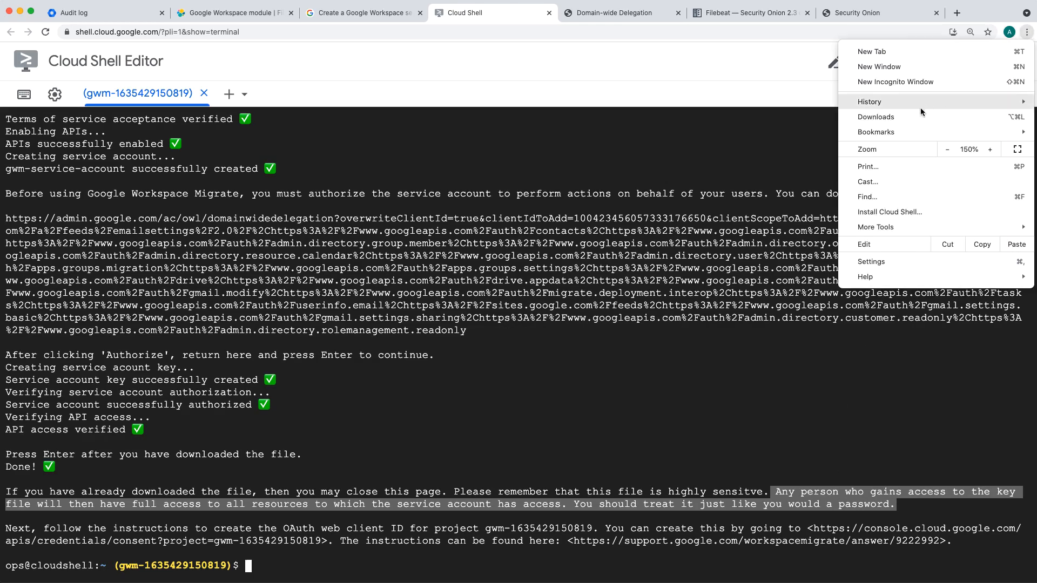
pyautogui.click(902, 120)
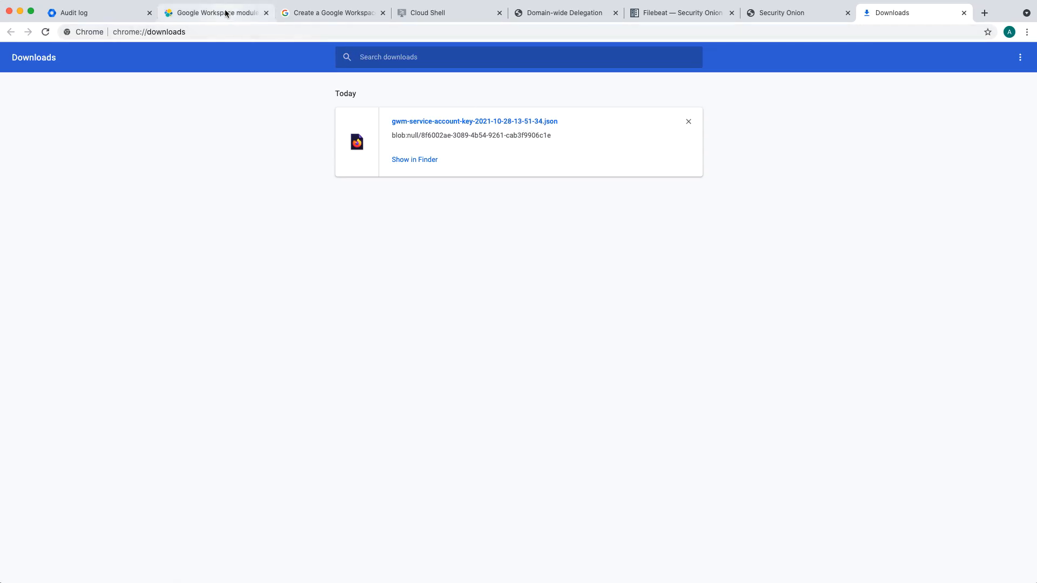
pyautogui.click(436, 15)
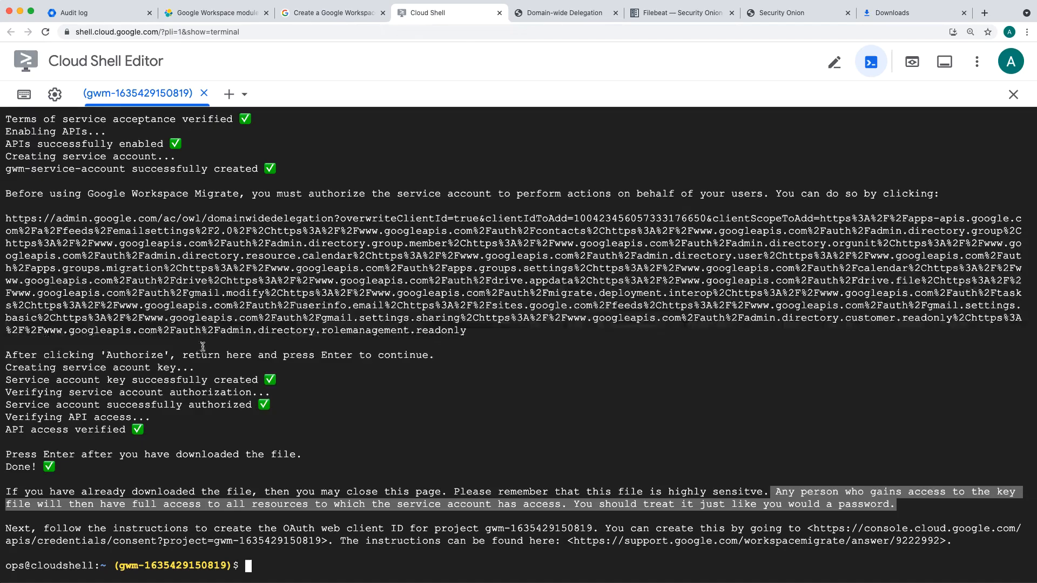
pyautogui.click(216, 13)
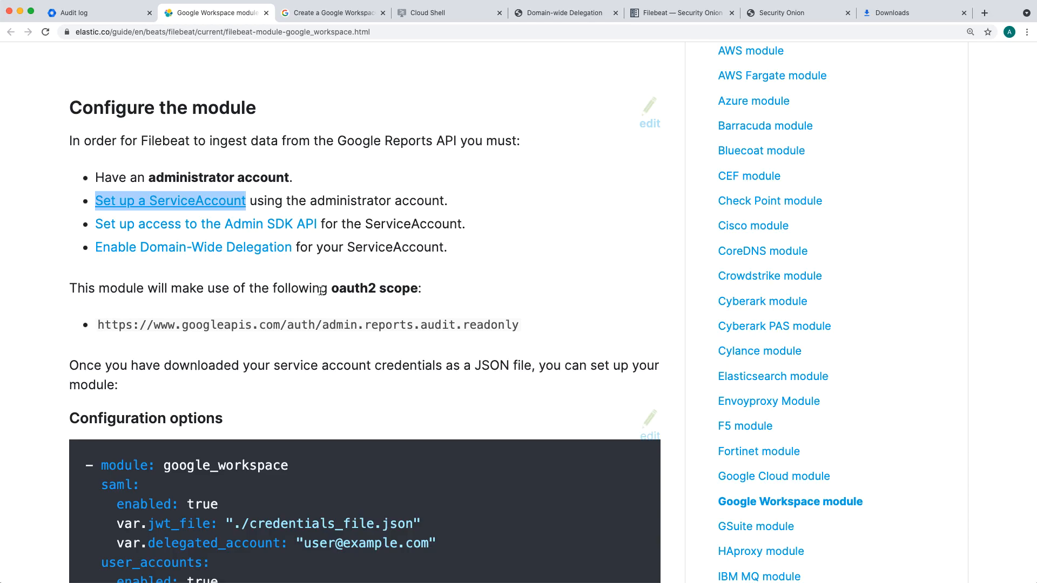
pyautogui.moveTo(99, 324); pyautogui.dragTo(520, 329)
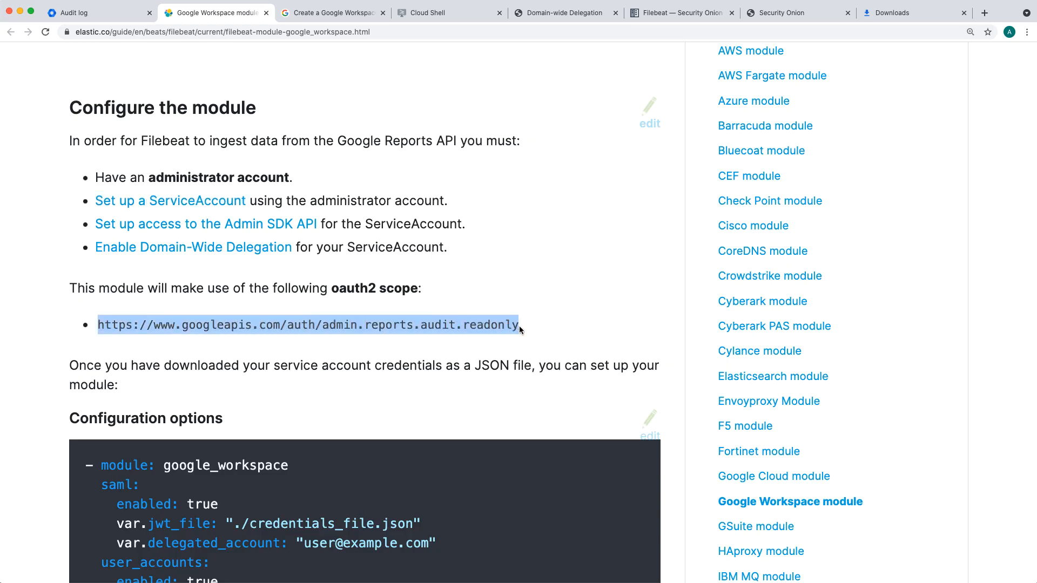
pyautogui.rightClick(466, 327)
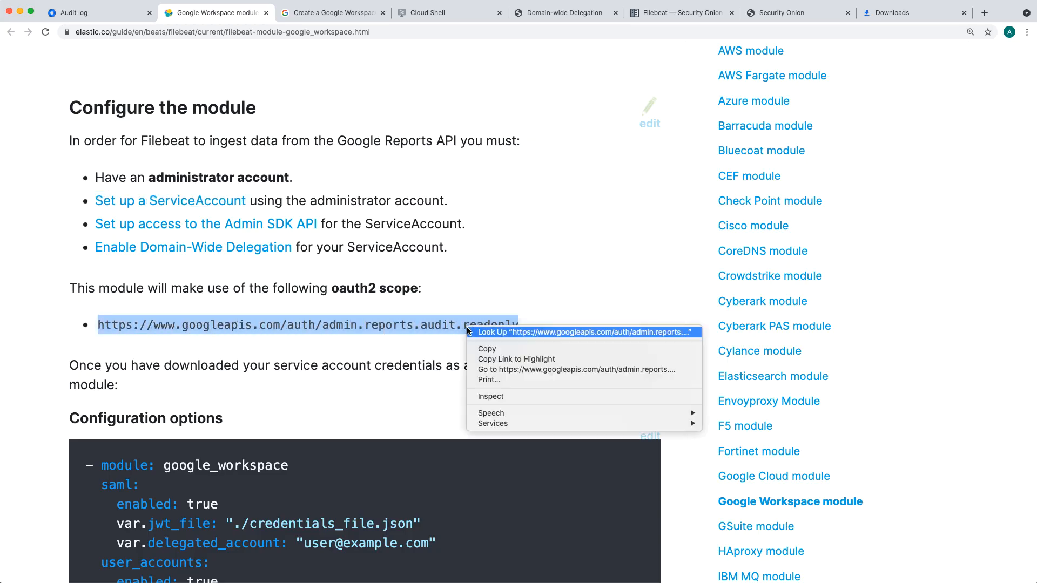
pyautogui.click(497, 349)
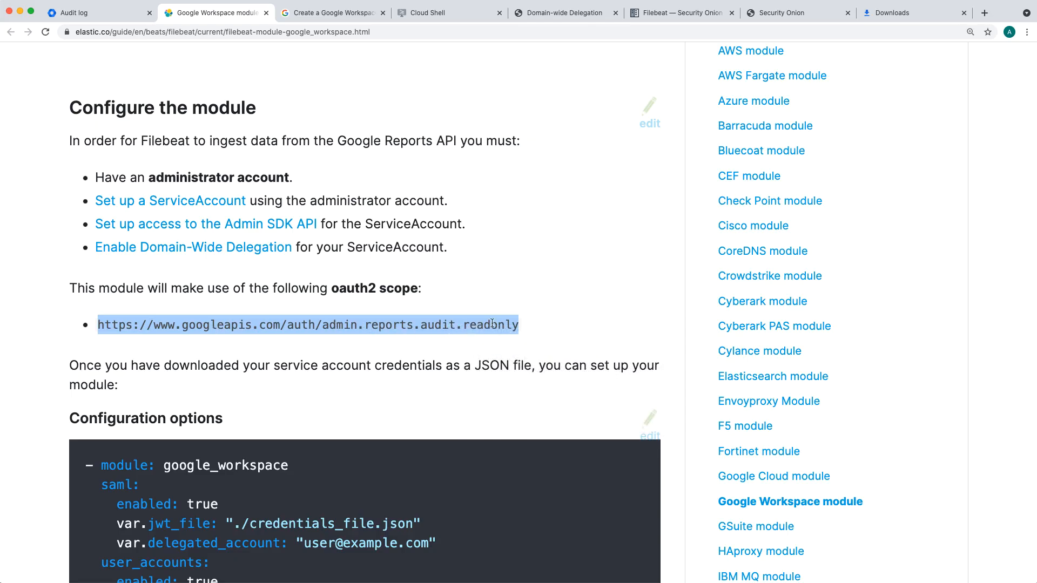
# Step: Open the service account client's domain-wide delegation scopes for editing and remove all the existing OAuth scopes
pyautogui.click(567, 12)
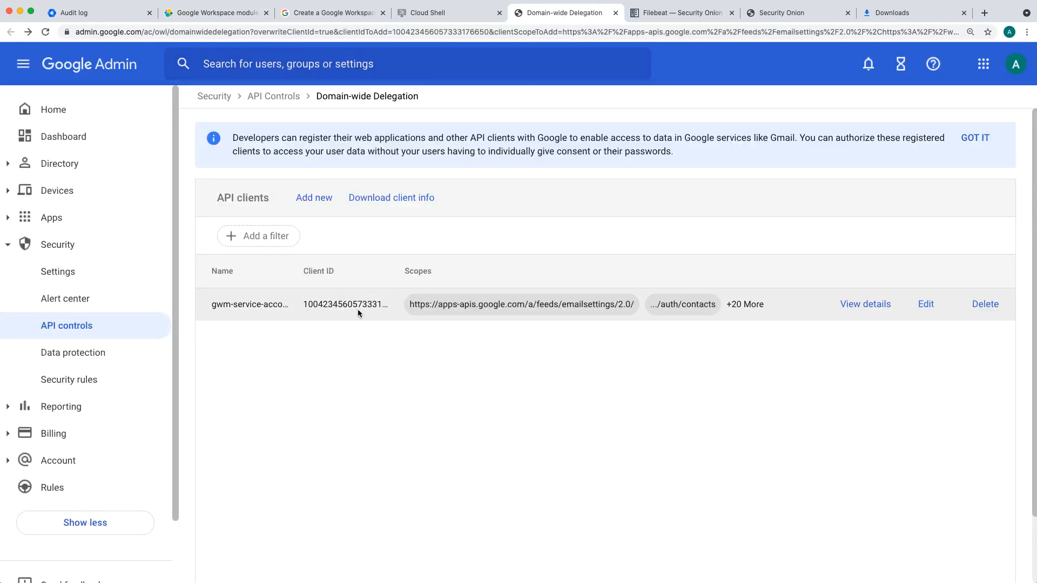
pyautogui.click(926, 305)
pyautogui.scroll(-5, 542, 320)
pyautogui.scroll(5, 543, 319)
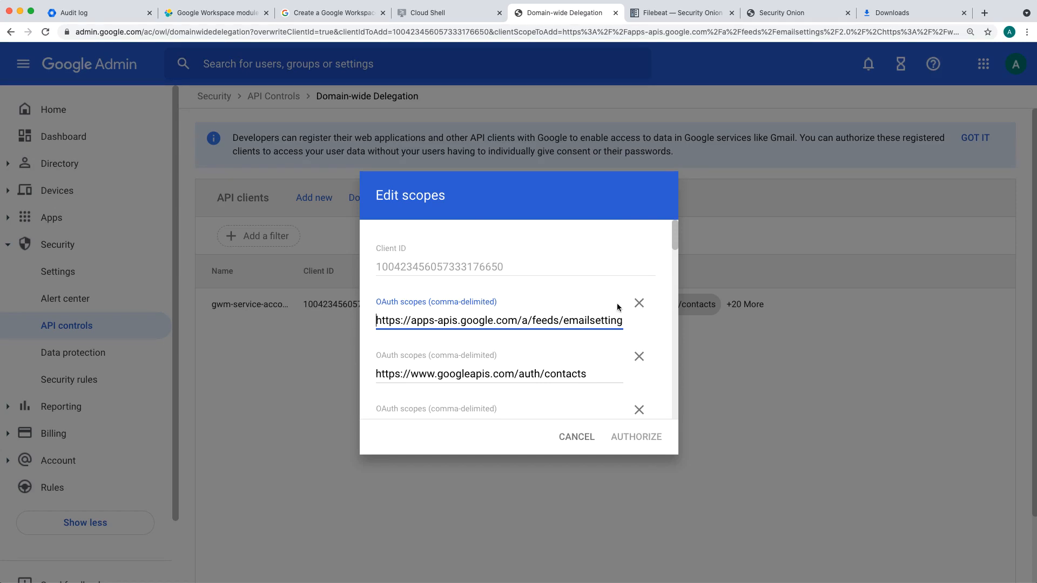
pyautogui.click(638, 303)
pyautogui.click(638, 303)
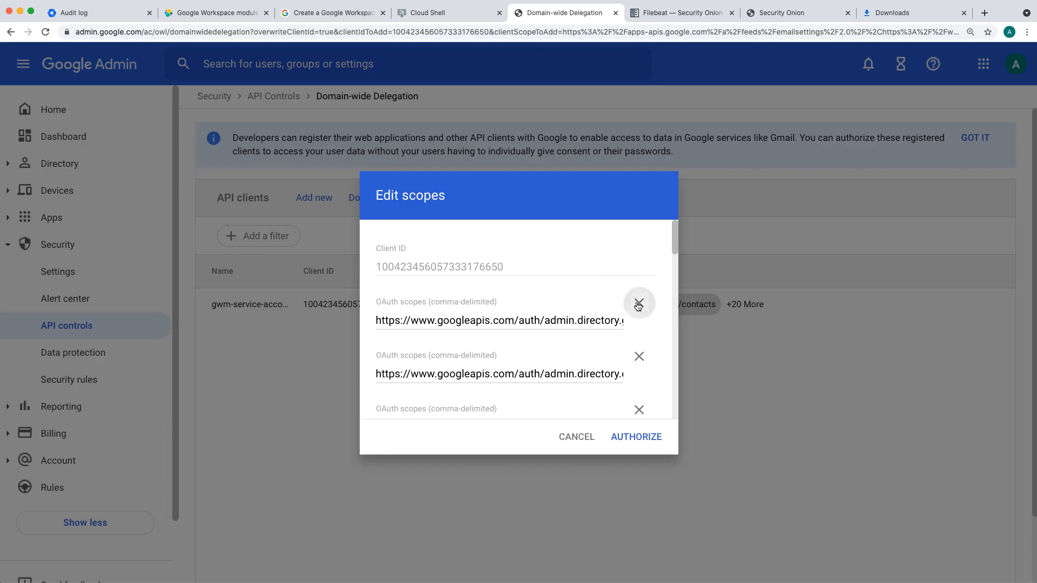
pyautogui.click(638, 304)
pyautogui.click(638, 303)
pyautogui.click(639, 303)
pyautogui.click(638, 303)
pyautogui.click(639, 303)
pyautogui.click(639, 303)
pyautogui.click(639, 304)
pyautogui.click(639, 303)
pyautogui.click(638, 303)
pyautogui.click(638, 304)
pyautogui.click(638, 303)
pyautogui.click(638, 304)
pyautogui.click(639, 303)
pyautogui.click(638, 304)
pyautogui.click(638, 304)
pyautogui.click(639, 303)
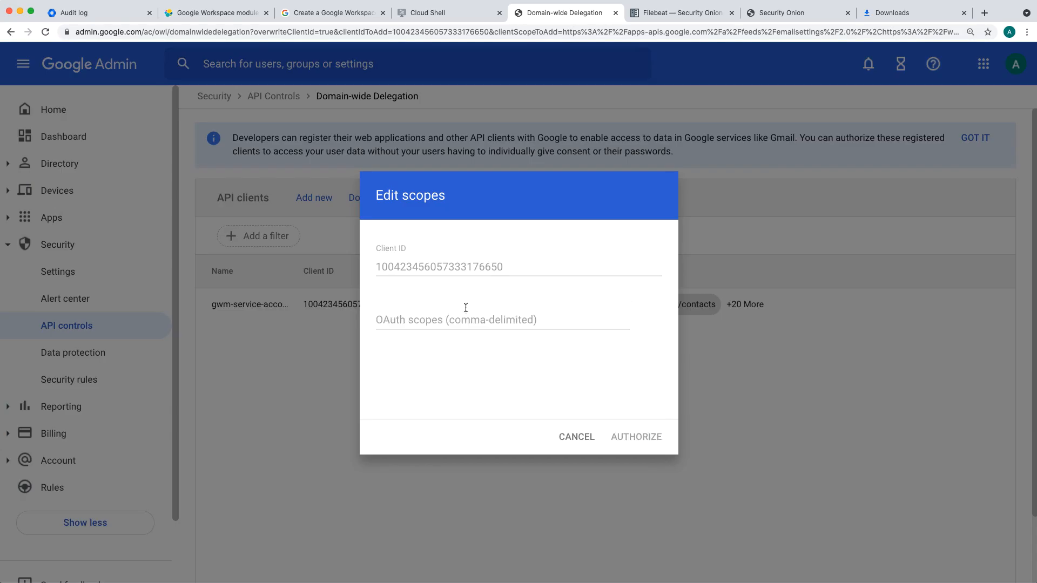
pyautogui.click(497, 318)
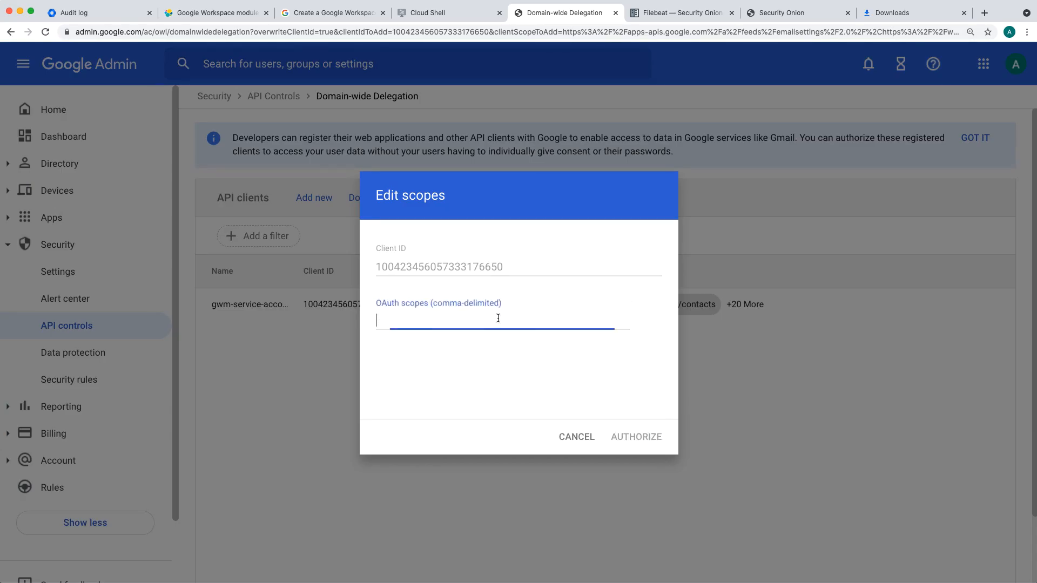
pyautogui.press('super+v')
pyautogui.moveTo(452, 321); pyautogui.dragTo(636, 322)
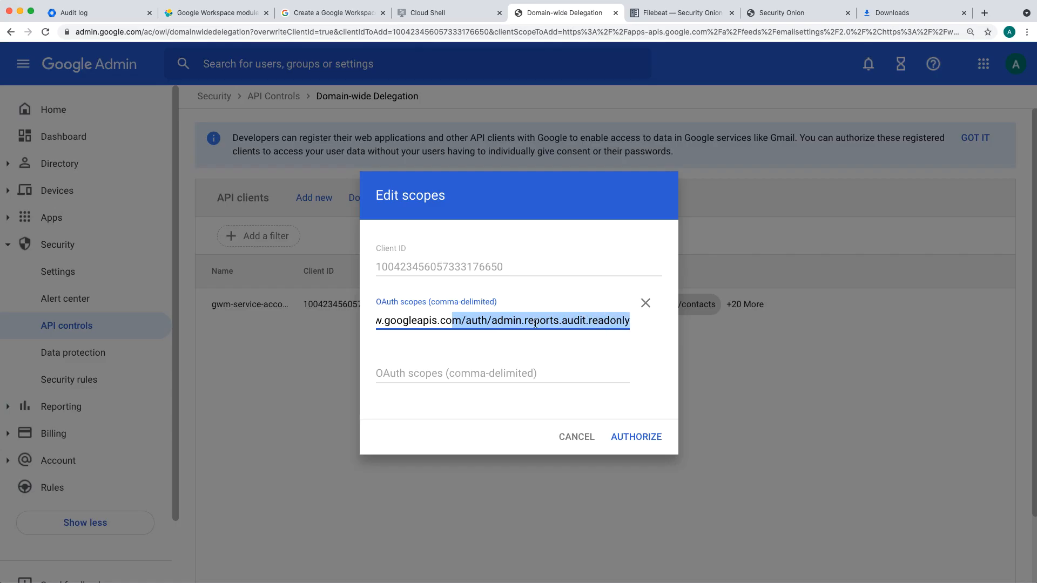
pyautogui.click(636, 439)
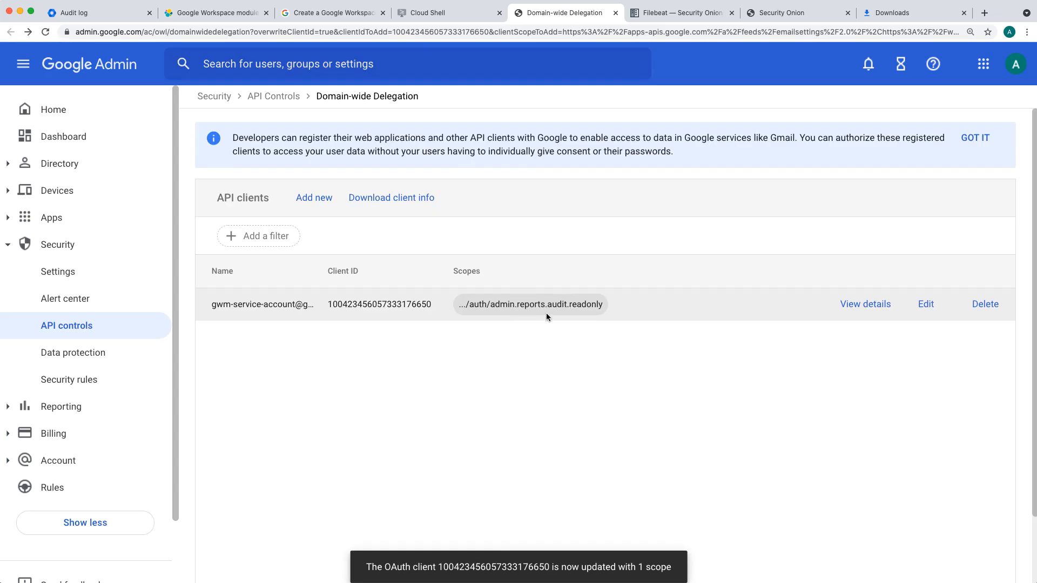
# Step: In the so-manager terminal, open /opt/so/conf/filebeat/modules/google_creds_file.json in vi with sudo, enter the sudo password, and start insert mode
pyautogui.click(228, 16)
pyautogui.scroll(-4, 403, 198)
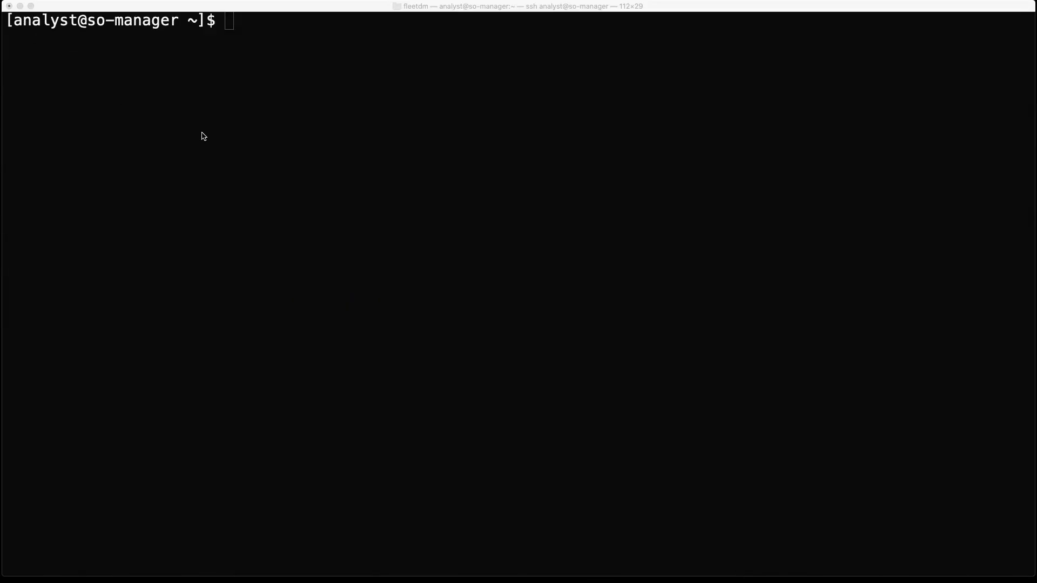
pyautogui.click(204, 136)
pyautogui.click(432, 200)
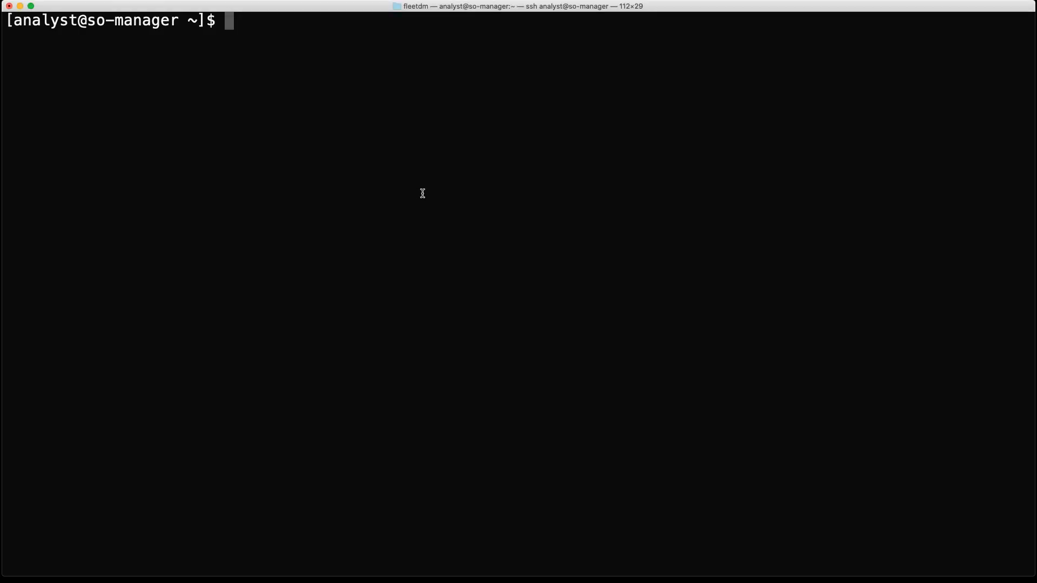
pyautogui.write('sudo')
pyautogui.press('super+v')
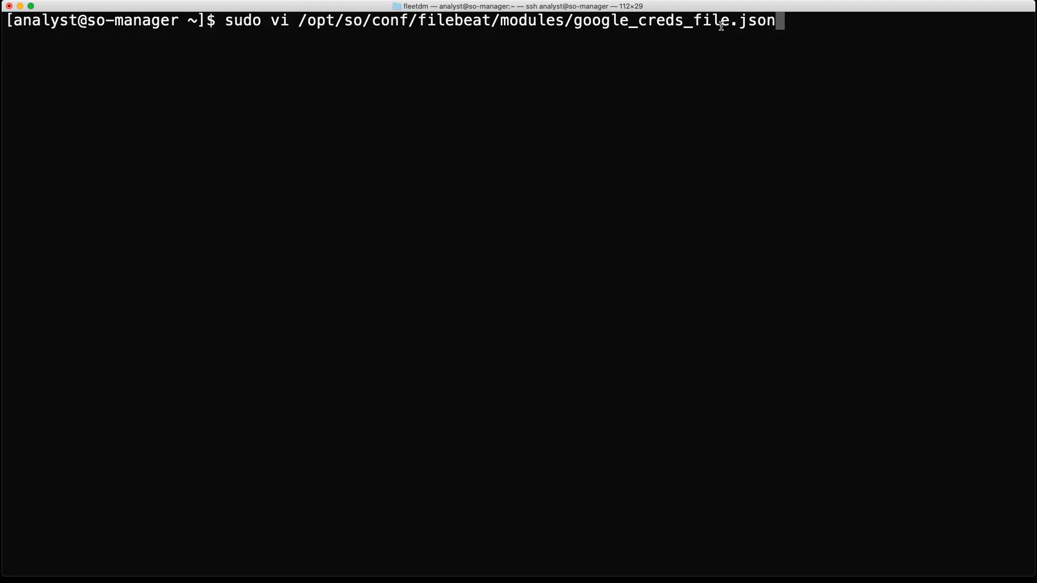
pyautogui.press('Return')
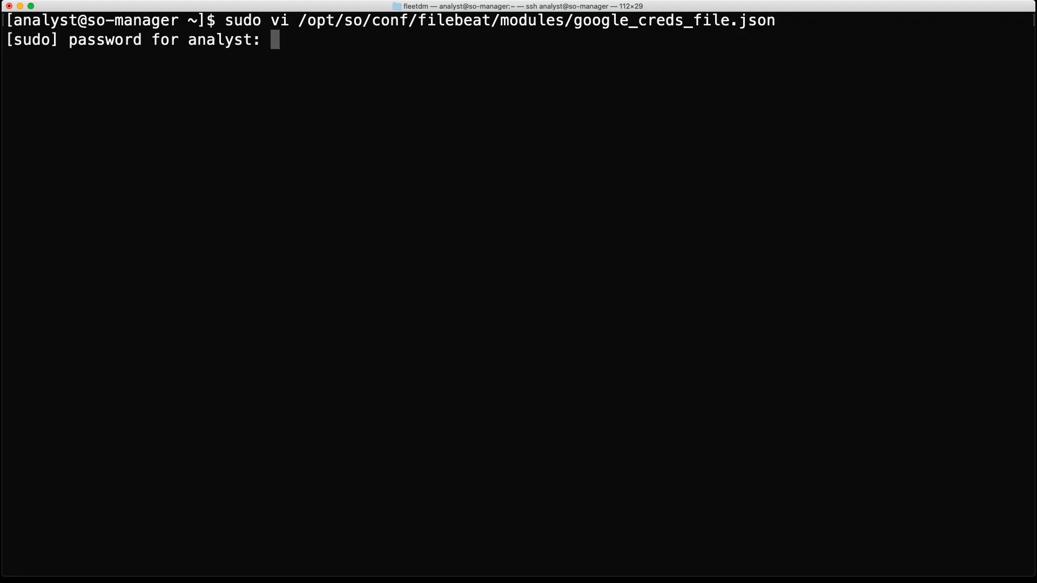
pyautogui.press('Return')
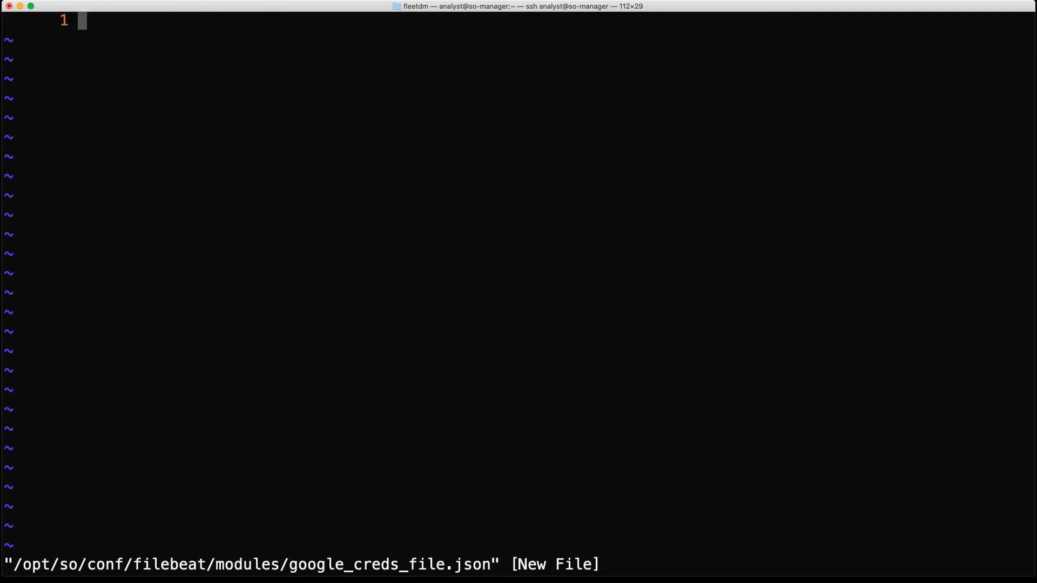
pyautogui.press('i')
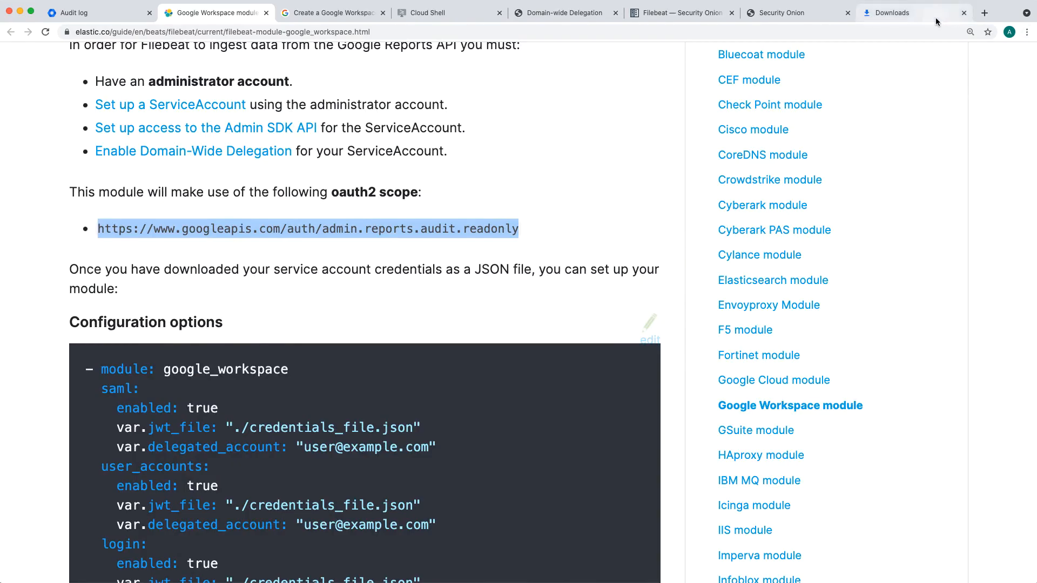
pyautogui.click(935, 16)
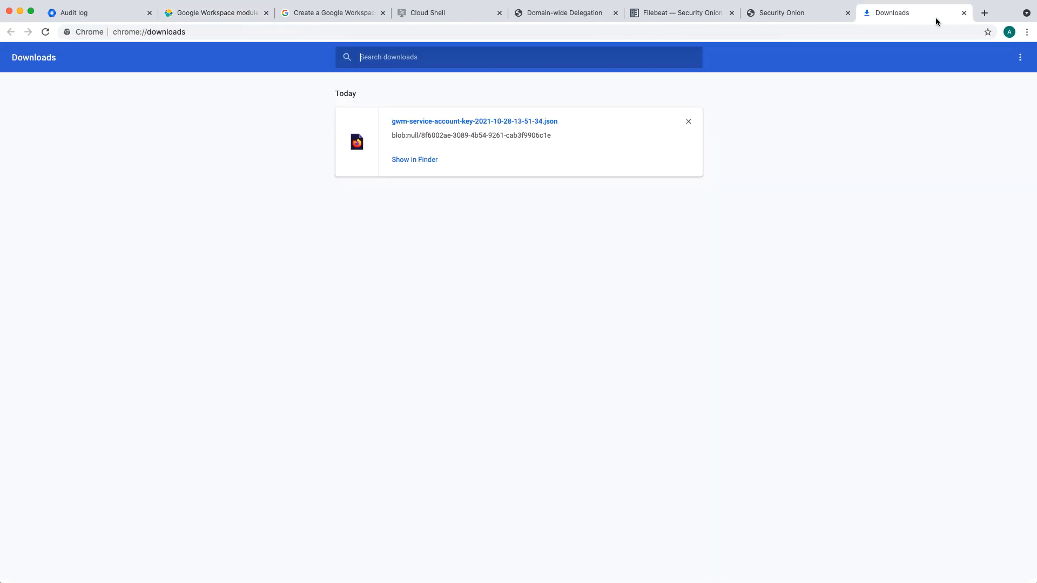
pyautogui.click(465, 122)
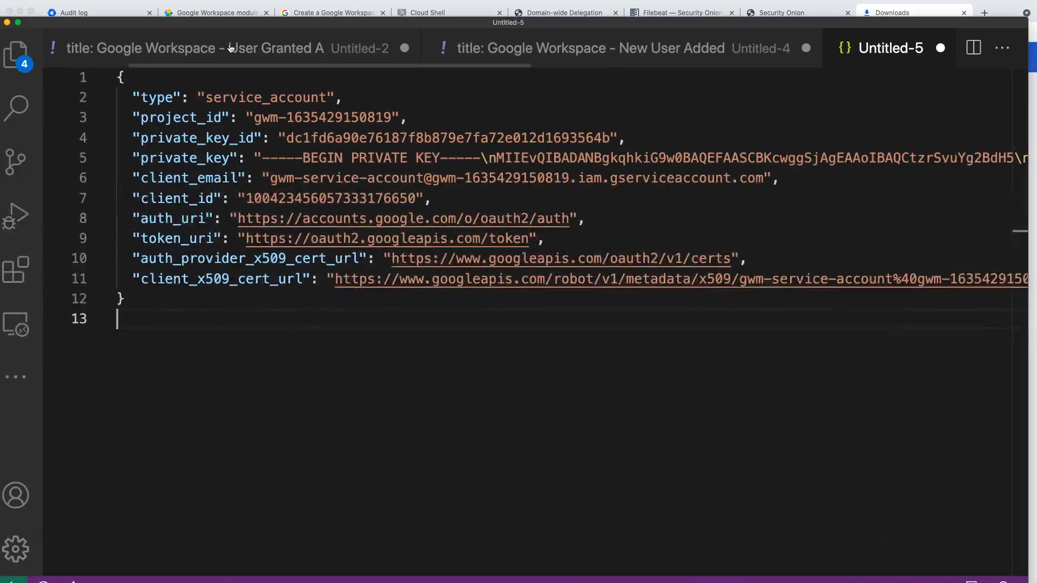
pyautogui.moveTo(296, 22); pyautogui.dragTo(304, 7)
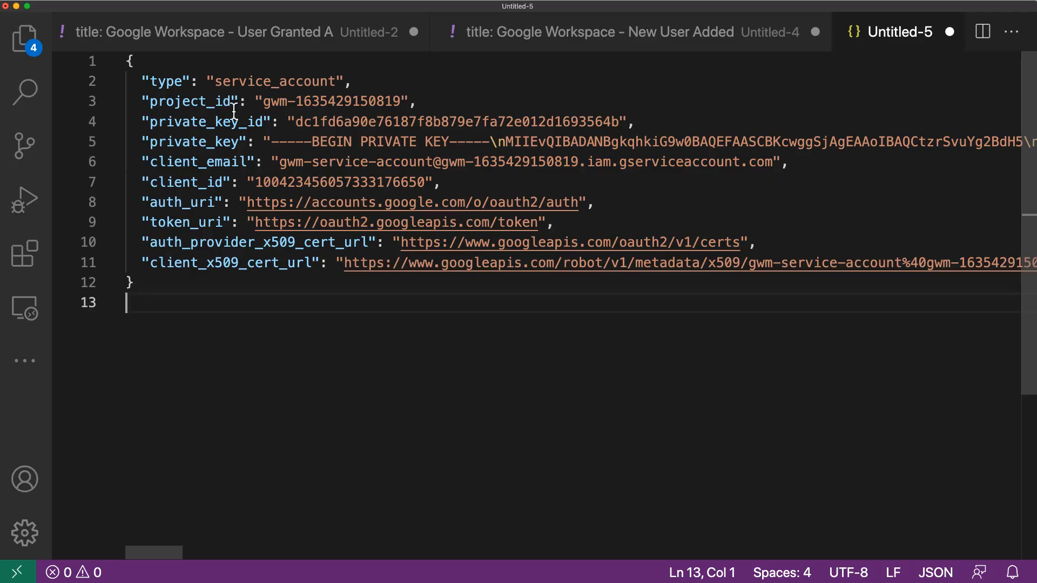
pyautogui.moveTo(264, 143); pyautogui.dragTo(423, 147)
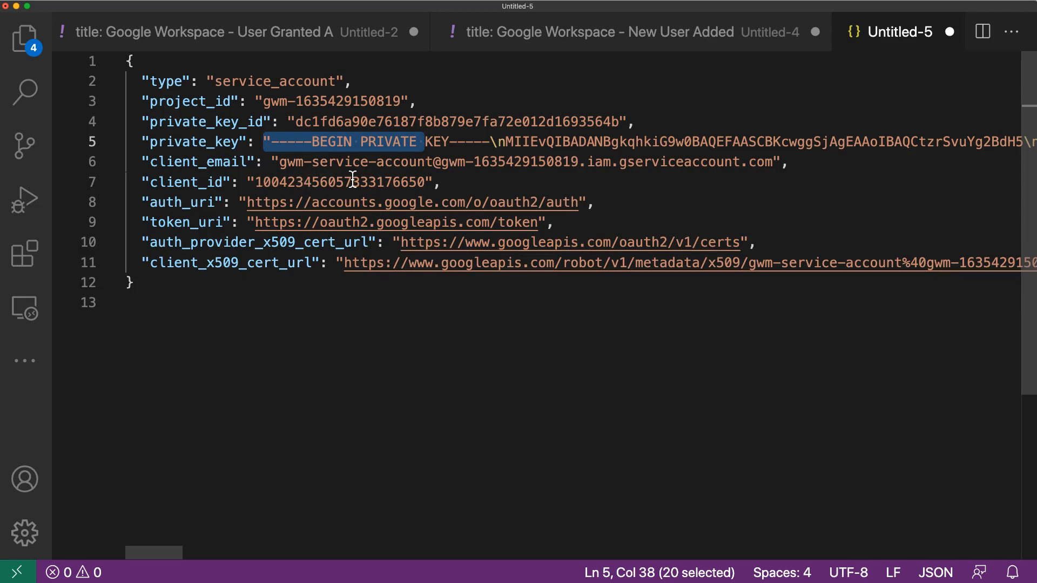
pyautogui.press('super+a')
pyautogui.press('super+c')
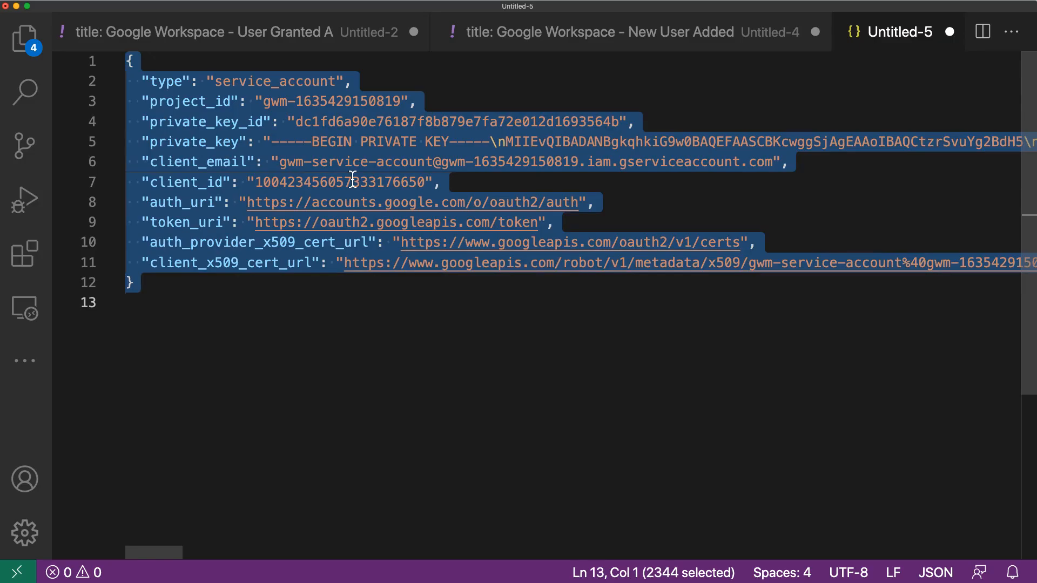
pyautogui.press('super+m')
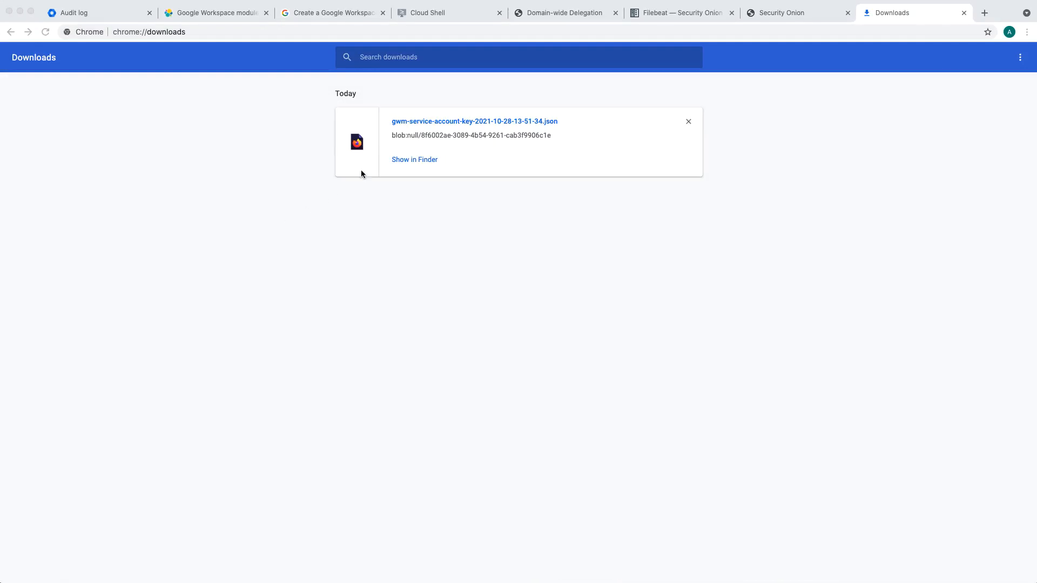
# Step: Paste the service account credentials, including the private key, into google_creds_file.json in the terminal, and save and close the file
pyautogui.click(20, 11)
pyautogui.click(346, 183)
pyautogui.press('super+v')
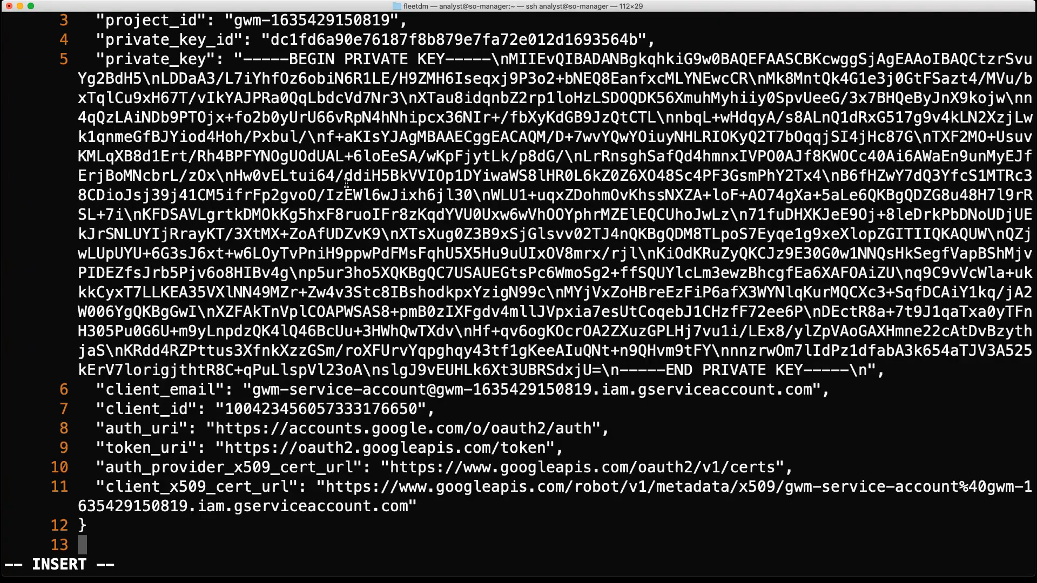
pyautogui.press('Escape')
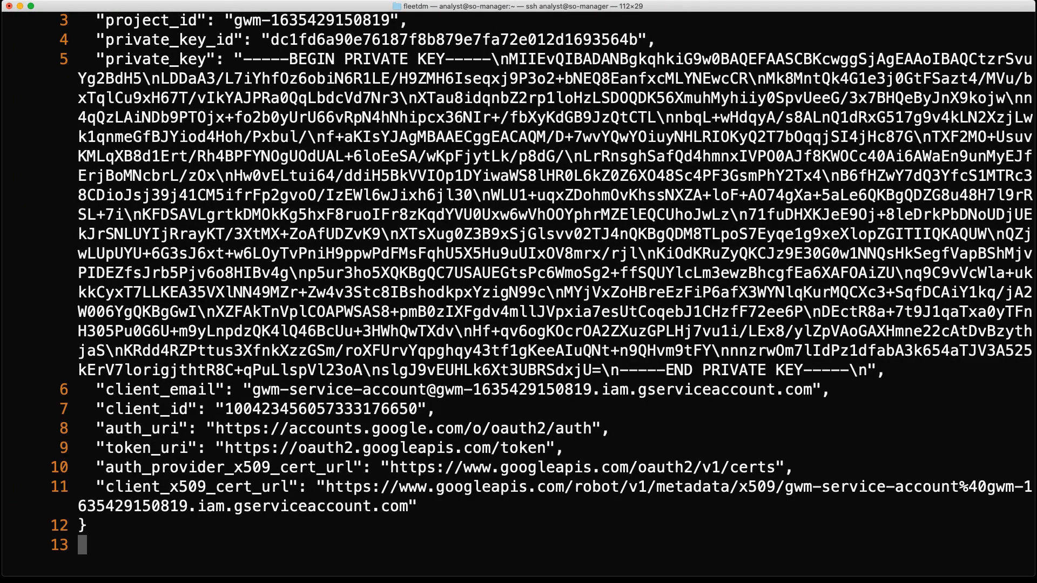
pyautogui.press('g')
pyautogui.press('g')
pyautogui.write(':wq')
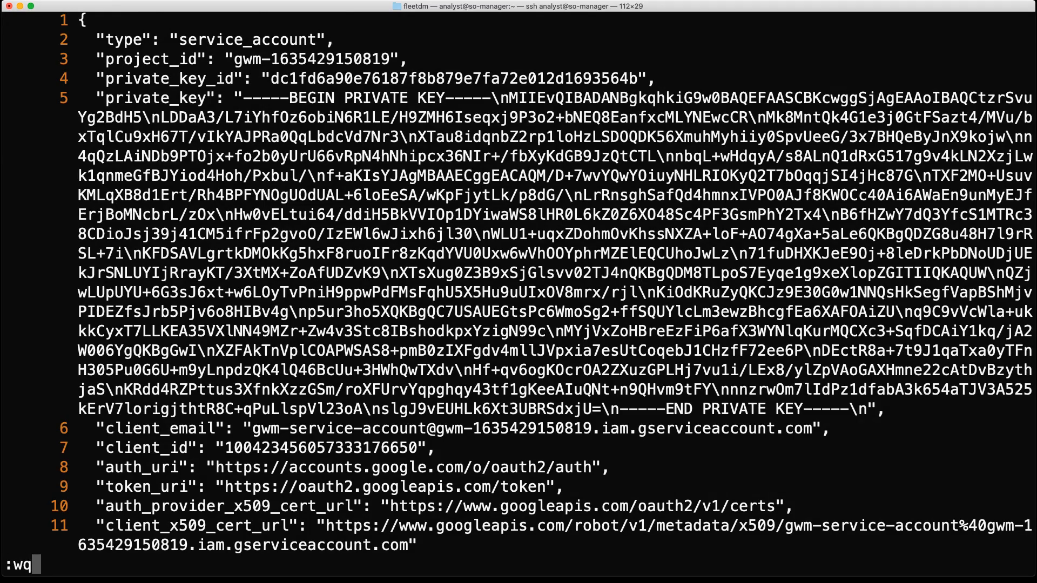
pyautogui.press('Return')
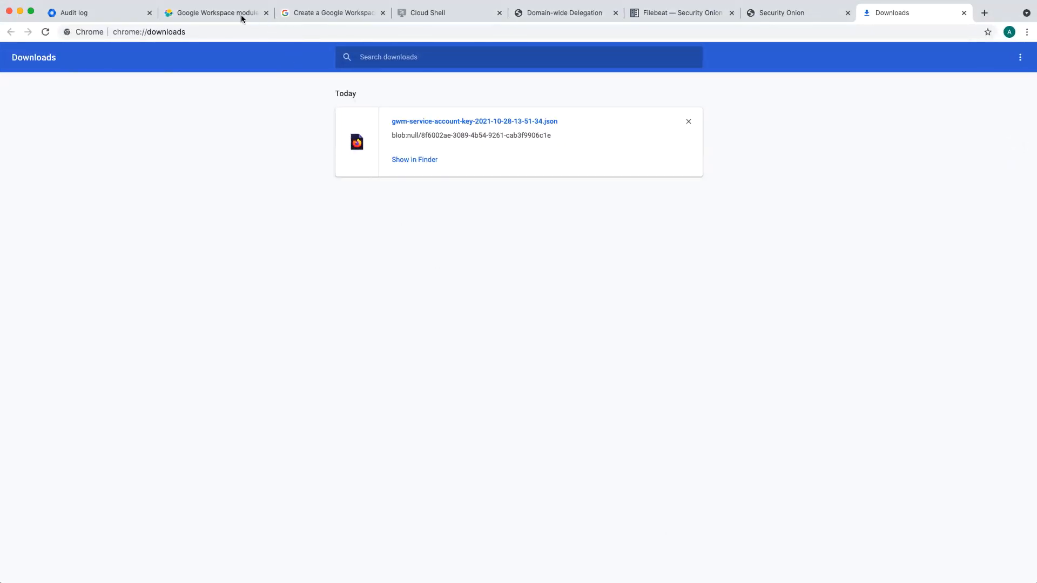
# Step: Examine the google_workspace configuration options in the Filebeat module guide and the minion pillar path in the Security Onion Filebeat documentation
pyautogui.click(238, 15)
pyautogui.scroll(-4, 398, 205)
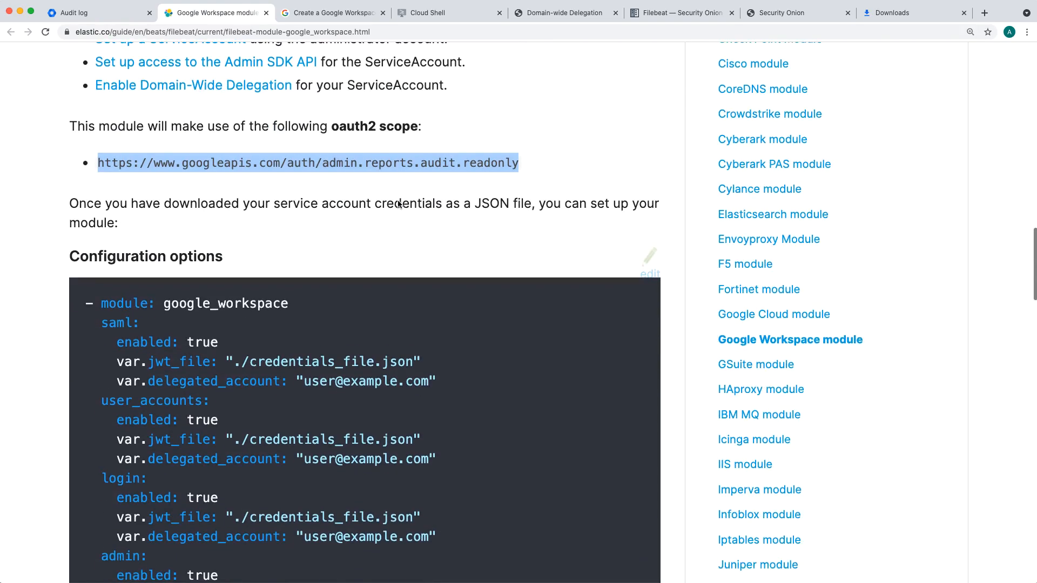
pyautogui.scroll(-5, 398, 204)
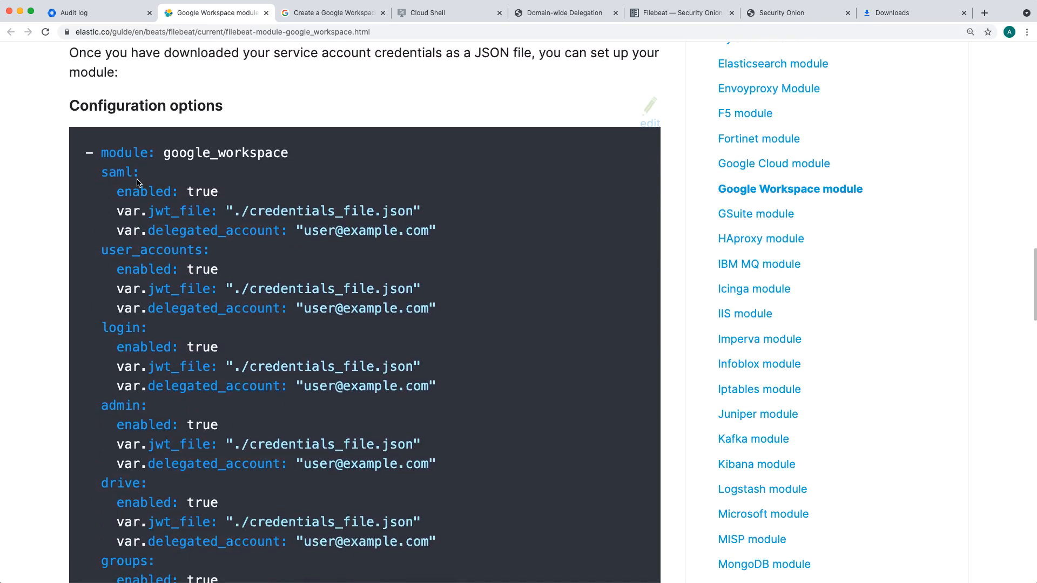
pyautogui.scroll(-1, 138, 180)
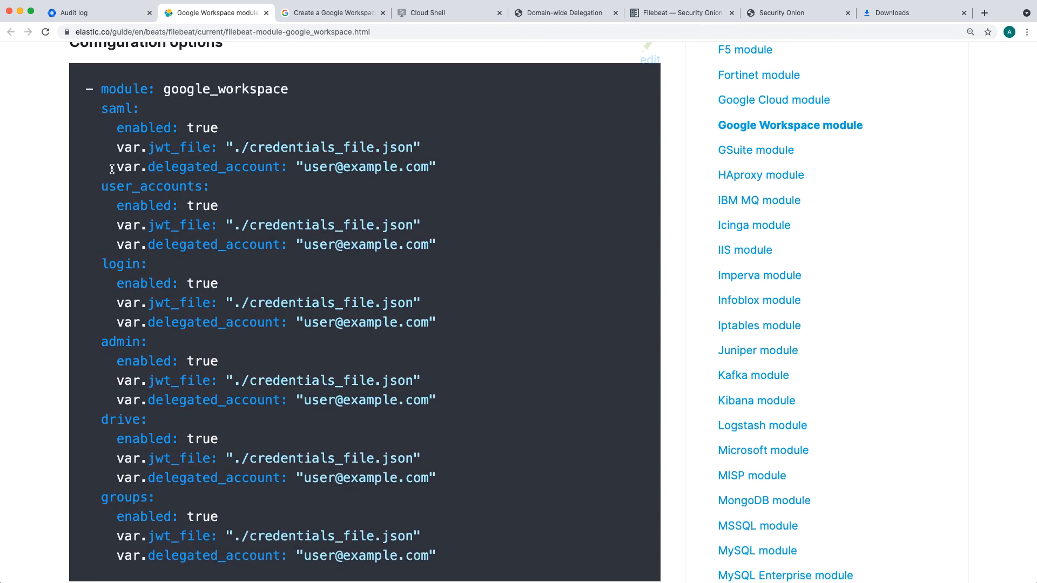
pyautogui.scroll(2, 110, 171)
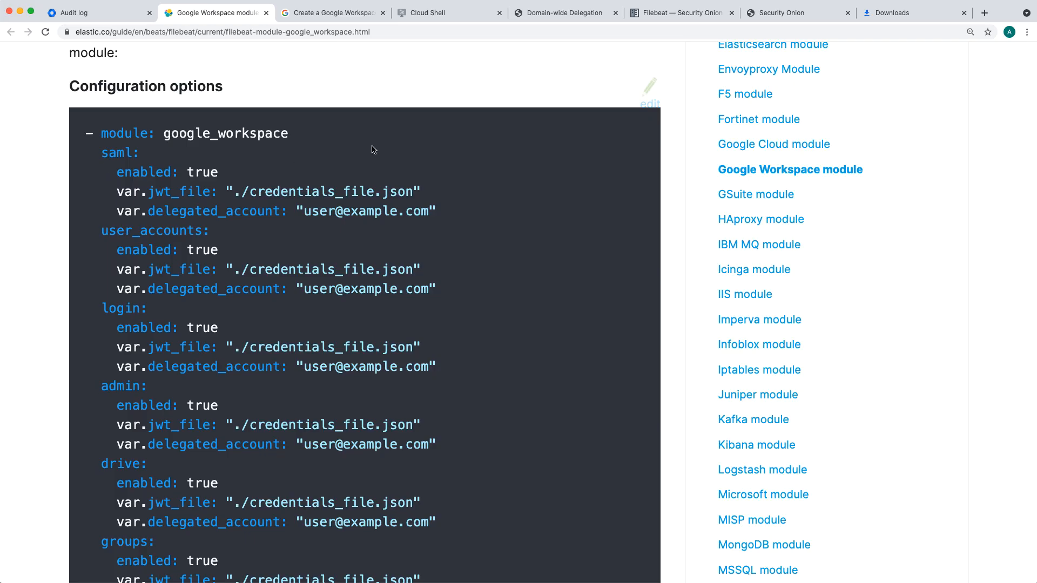
pyautogui.click(673, 15)
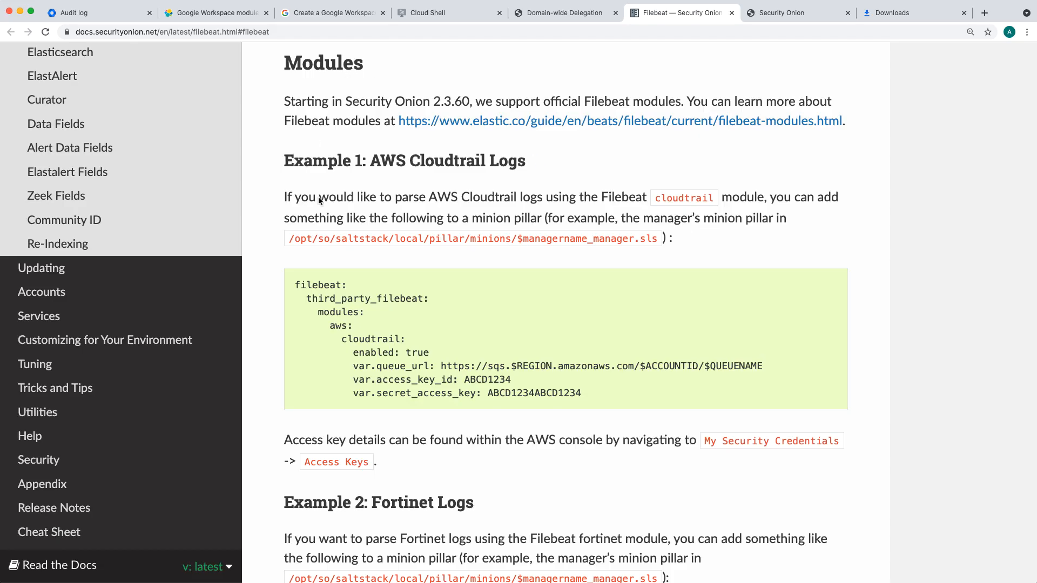
pyautogui.moveTo(292, 245); pyautogui.dragTo(409, 246)
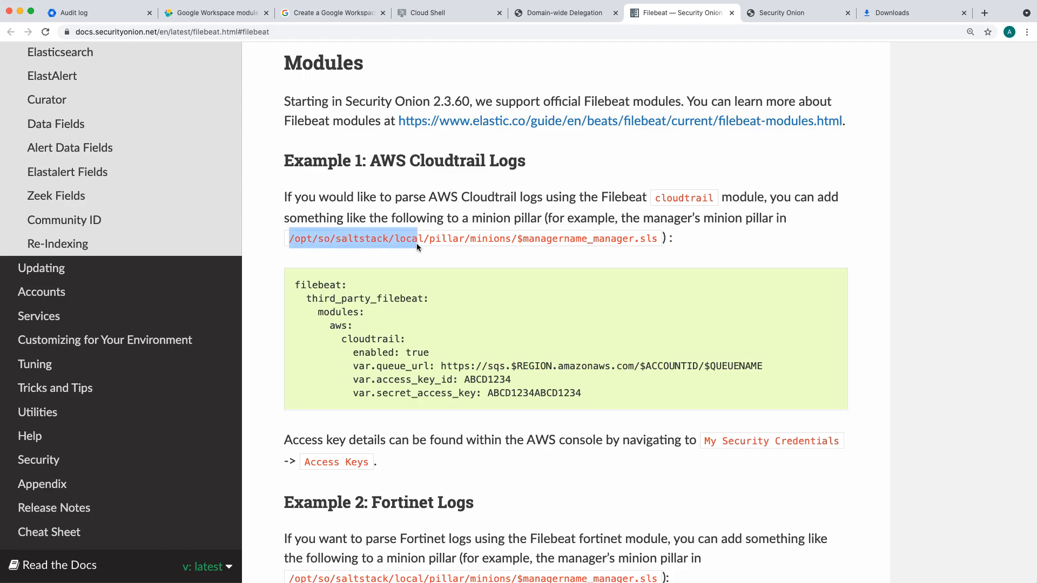
# Step: In the so-manager terminal, become root with sudo su and open /opt/so/saltstack/local/pillar/minions/so-manager_standalone.sls in vi
pyautogui.click(266, 221)
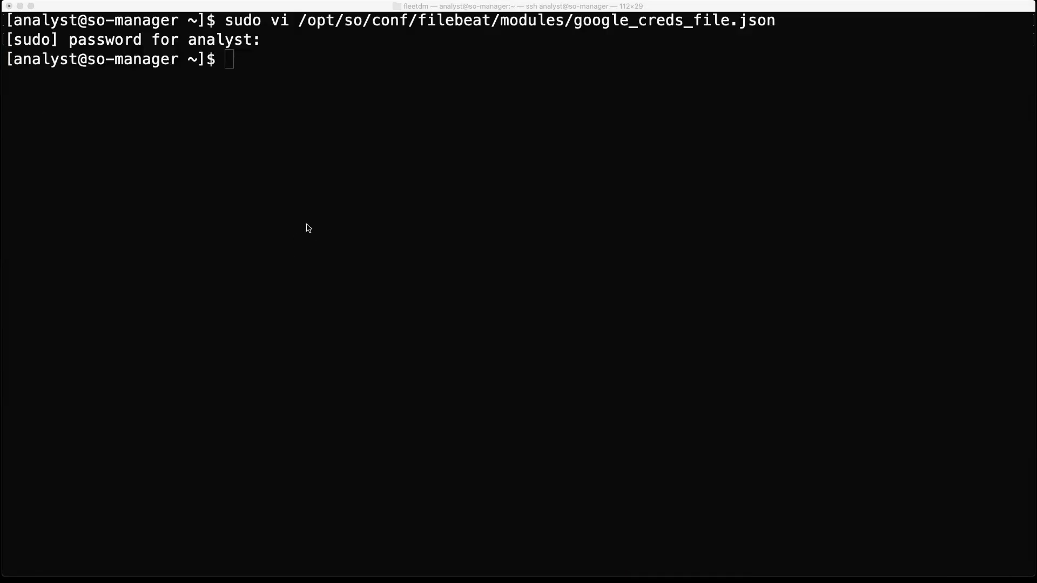
pyautogui.click(308, 228)
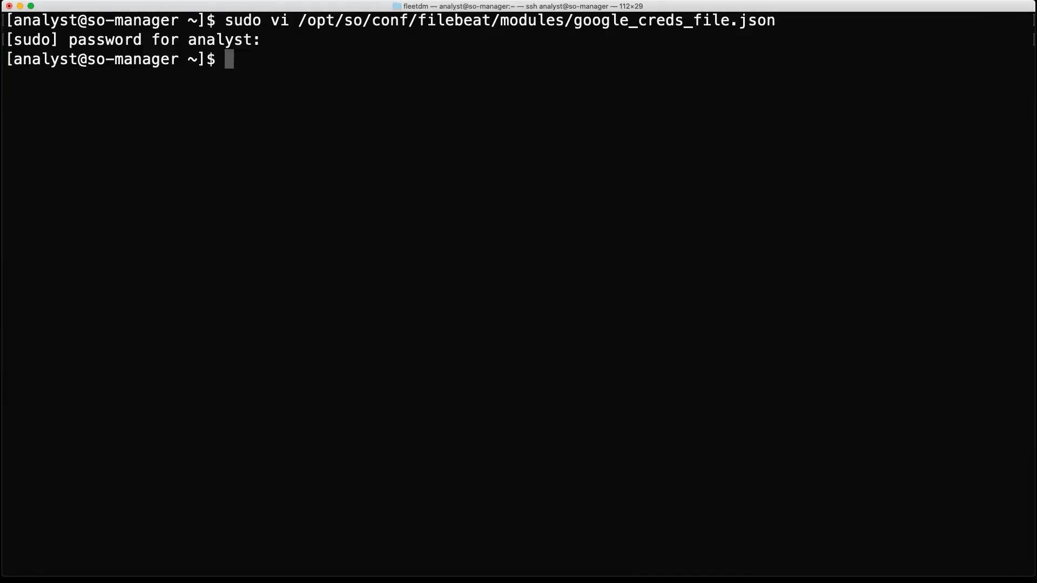
pyautogui.press('super+Tab')
pyautogui.click(669, 289)
pyautogui.write('sudo su')
pyautogui.press('Return')
pyautogui.write('t')
pyautogui.press('BackSpace')
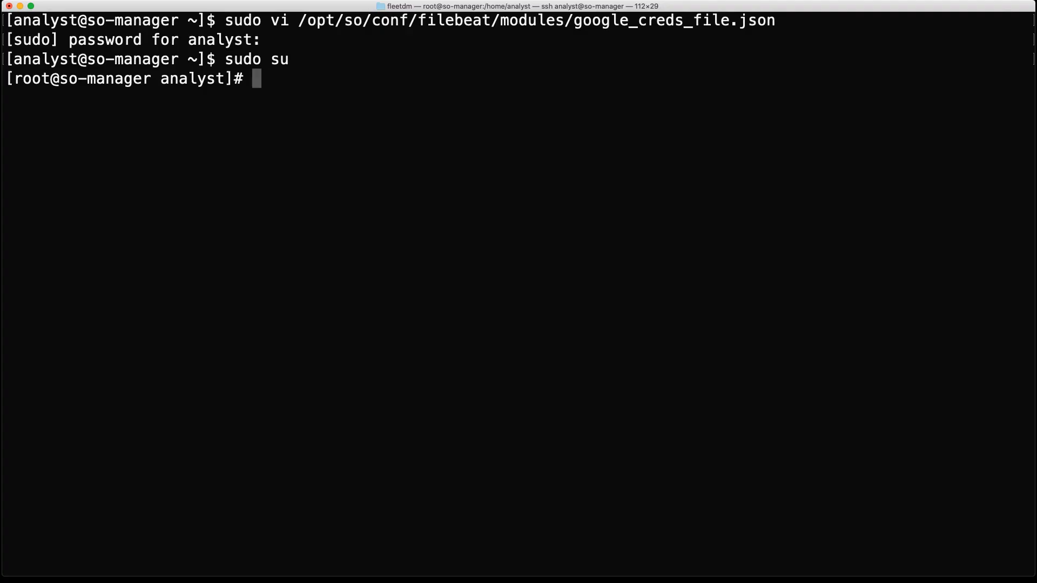
pyautogui.write('vi /opt/so/saltstack/local/pillar/minions/so-manager_standalone.sls')
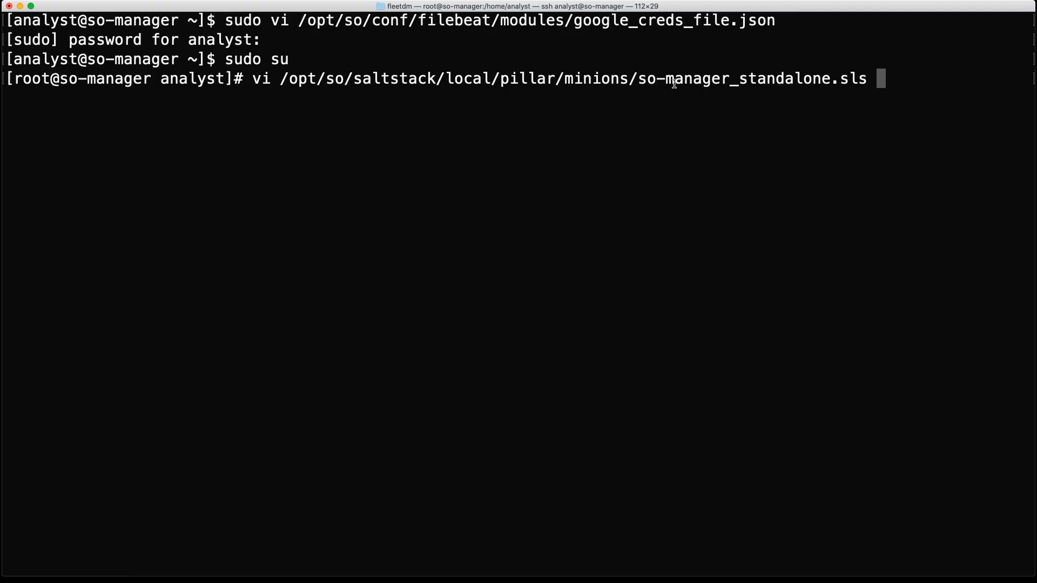
pyautogui.press('Return')
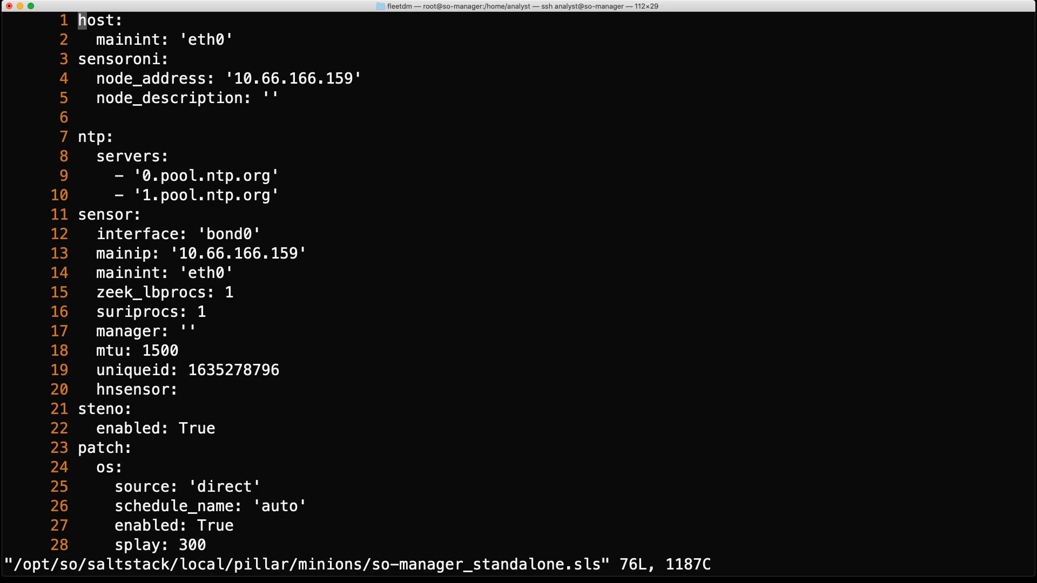
# Step: Go to the end of the minion pillar file, below the kratos section, and start a new line in insert mode
pyautogui.hotkey('ctrl', 'f')
pyautogui.hotkey('ctrl', 'f')
pyautogui.hotkey('ctrl', 'f')
pyautogui.press('Up')
pyautogui.press('Up')
pyautogui.press('Up')
pyautogui.press('Up')
pyautogui.press('Down')
pyautogui.press('Down')
pyautogui.press('Down')
pyautogui.press('Down')
pyautogui.press('Down')
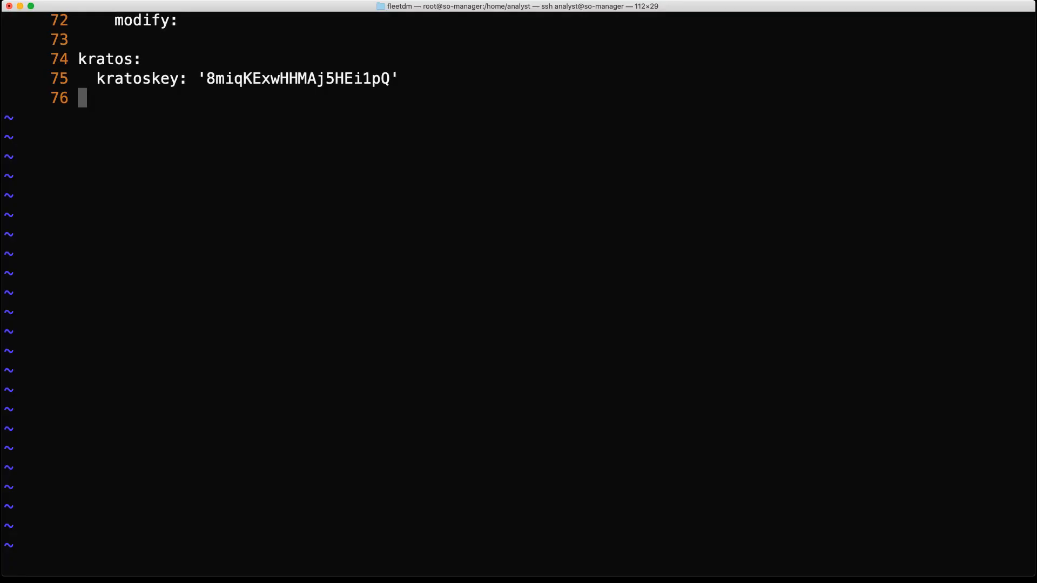
pyautogui.press('i')
pyautogui.press('Return')
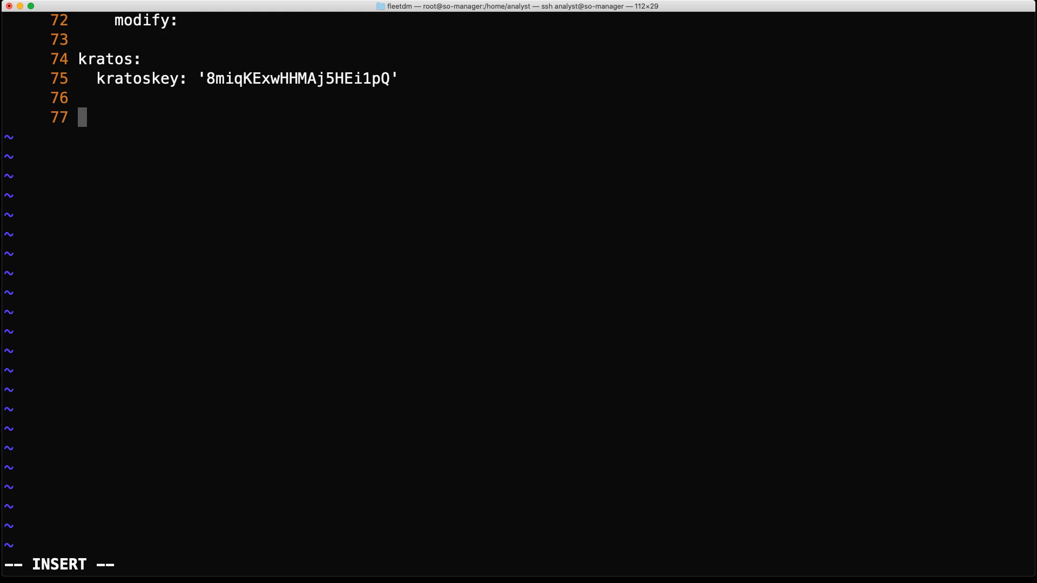
# Step: In the code editor, open the filebeat Untitled-3 draft and examine its key nesting and the google_workspace filesets
pyautogui.click(680, 581)
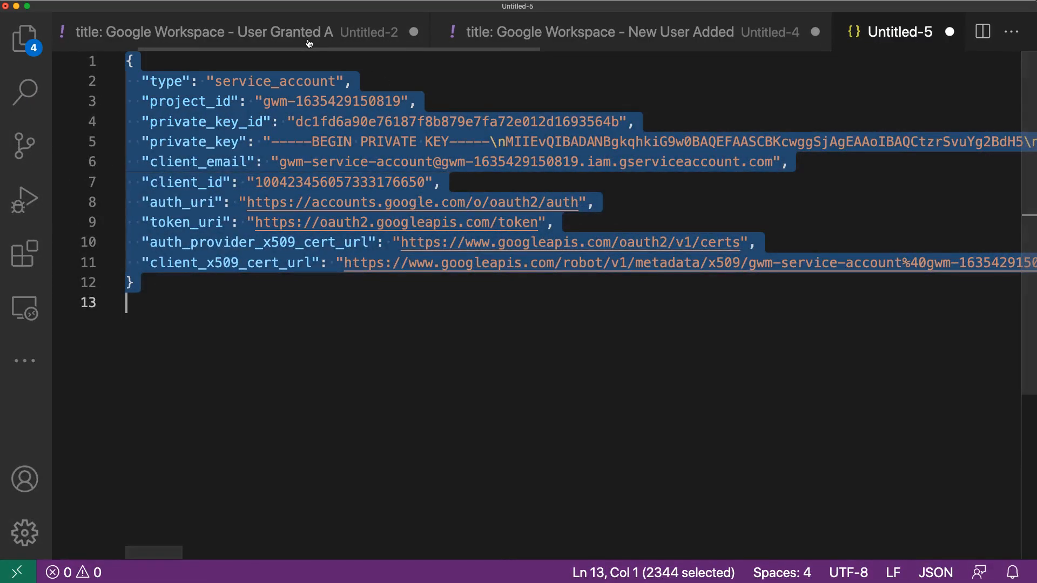
pyautogui.hscroll(-3, 309, 43)
pyautogui.click(180, 37)
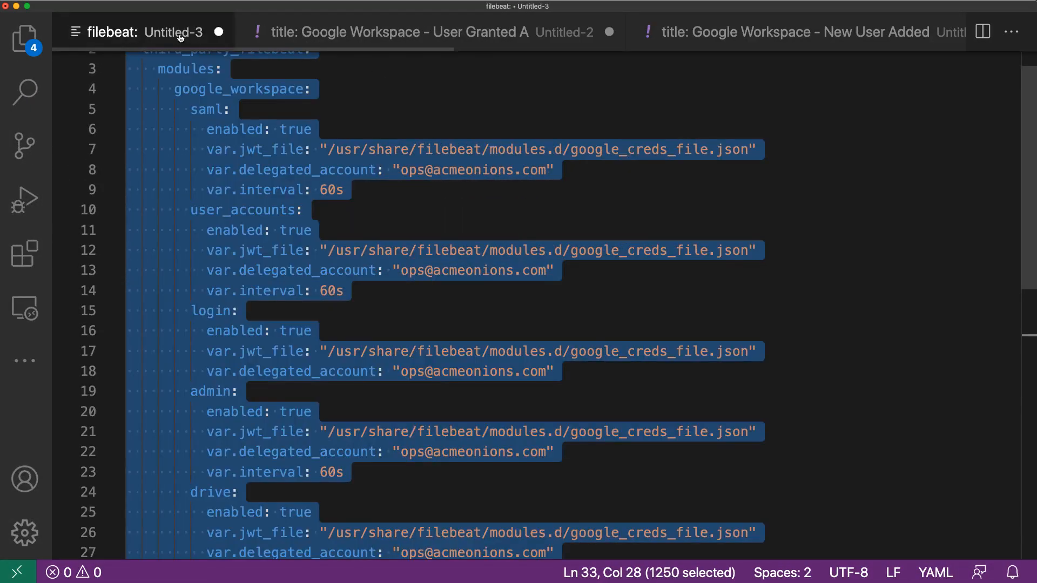
pyautogui.click(489, 190)
pyautogui.scroll(2, 489, 186)
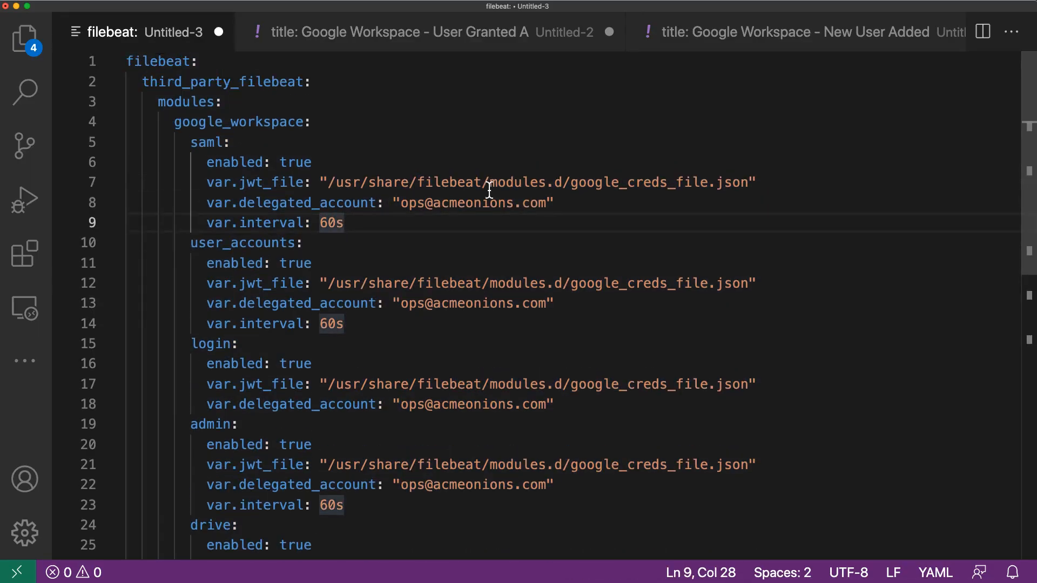
pyautogui.click(160, 61)
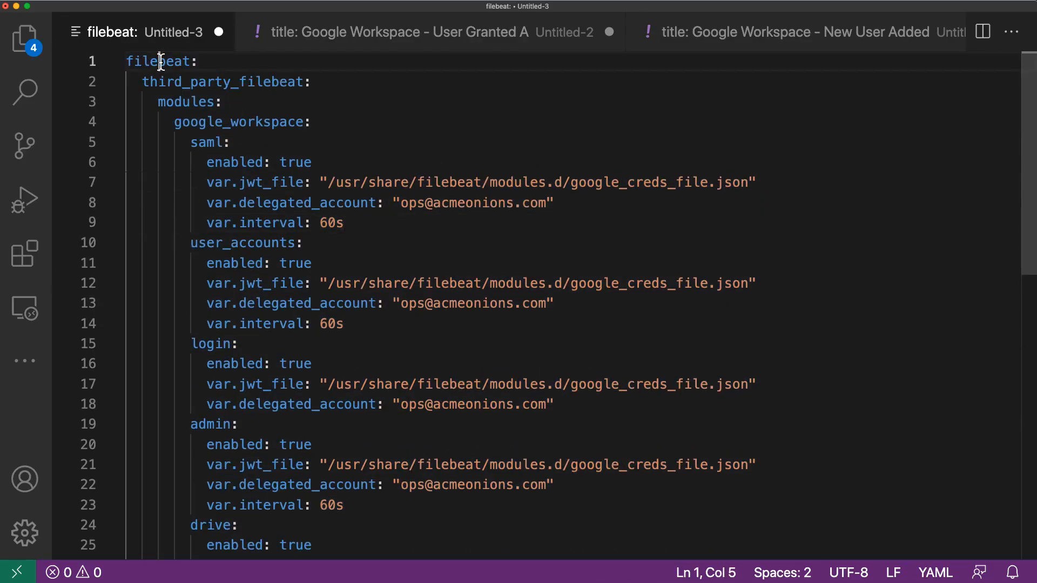
pyautogui.click(214, 82)
pyautogui.click(182, 102)
pyautogui.moveTo(175, 122); pyautogui.dragTo(333, 120)
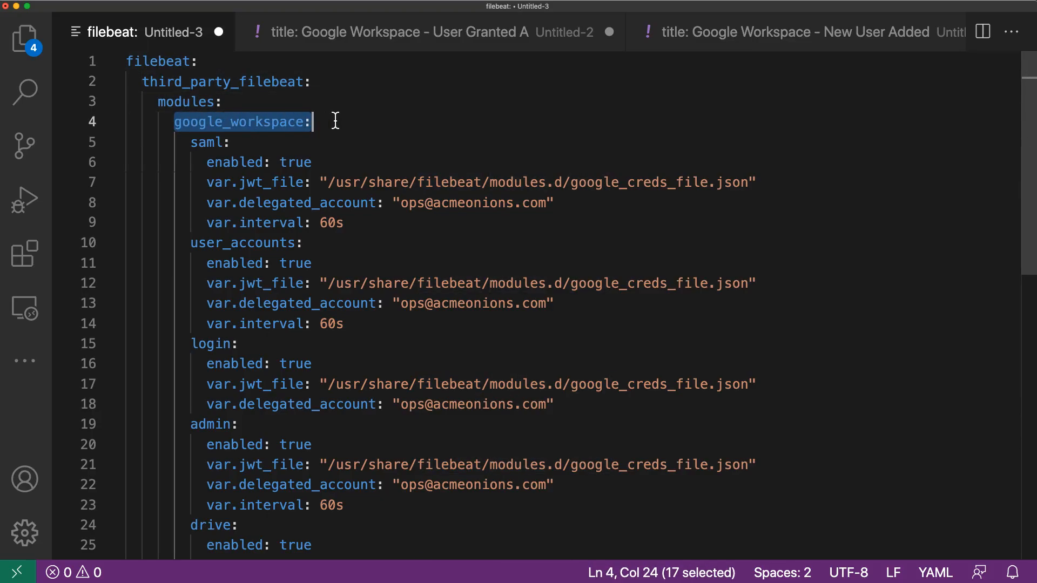
pyautogui.scroll(-3, 248, 146)
pyautogui.scroll(3, 251, 145)
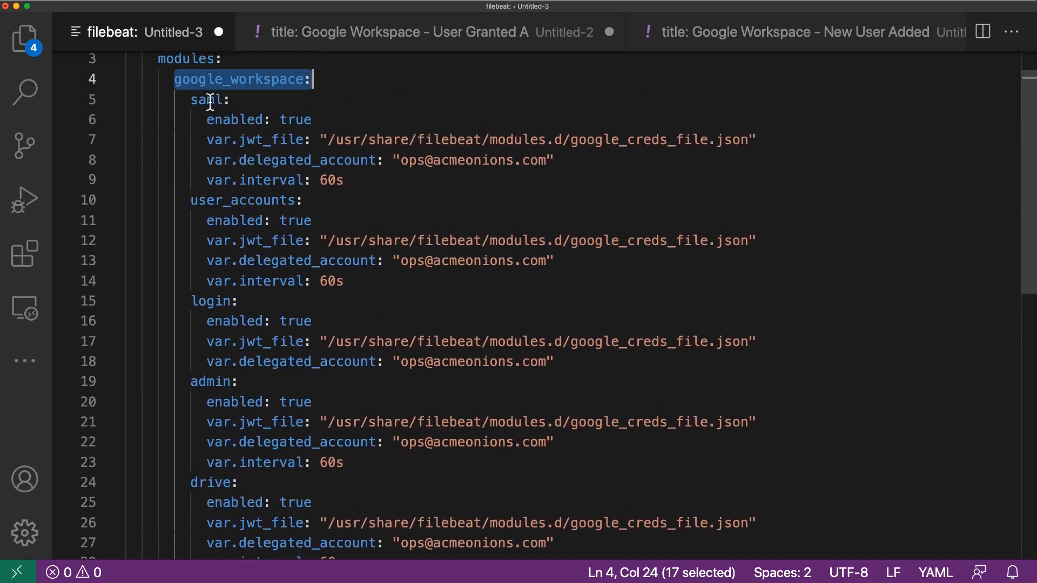
pyautogui.click(208, 100)
pyautogui.click(247, 200)
pyautogui.click(224, 301)
pyautogui.click(224, 382)
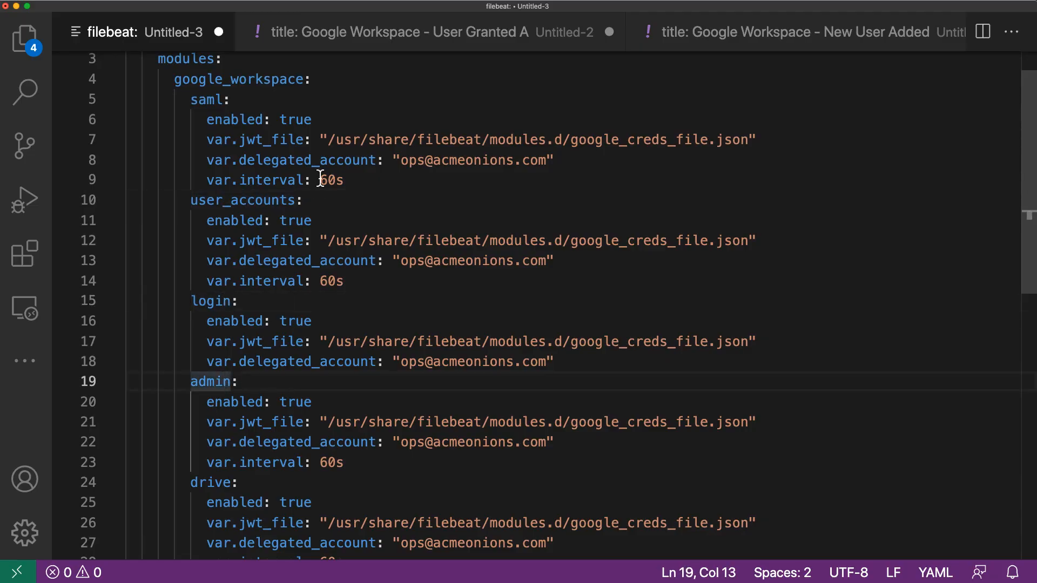
# Step: Examine the saml fileset's var.jwt_file path, var.delegated_account and var.interval settings in the draft
pyautogui.moveTo(206, 140); pyautogui.dragTo(764, 141)
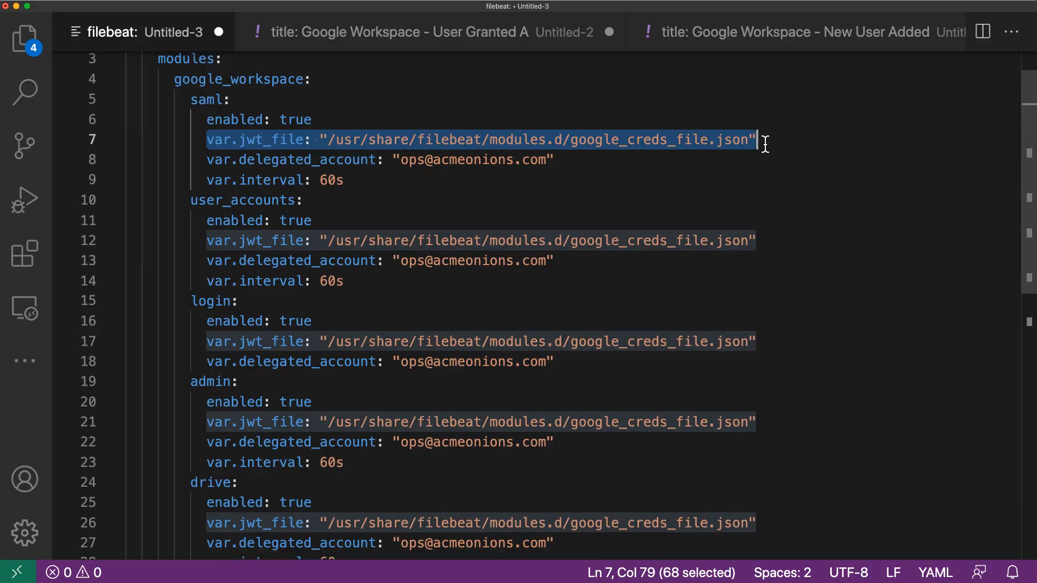
pyautogui.moveTo(327, 140); pyautogui.dragTo(695, 141)
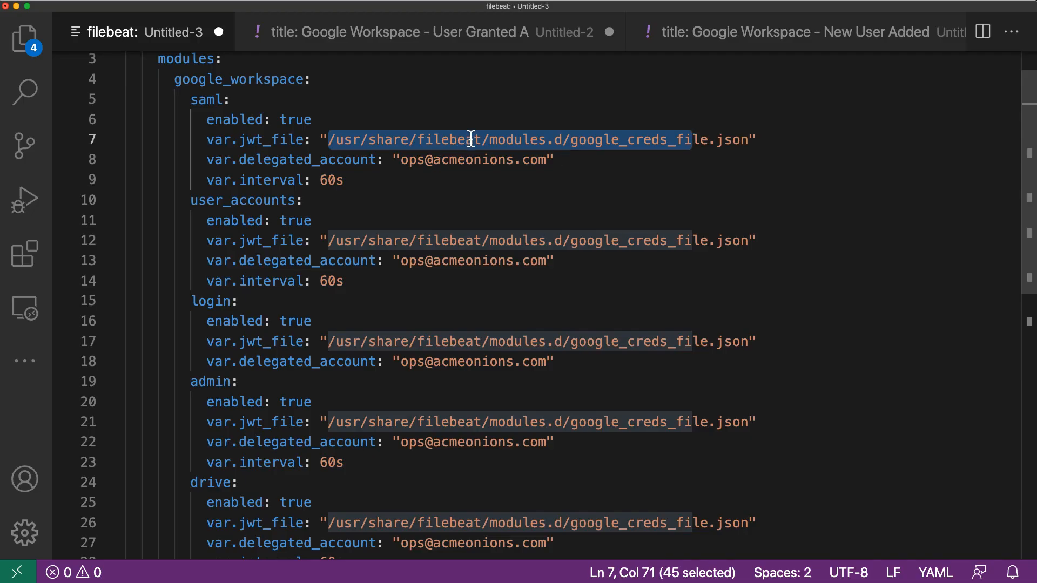
pyautogui.click(448, 140)
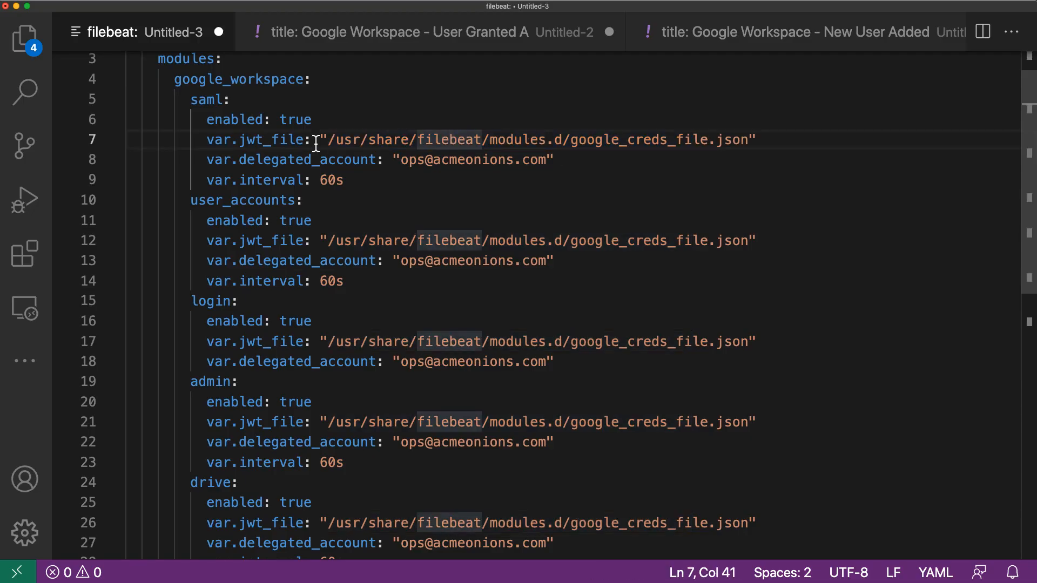
pyautogui.moveTo(327, 141); pyautogui.dragTo(742, 140)
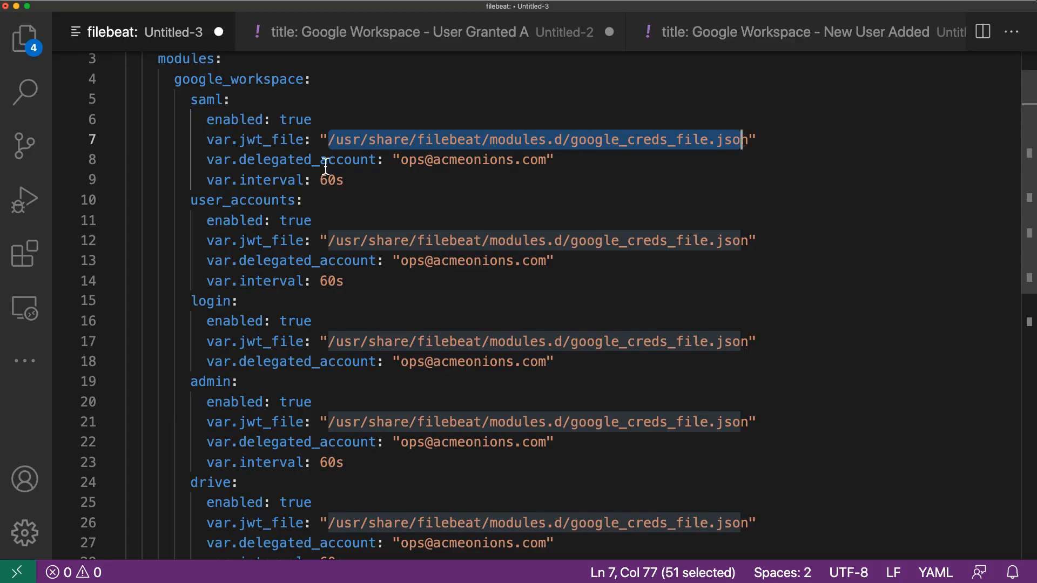
pyautogui.moveTo(401, 159); pyautogui.dragTo(550, 159)
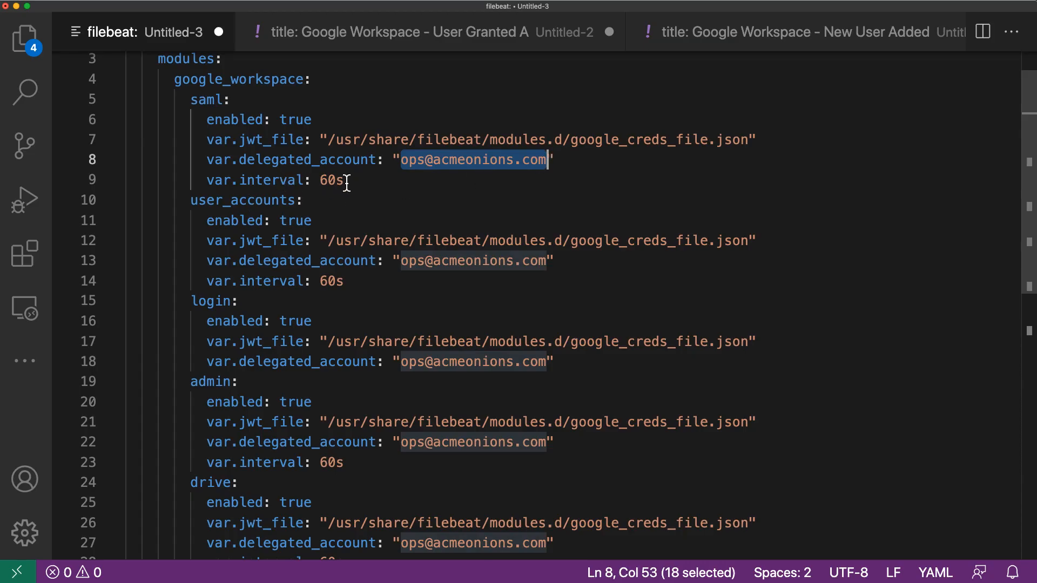
pyautogui.moveTo(346, 181); pyautogui.dragTo(320, 181)
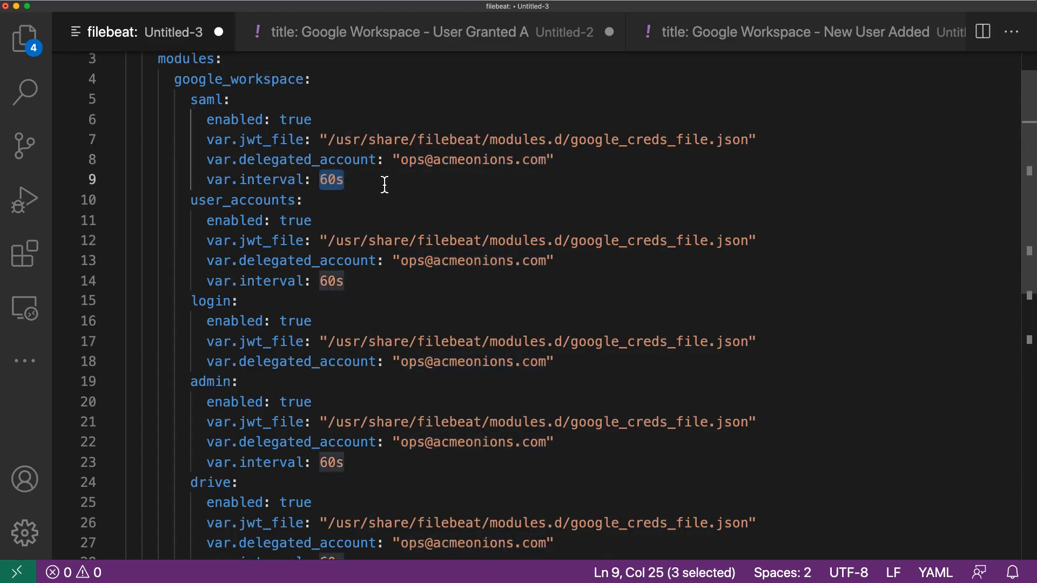
pyautogui.scroll(1, 385, 185)
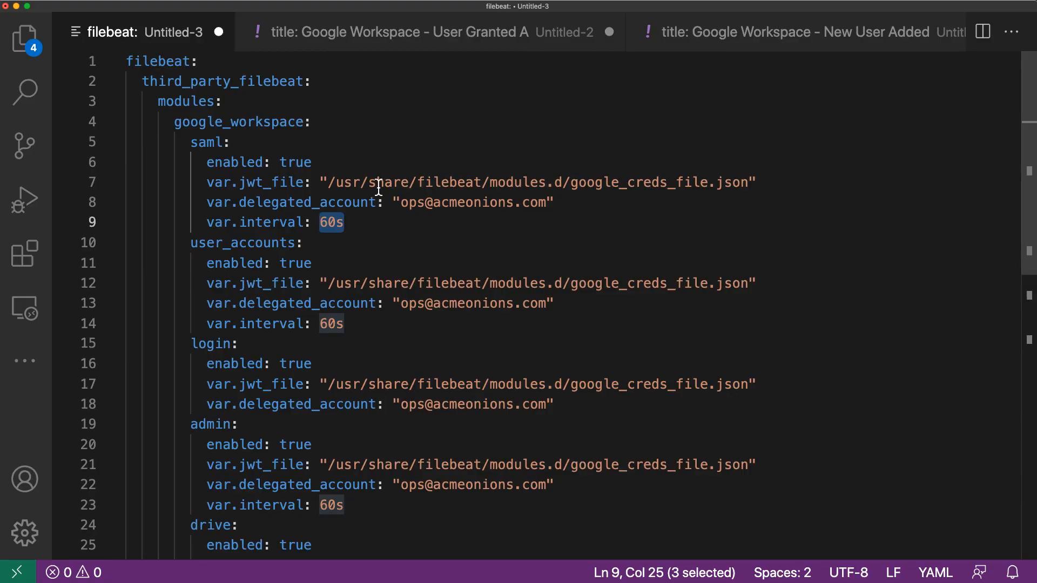
pyautogui.scroll(-2, 359, 187)
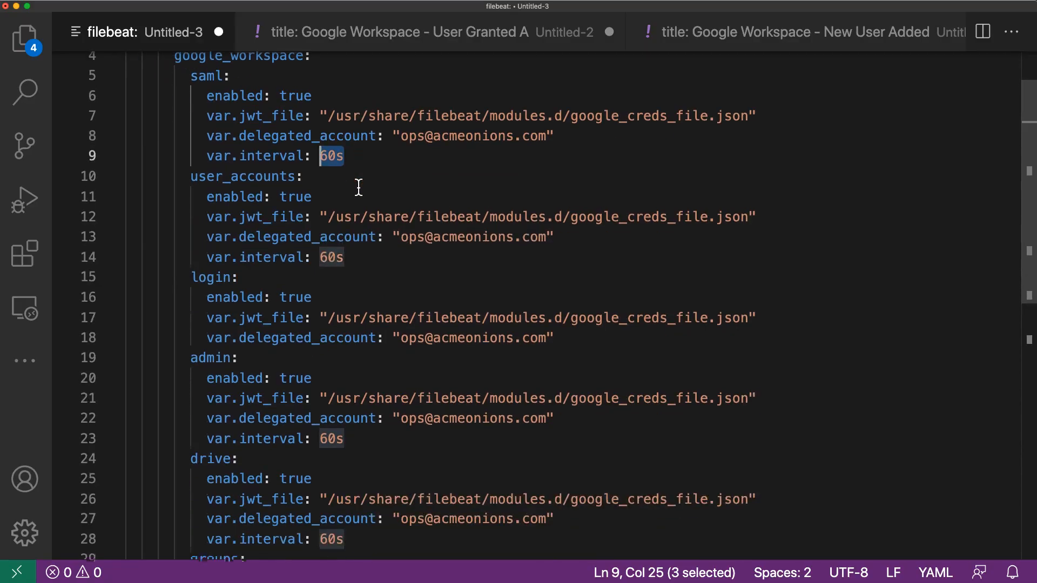
pyautogui.click(369, 156)
pyautogui.scroll(2, 369, 156)
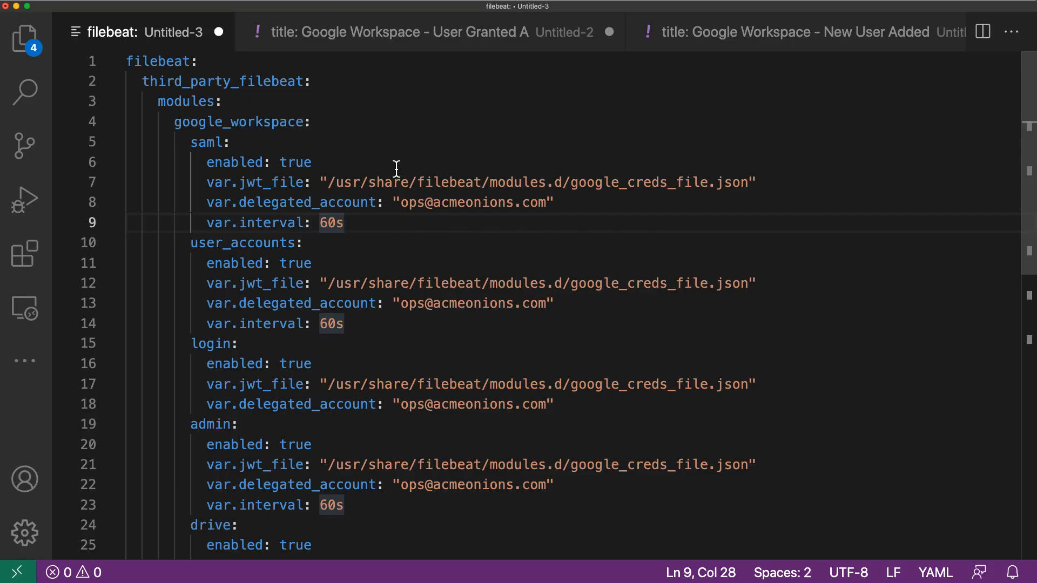
# Step: Copy the entire filebeat configuration draft and paste it at the end of so-manager_standalone.sls in the terminal
pyautogui.press('super+a')
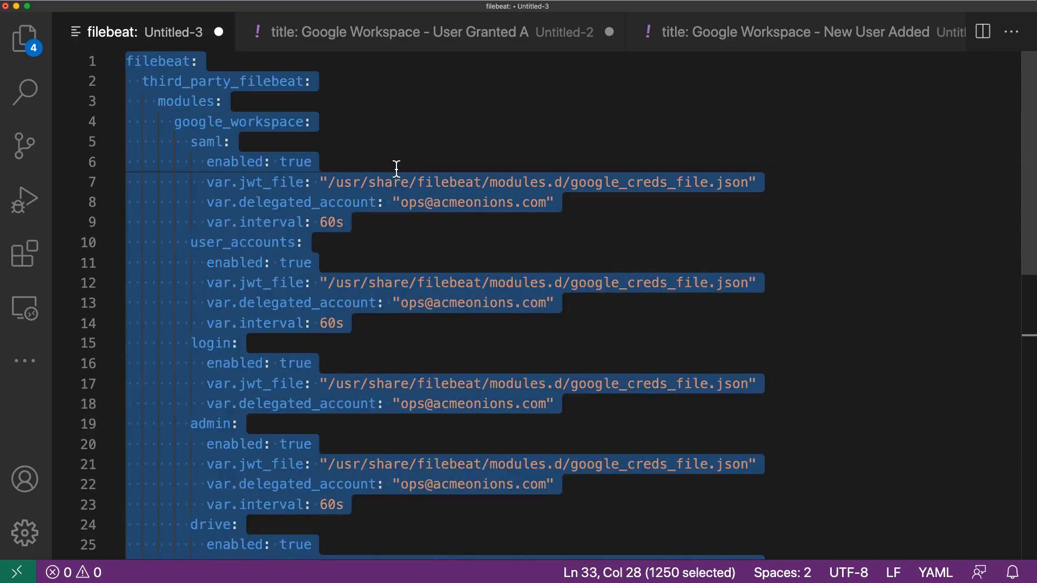
pyautogui.press('super+m')
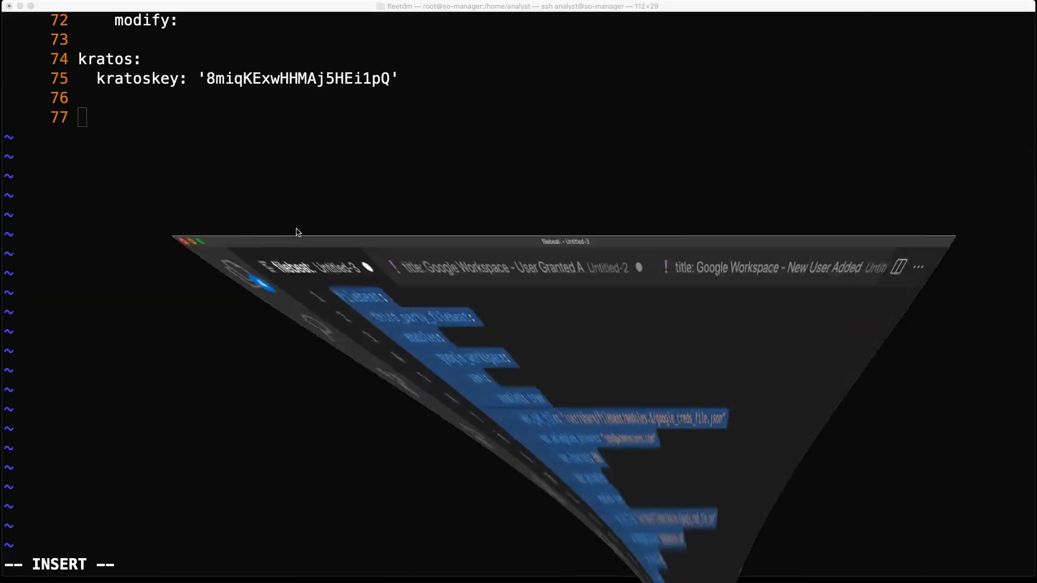
pyautogui.press('super+v')
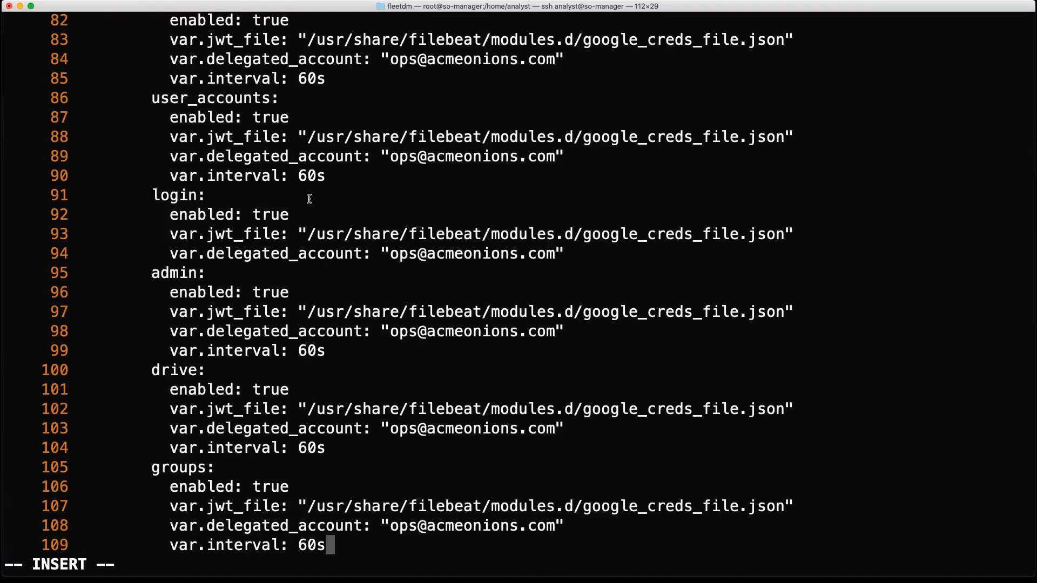
# Step: Check the placement and indentation of the pasted filebeat block, from the kratos section through the groups fileset
pyautogui.press('Up')
pyautogui.press('Up')
pyautogui.press('Up')
pyautogui.press('Up')
pyautogui.press('Up')
pyautogui.press('Up')
pyautogui.press('Up')
pyautogui.press('Up')
pyautogui.press('Up')
pyautogui.press('Up')
pyautogui.press('Up')
pyautogui.press('Up')
pyautogui.press('Up')
pyautogui.press('Up')
pyautogui.press('Up')
pyautogui.press('Up')
pyautogui.press('Up')
pyautogui.press('Up')
pyautogui.press('Up')
pyautogui.press('Up')
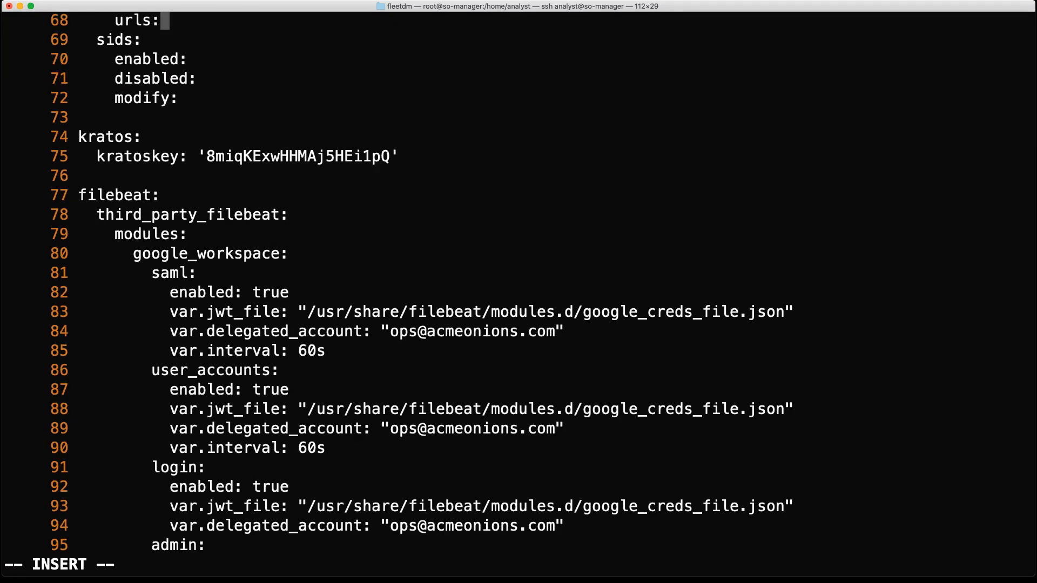
pyautogui.press('Down')
pyautogui.press('Down')
pyautogui.press('Down')
pyautogui.press('Down')
pyautogui.press('Down')
pyautogui.press('Down')
pyautogui.press('Down')
pyautogui.press('Down')
pyautogui.press('Down')
pyautogui.press('Down')
pyautogui.press('Down')
pyautogui.press('Down')
pyautogui.press('Down')
pyautogui.press('Down')
pyautogui.press('Down')
pyautogui.press('Down')
pyautogui.press('Down')
pyautogui.press('Down')
pyautogui.press('Down')
pyautogui.press('Down')
pyautogui.press('Down')
pyautogui.press('Down')
pyautogui.press('Up')
pyautogui.press('Up')
pyautogui.press('Up')
pyautogui.press('Up')
pyautogui.press('Up')
pyautogui.press('Left')
pyautogui.press('Left')
pyautogui.press('Left')
pyautogui.press('Left')
pyautogui.press('Left')
pyautogui.press('Left')
pyautogui.press('Left')
pyautogui.press('Left')
pyautogui.press('Left')
pyautogui.press('Left')
pyautogui.press('Left')
pyautogui.press('Left')
pyautogui.press('Left')
pyautogui.press('Left')
pyautogui.press('Left')
pyautogui.press('Left')
pyautogui.press('Left')
pyautogui.press('Left')
pyautogui.press('Left')
pyautogui.press('Left')
pyautogui.press('Left')
pyautogui.press('Left')
pyautogui.press('Right')
pyautogui.press('Right')
pyautogui.press('Down')
pyautogui.press('Down')
pyautogui.press('Down')
pyautogui.press('Down')
pyautogui.press('Down')
pyautogui.press('Down')
pyautogui.press('Down')
pyautogui.press('Down')
pyautogui.press('Down')
pyautogui.press('Down')
pyautogui.press('Down')
pyautogui.press('Down')
pyautogui.press('Down')
pyautogui.press('Down')
pyautogui.press('Down')
pyautogui.press('Down')
pyautogui.press('Down')
pyautogui.press('Down')
pyautogui.press('Down')
pyautogui.press('Down')
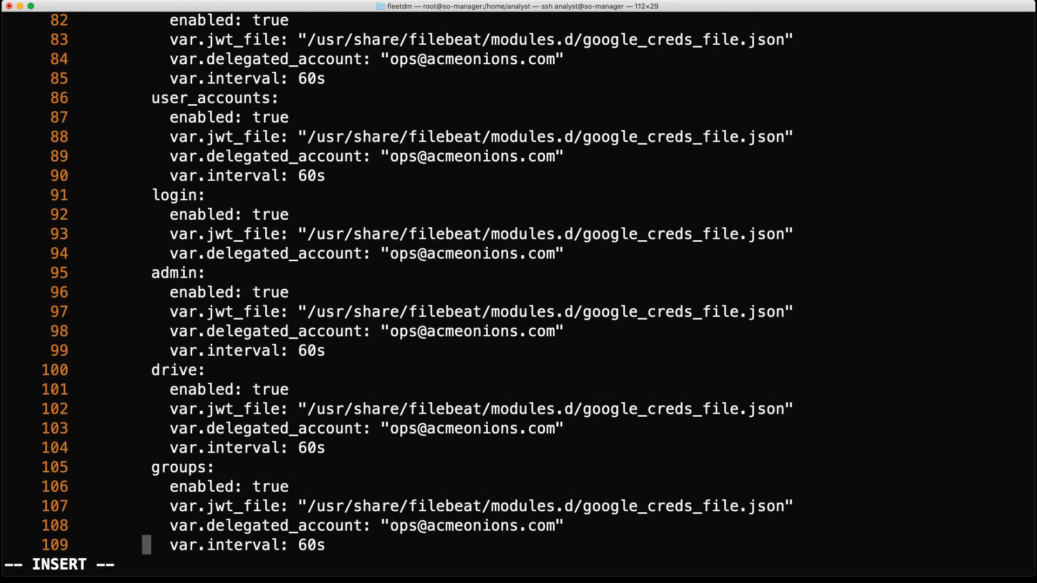
# Step: Save the minion pillar file and quit vi with :wq
pyautogui.press('Escape')
pyautogui.write(':wq')
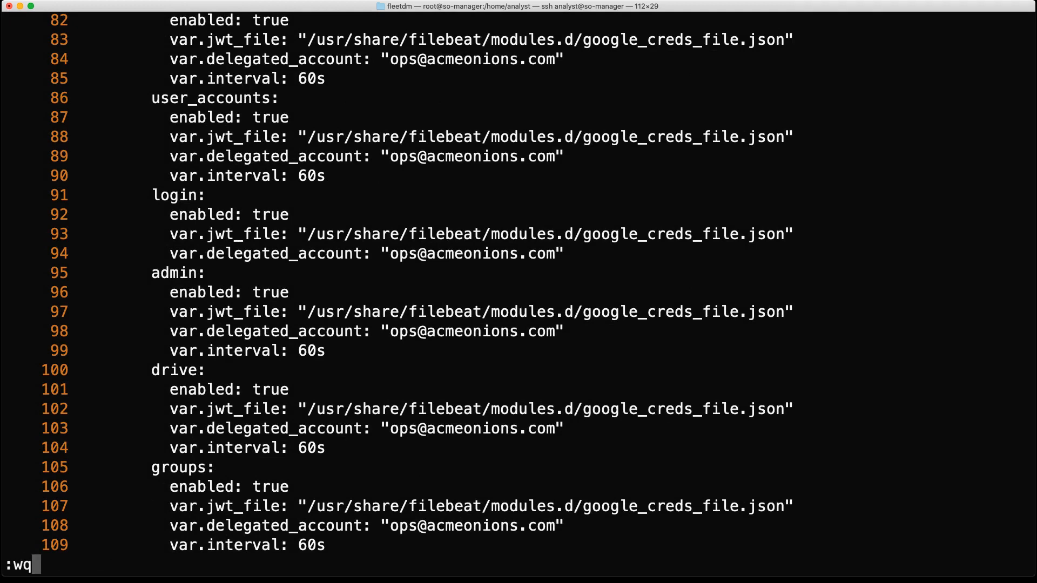
pyautogui.press('Return')
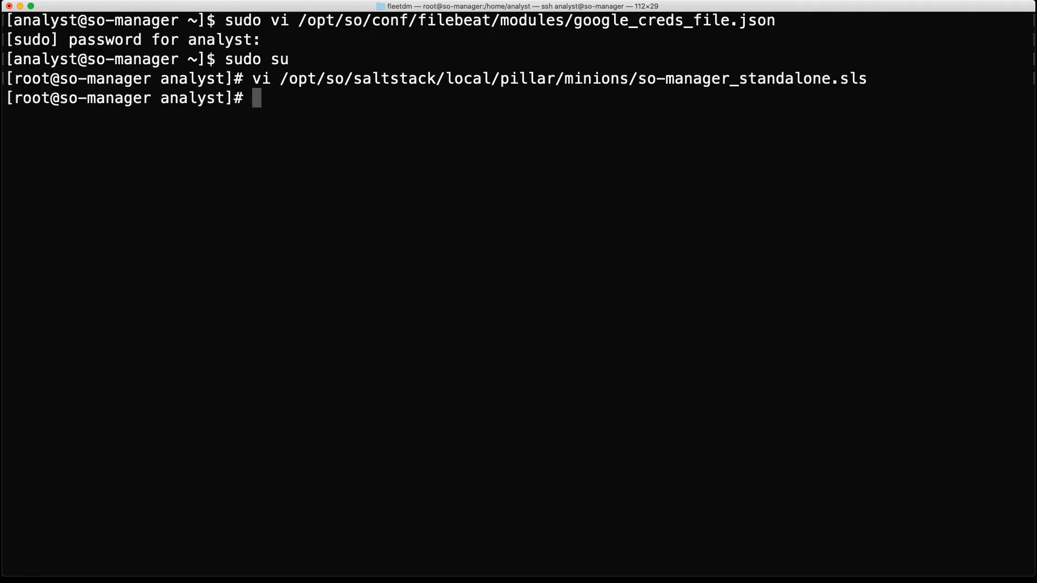
# Step: Clear the terminal and restart Filebeat with so-filebeat-restart
pyautogui.write('clear')
pyautogui.press('Return')
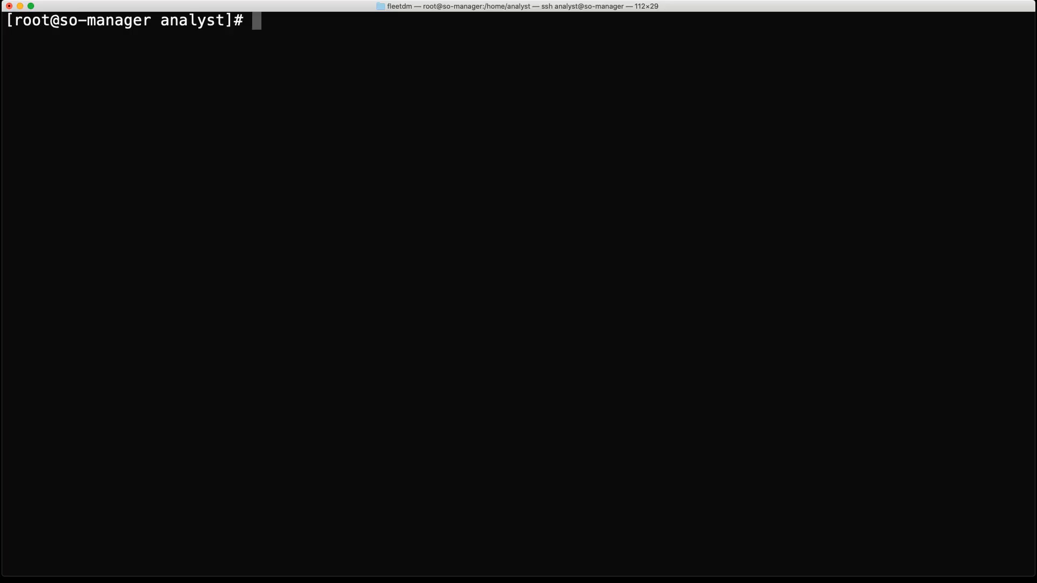
pyautogui.write('so-fil')
pyautogui.press('Tab')
pyautogui.write('restart')
pyautogui.press('Return')
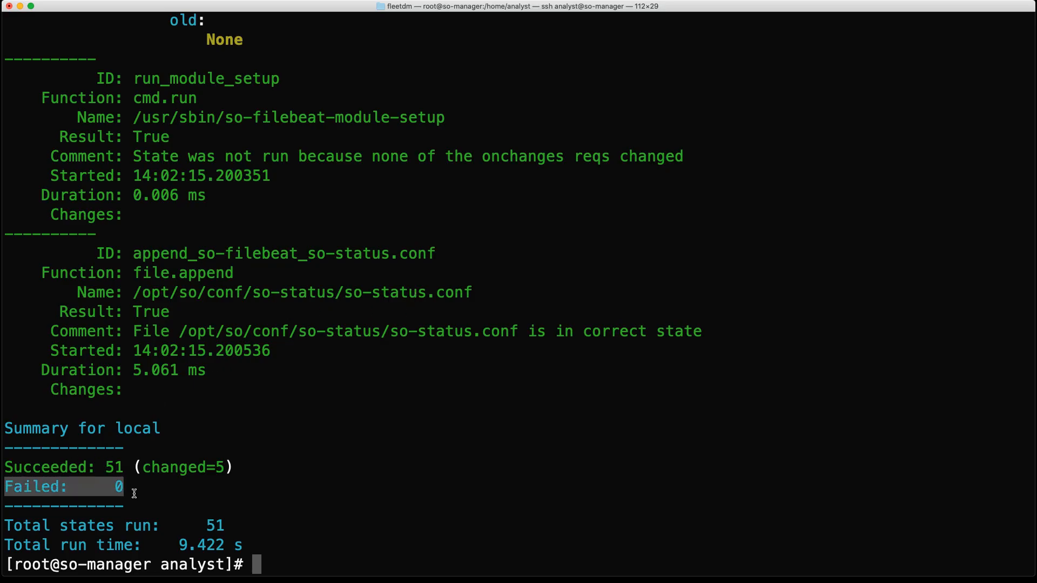
# Step: Clear the Filebeat restart output from the terminal
pyautogui.click(373, 470)
pyautogui.write('clewa')
pyautogui.press('BackSpace')
pyautogui.press('BackSpace')
pyautogui.write('ar')
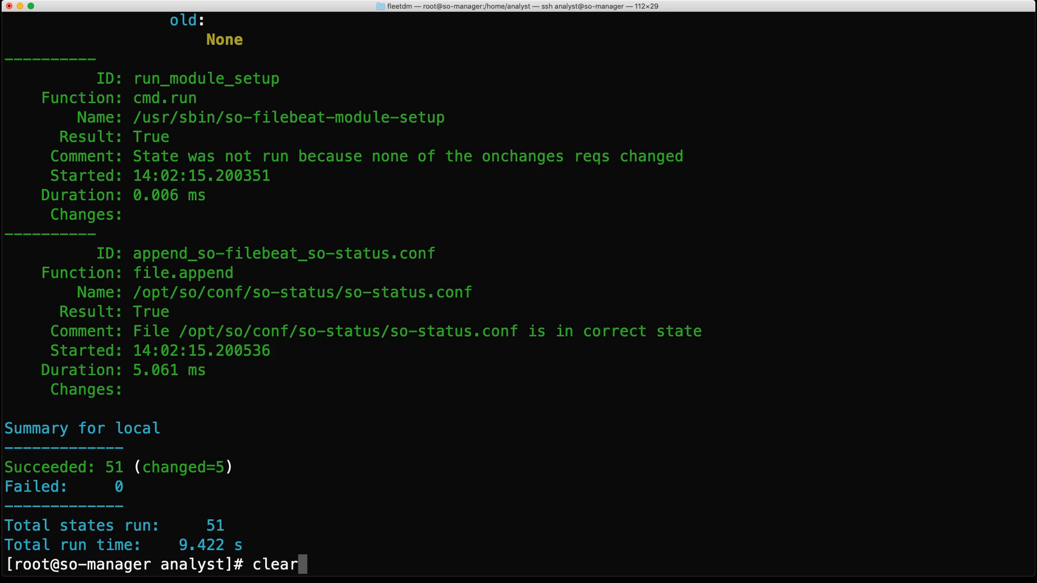
pyautogui.press('Return')
# Step: Follow Filebeat's diagnostic log live with tail -f /opt/so/log/filebeat/filebeat.log
pyautogui.write('tail -f /')
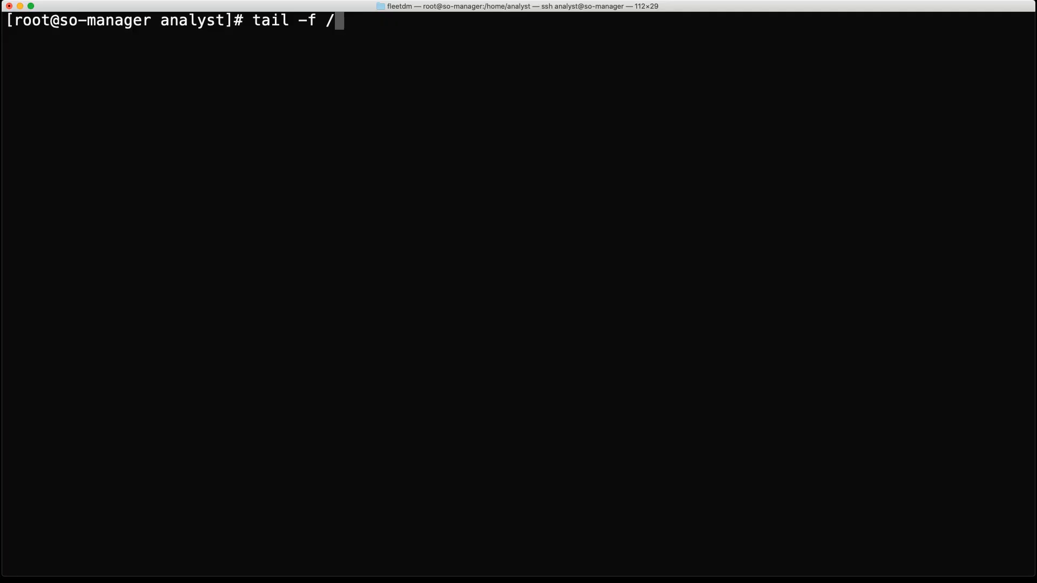
pyautogui.write('opt/so/log/')
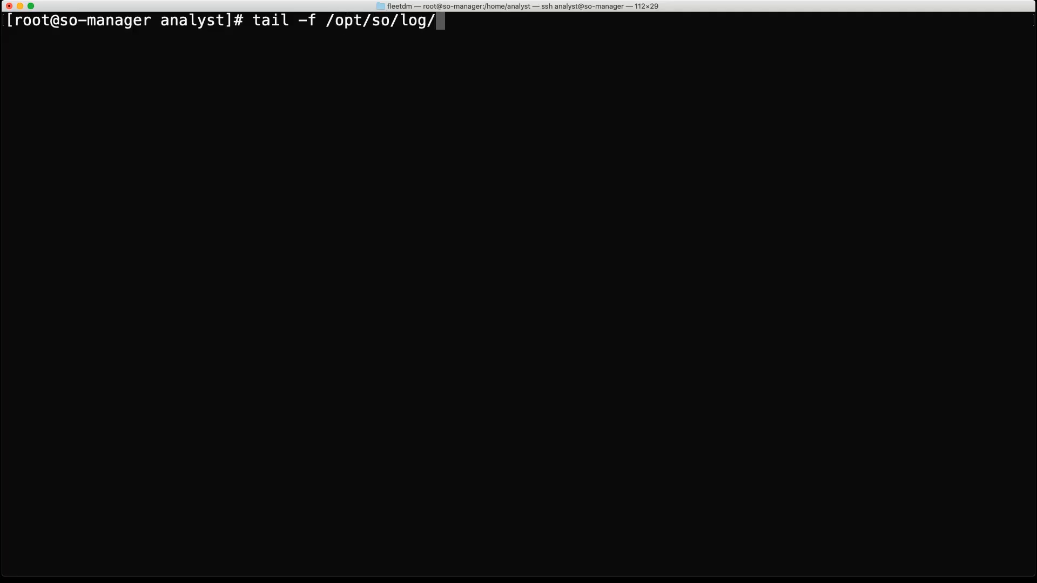
pyautogui.write('fi')
pyautogui.press('Tab')
pyautogui.write('f')
pyautogui.press('Tab')
pyautogui.write('.')
pyautogui.press('Tab')
pyautogui.press('BackSpace')
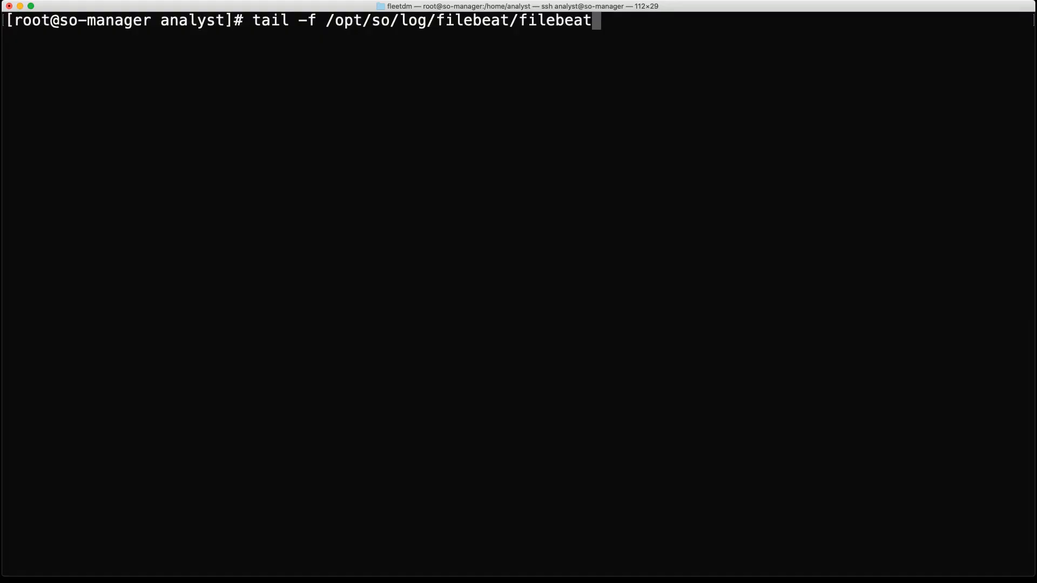
pyautogui.write('.log')
pyautogui.press('Return')
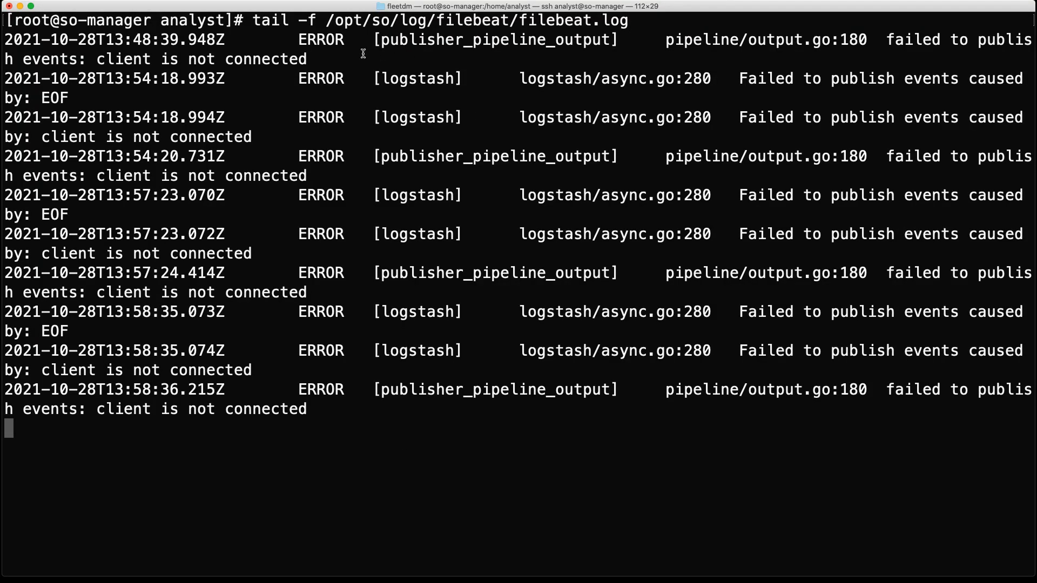
pyautogui.moveTo(308, 20); pyautogui.dragTo(629, 20)
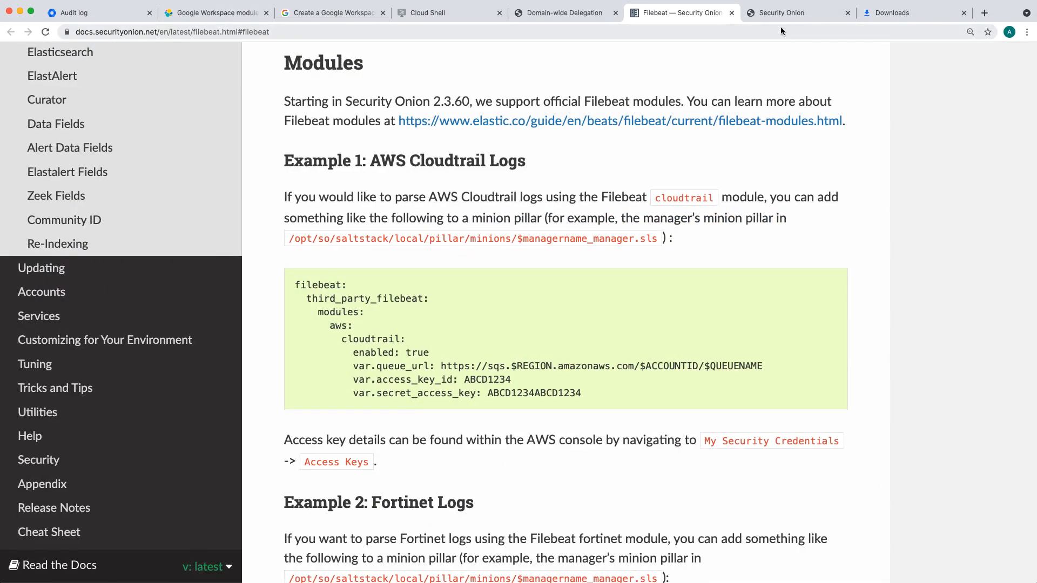
# Step: Switch to the Security Onion console in the browser, reload it, then download and open the Cheat Sheet PDF from the user menu
pyautogui.click(778, 13)
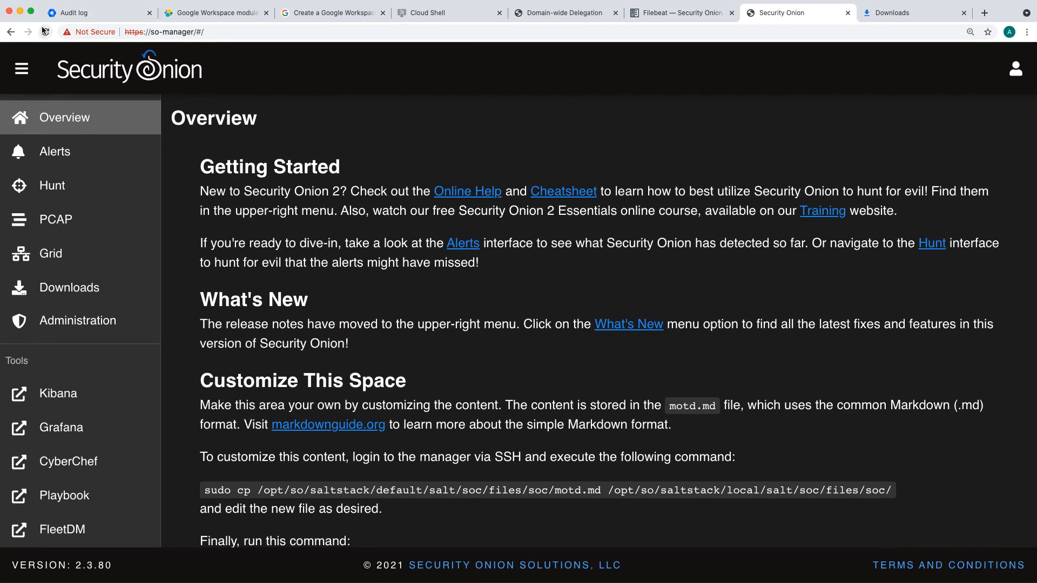
pyautogui.click(45, 31)
pyautogui.click(1016, 76)
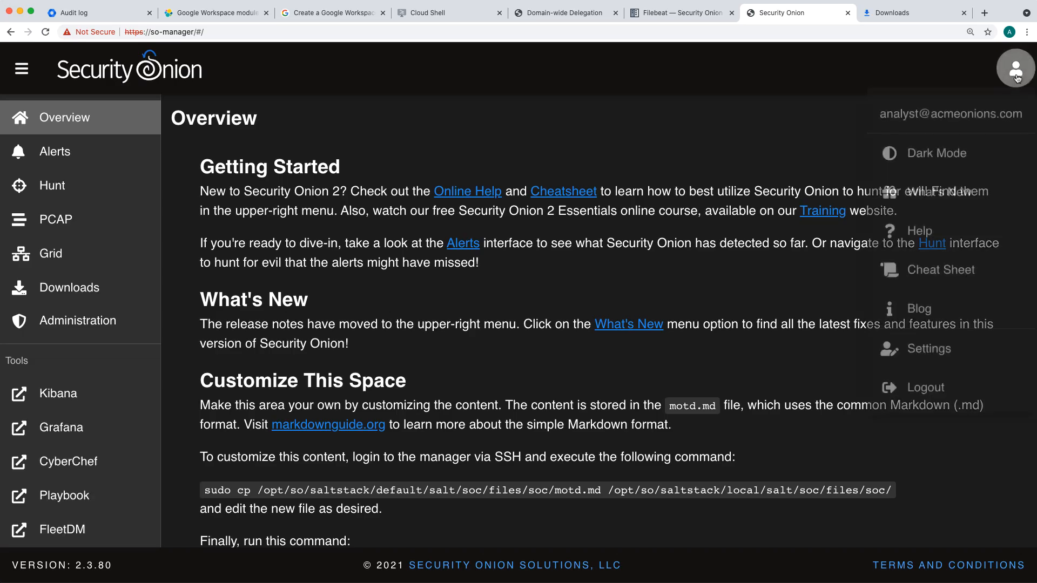
pyautogui.click(936, 278)
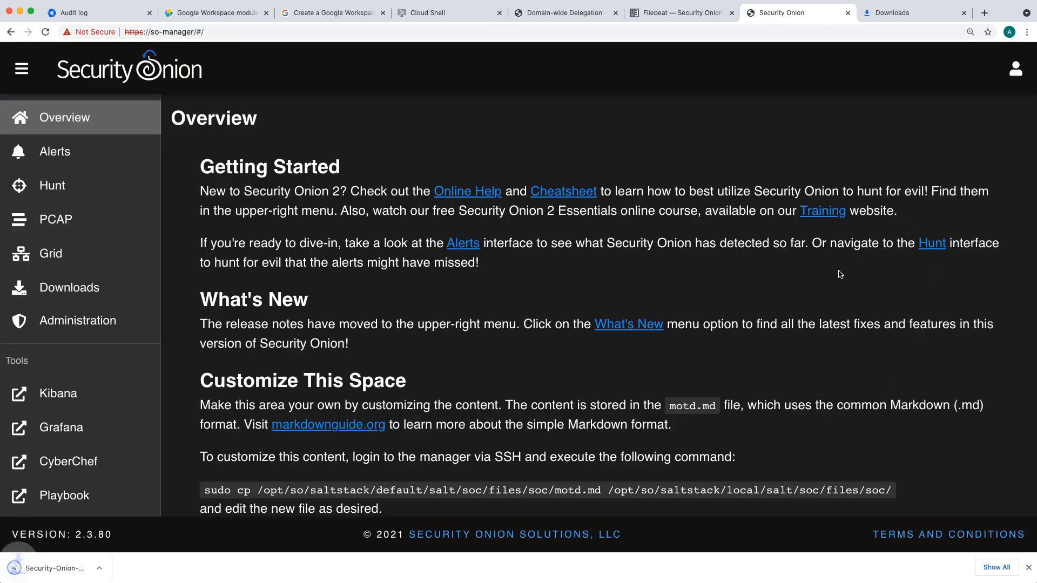
pyautogui.click(81, 568)
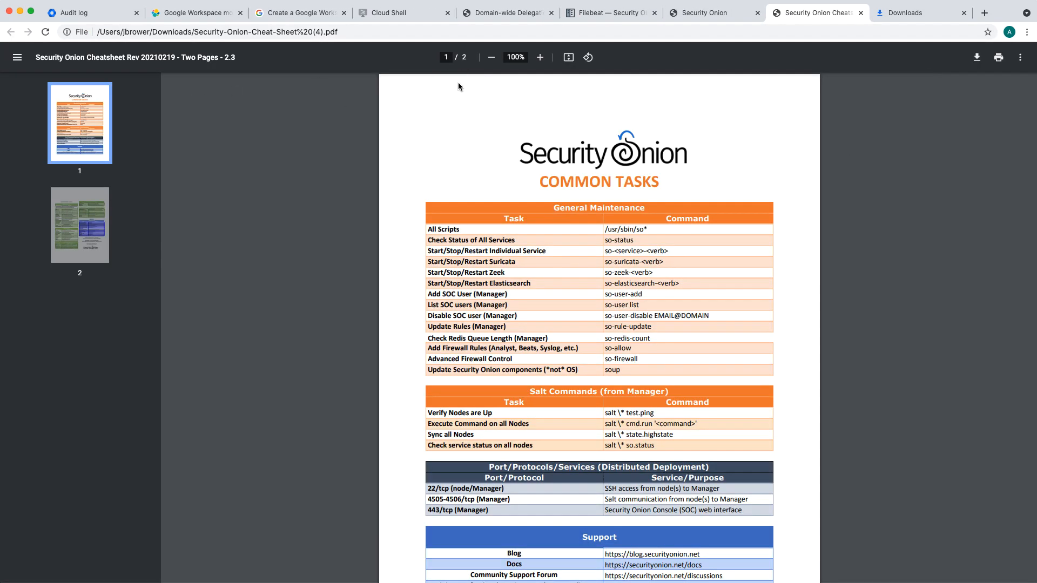
# Step: Enlarge the cheat sheet to 200% and look up Filebeat's log file path in the Diagnostic Logs table on page 2
pyautogui.click(539, 57)
pyautogui.click(539, 57)
pyautogui.click(540, 58)
pyautogui.click(539, 57)
pyautogui.click(540, 57)
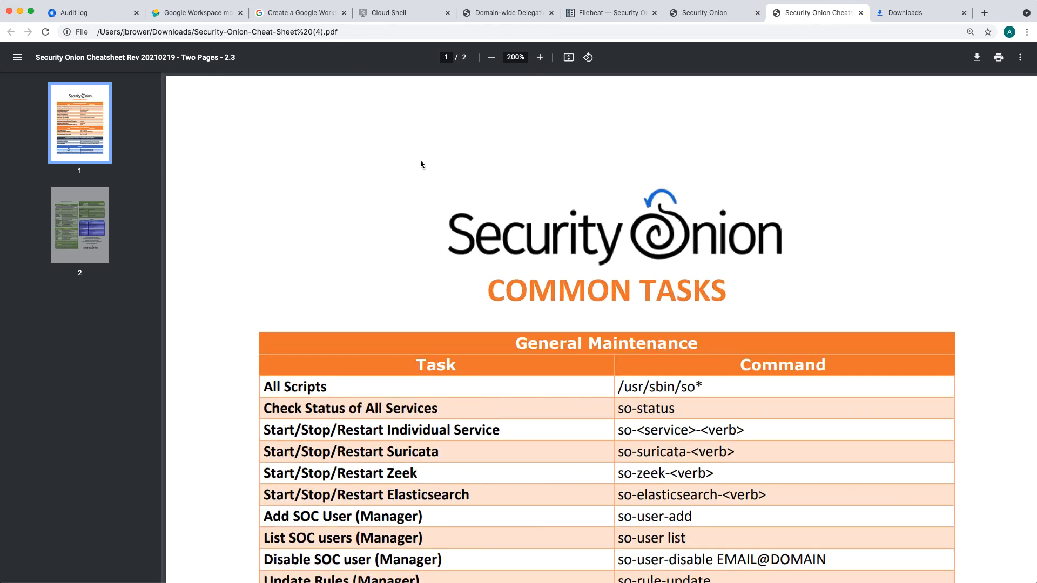
pyautogui.scroll(-4, 422, 165)
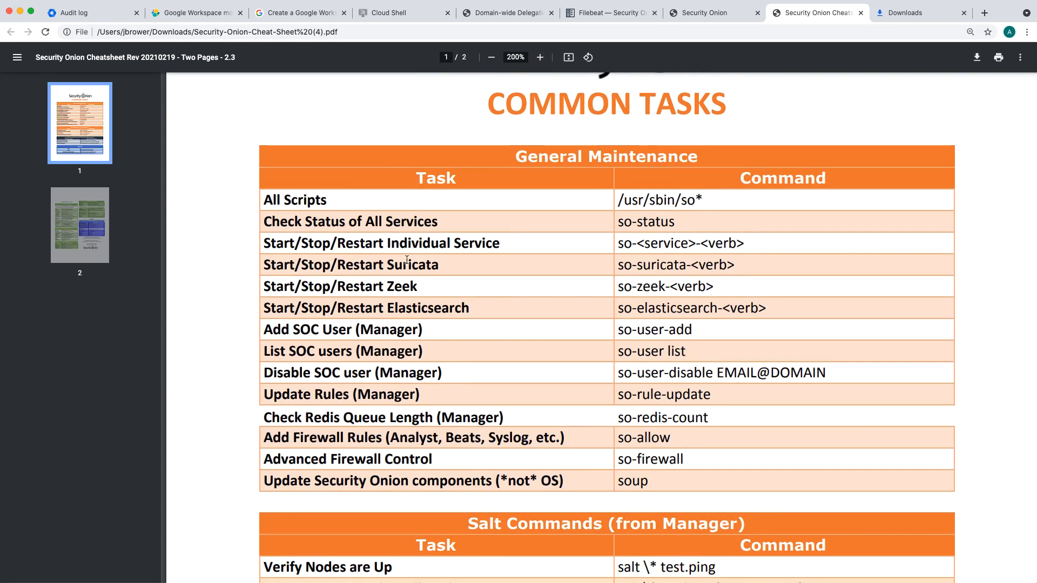
pyautogui.scroll(-12, 399, 243)
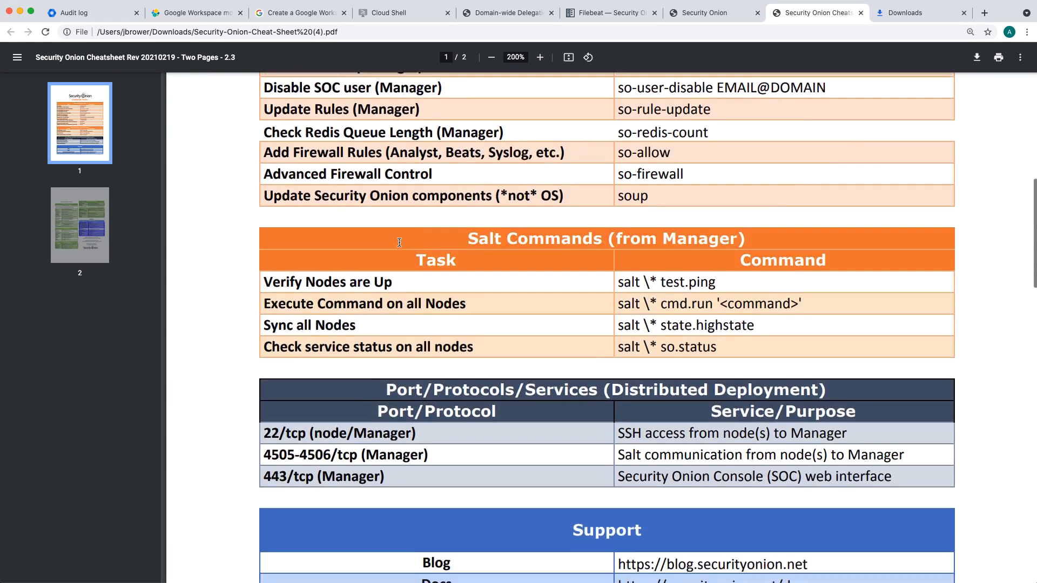
pyautogui.scroll(-12, 399, 243)
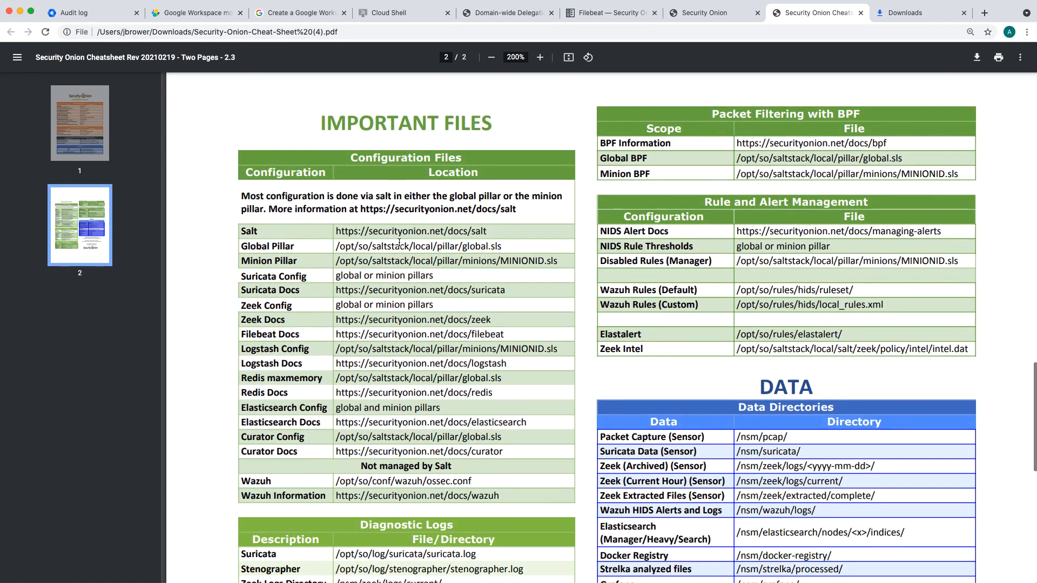
pyautogui.moveTo(336, 276); pyautogui.dragTo(382, 299)
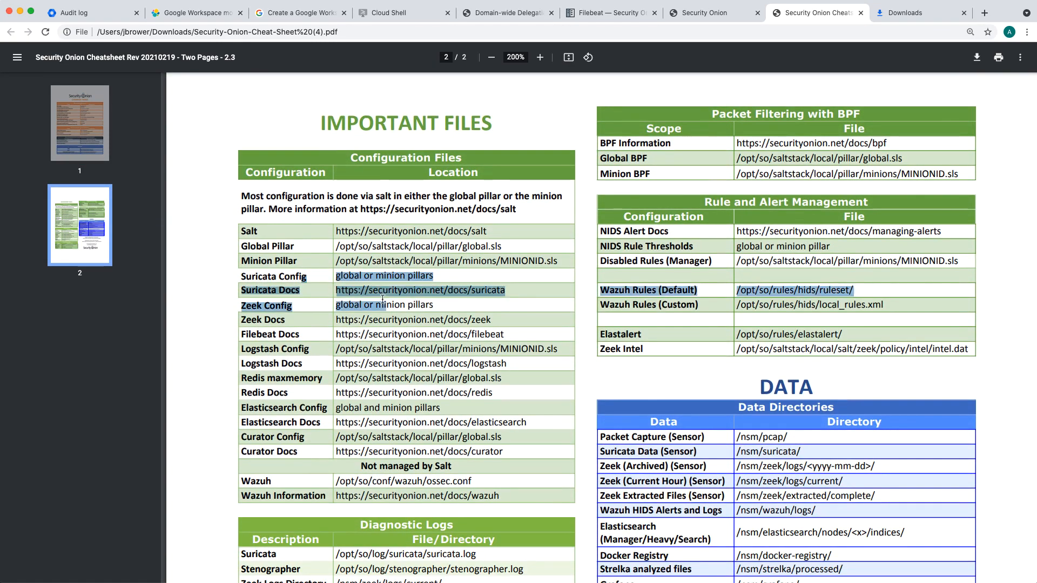
pyautogui.scroll(-5, 392, 277)
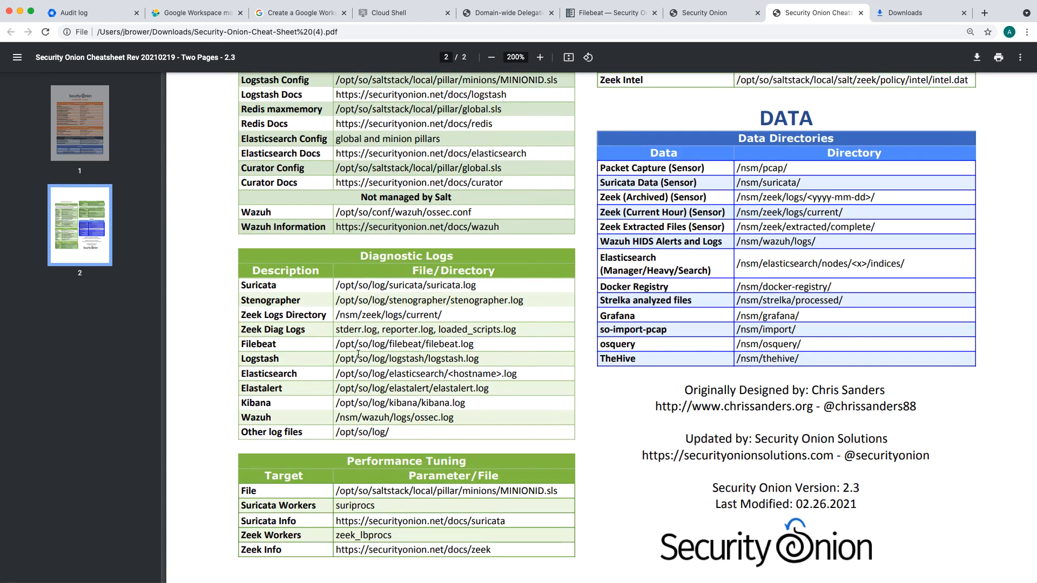
pyautogui.moveTo(339, 345); pyautogui.dragTo(475, 345)
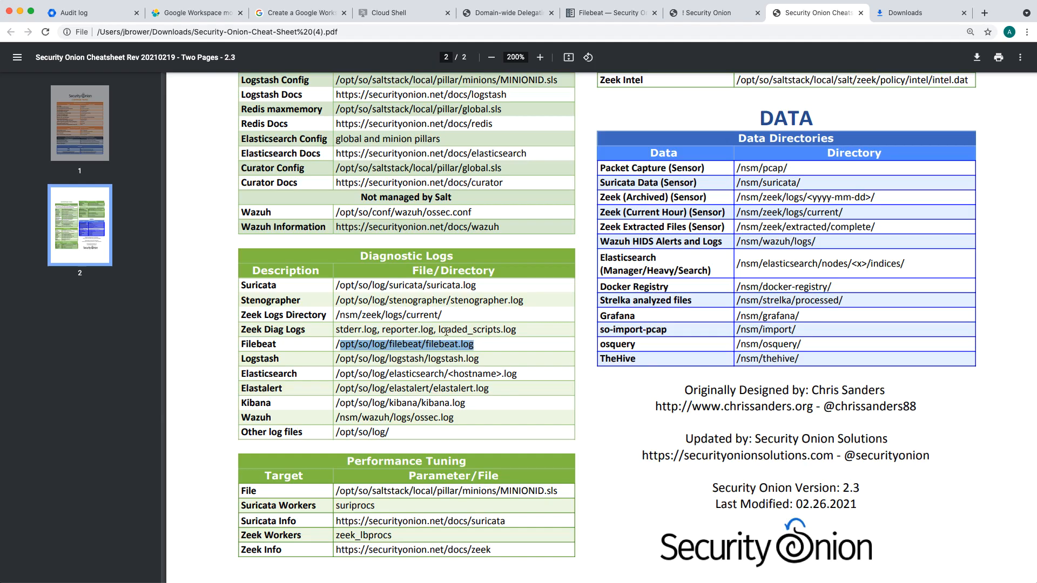
pyautogui.scroll(-2, 446, 332)
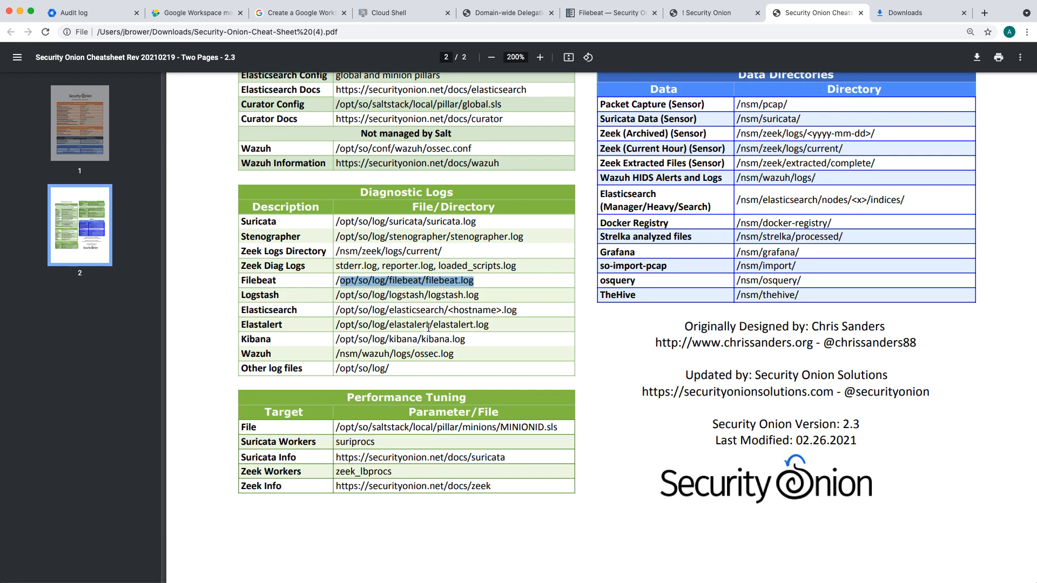
pyautogui.scroll(2, 414, 325)
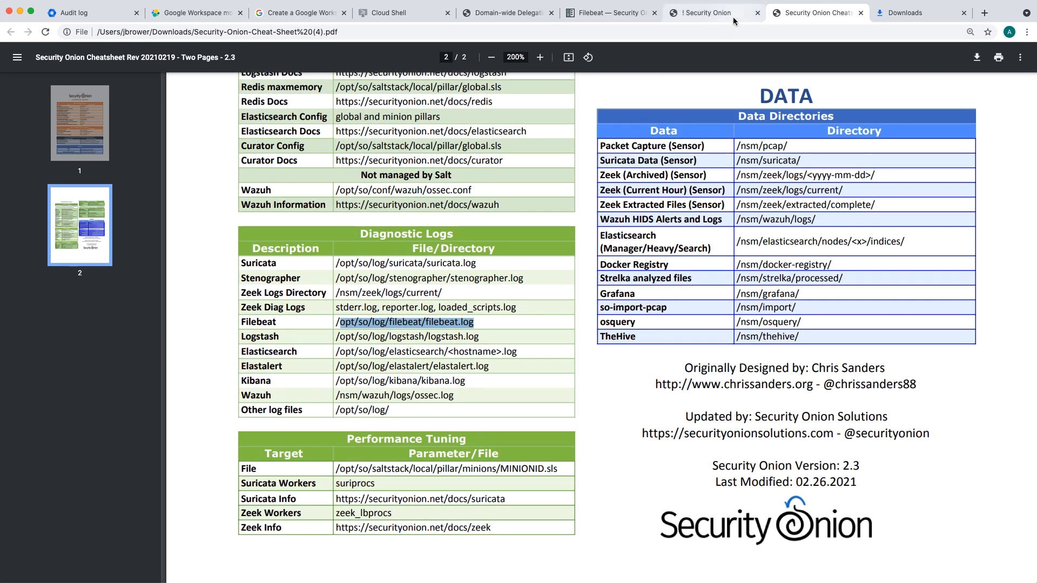
# Step: Return to the terminal, review the recent Filebeat log entries, and stop following the log
pyautogui.click(20, 12)
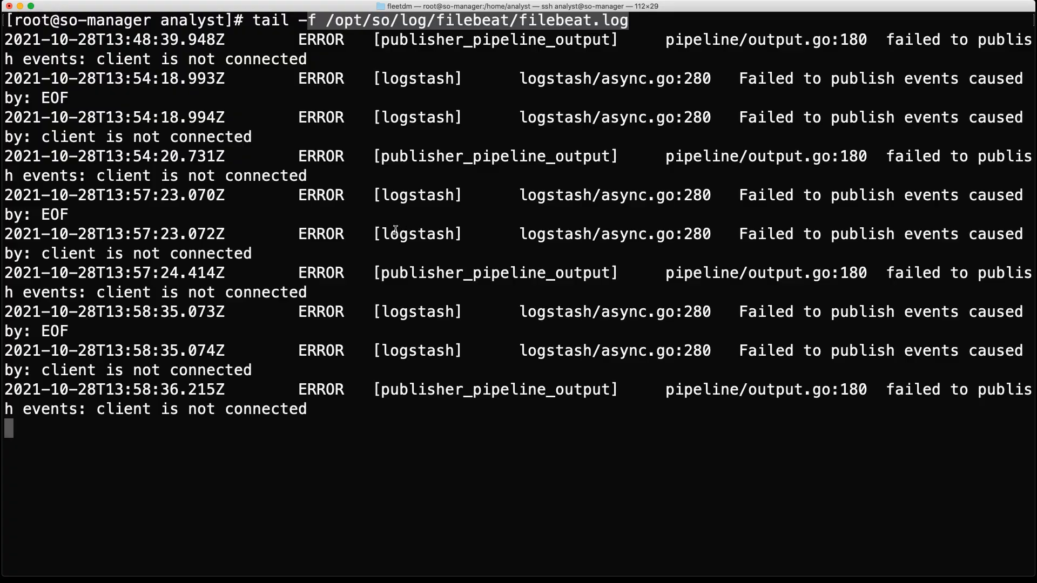
pyautogui.moveTo(333, 183); pyautogui.dragTo(522, 295)
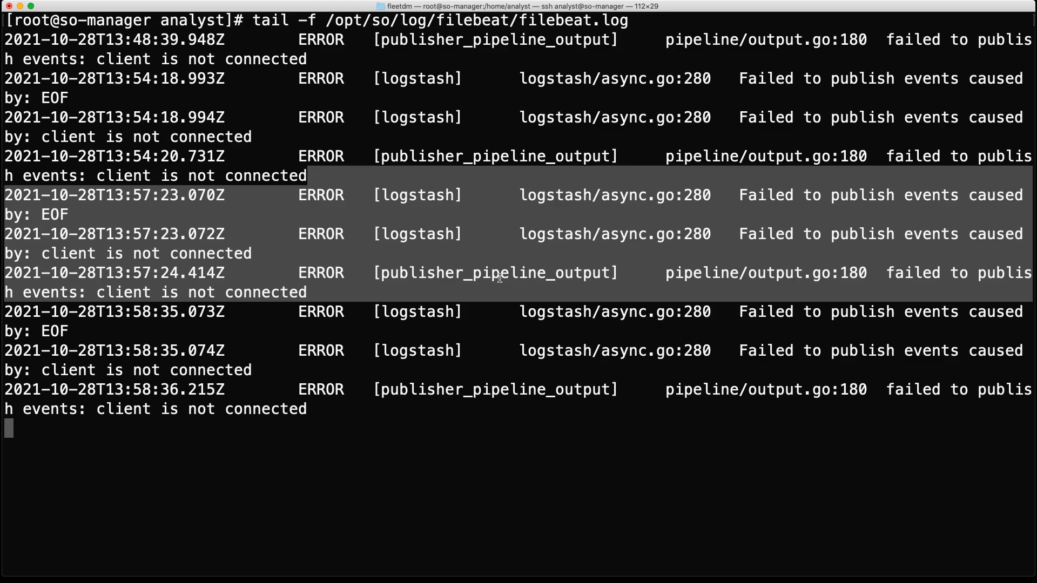
pyautogui.hotkey('ctrl', 'c')
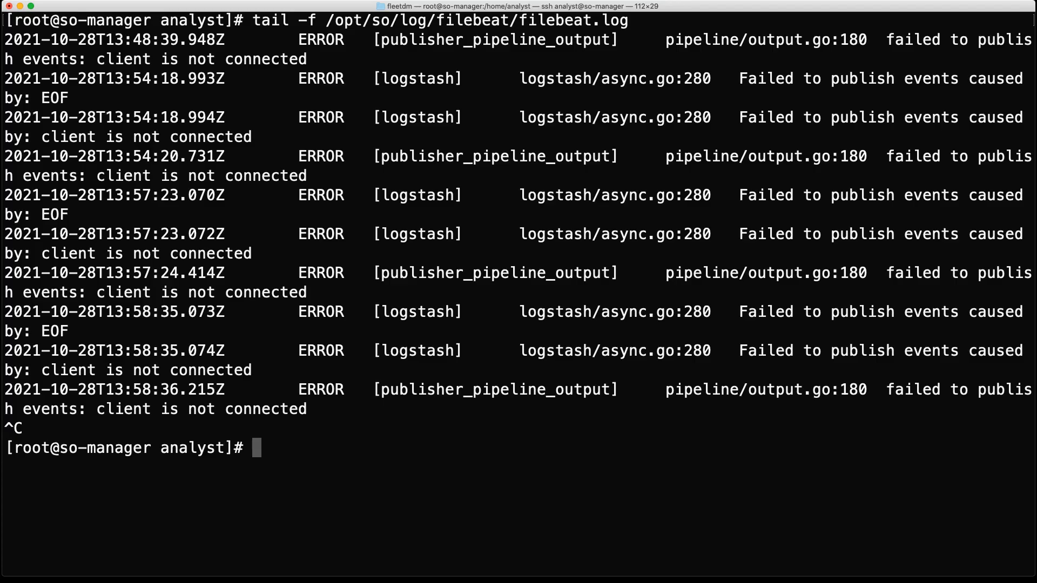
# Step: List the Google Workspace indices by running so-elasticsearch-query _cat/indices | grep google_workspace
pyautogui.press('super+Tab')
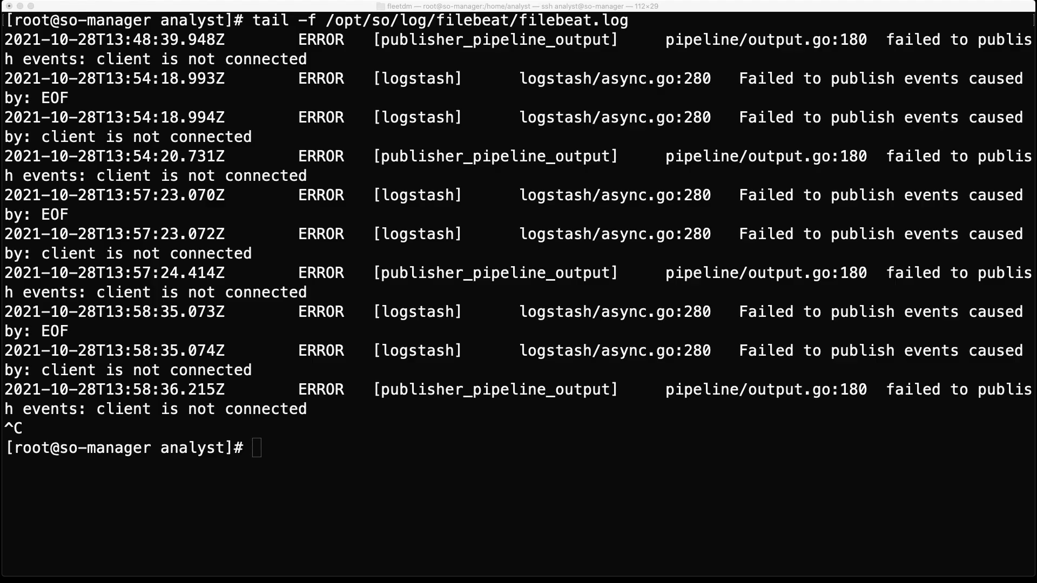
pyautogui.click(471, 393)
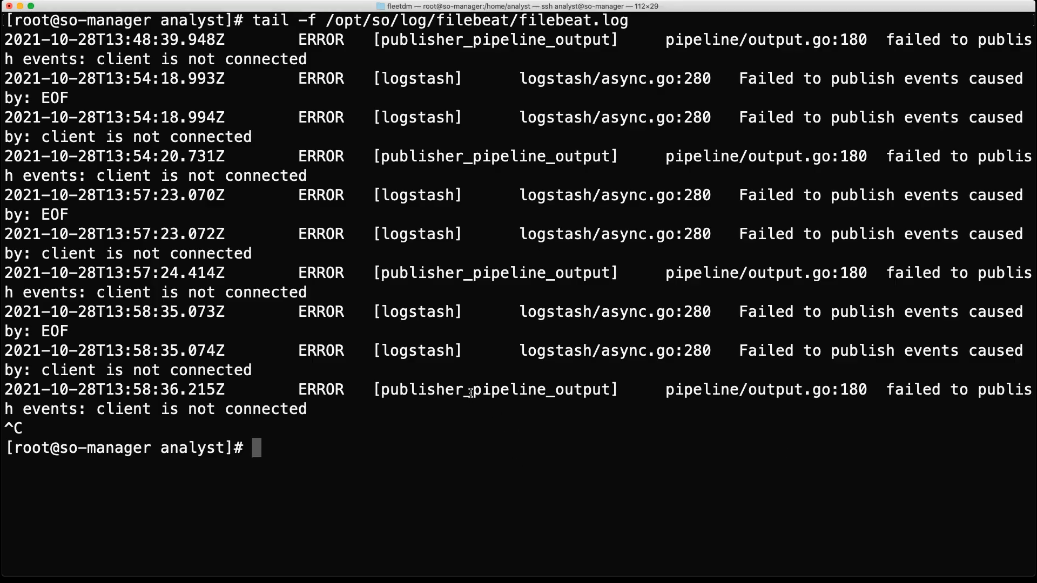
pyautogui.press('super+v')
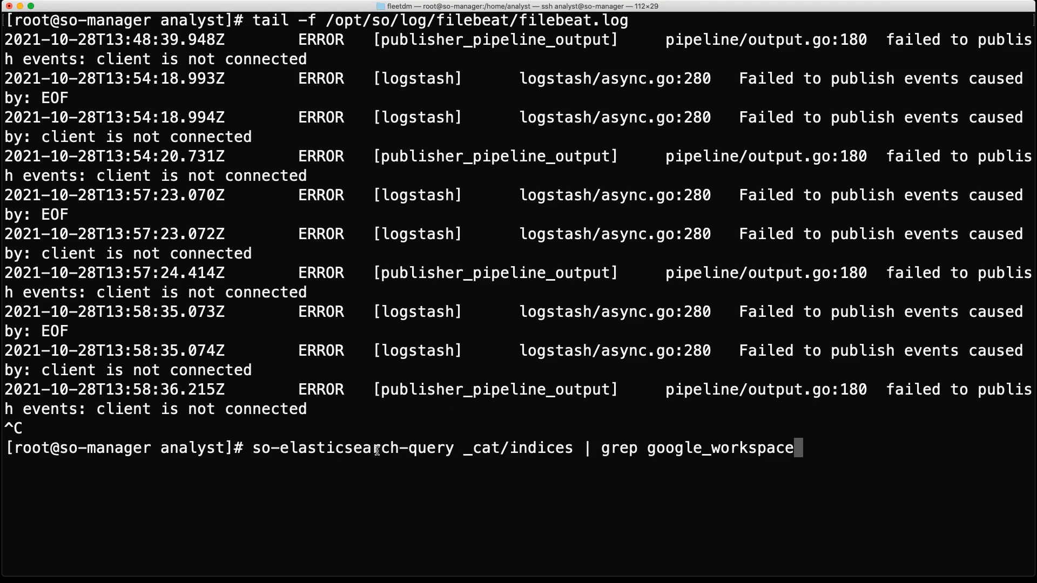
pyautogui.moveTo(459, 455); pyautogui.dragTo(576, 450)
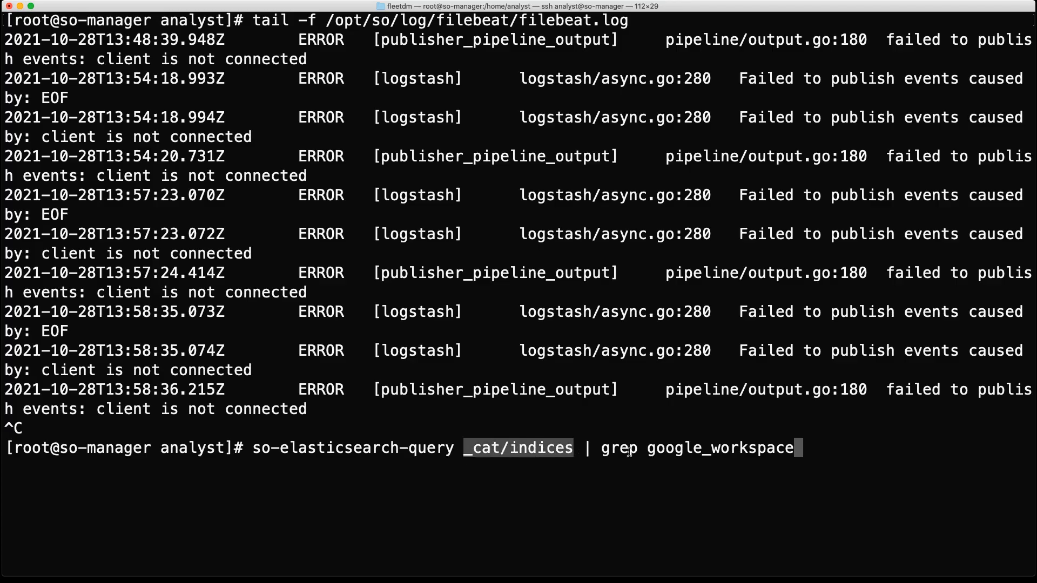
pyautogui.moveTo(600, 450); pyautogui.dragTo(800, 450)
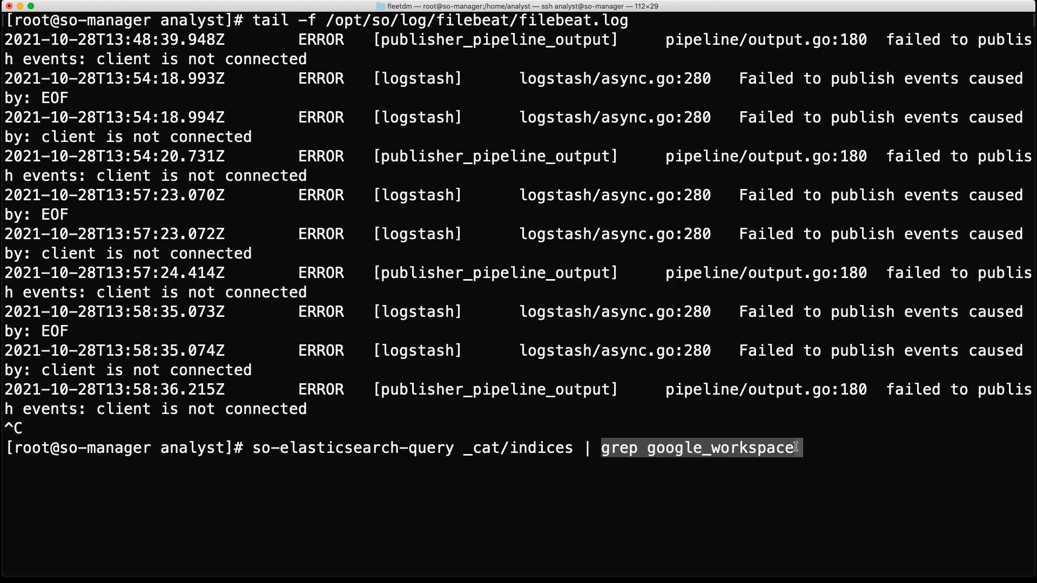
pyautogui.click(681, 426)
pyautogui.press('Return')
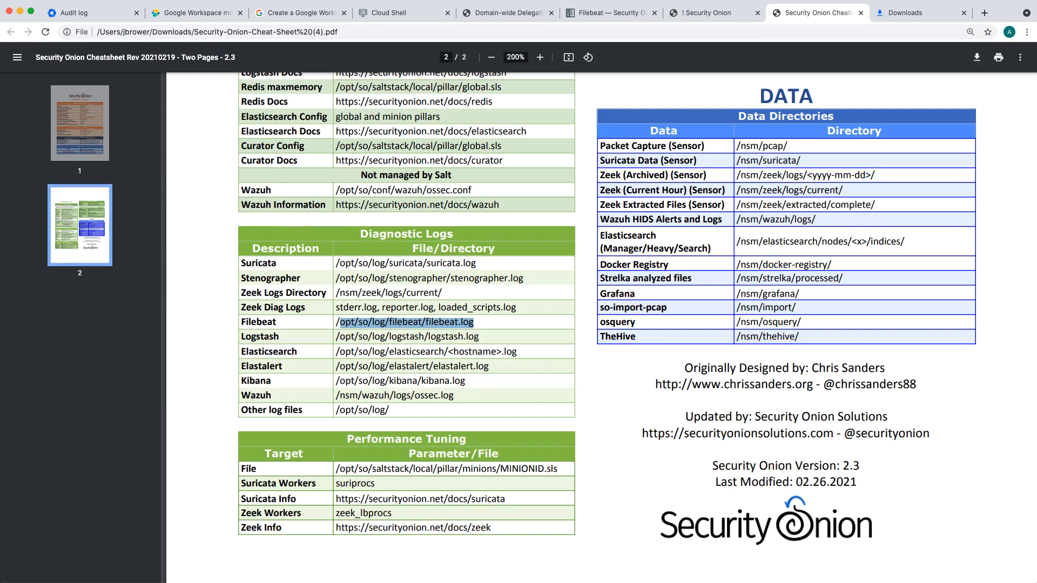
# Step: Switch to the Security Onion console in the browser, open Hunt, and include event.module google_workspace in the query from the Group Metrics table
pyautogui.click(728, 13)
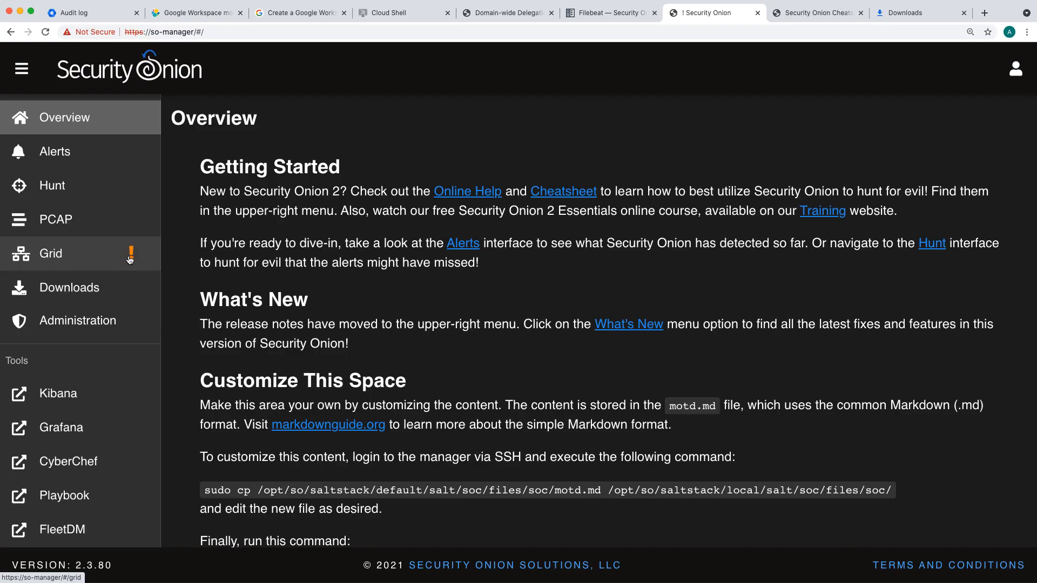
pyautogui.click(75, 190)
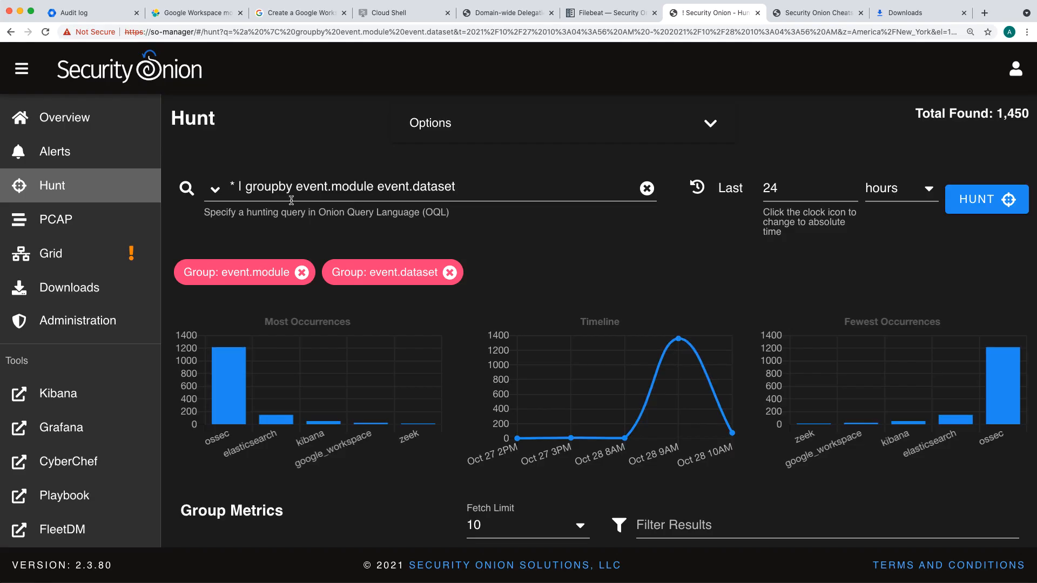
pyautogui.click(21, 69)
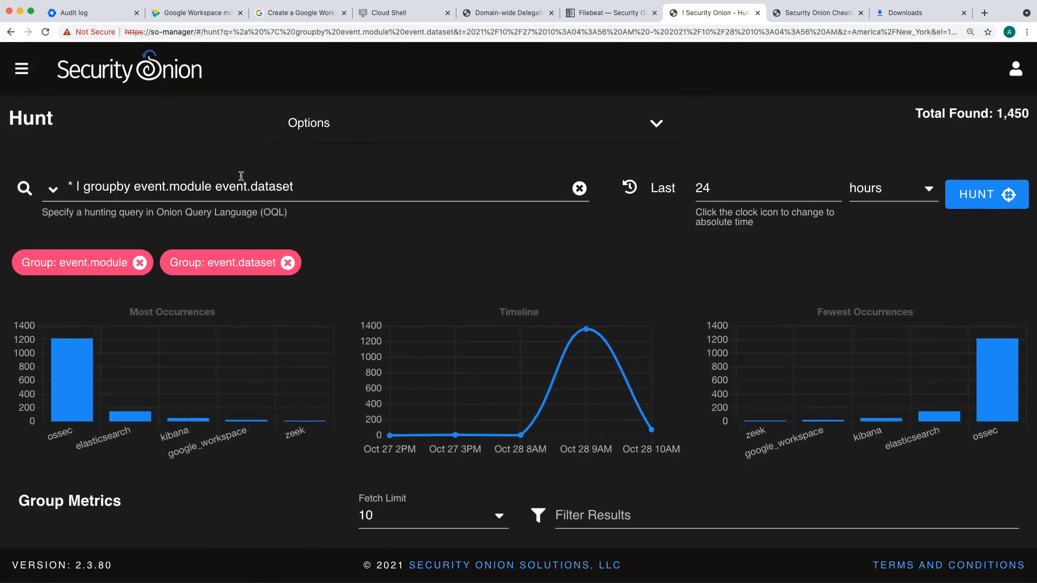
pyautogui.scroll(-7, 359, 208)
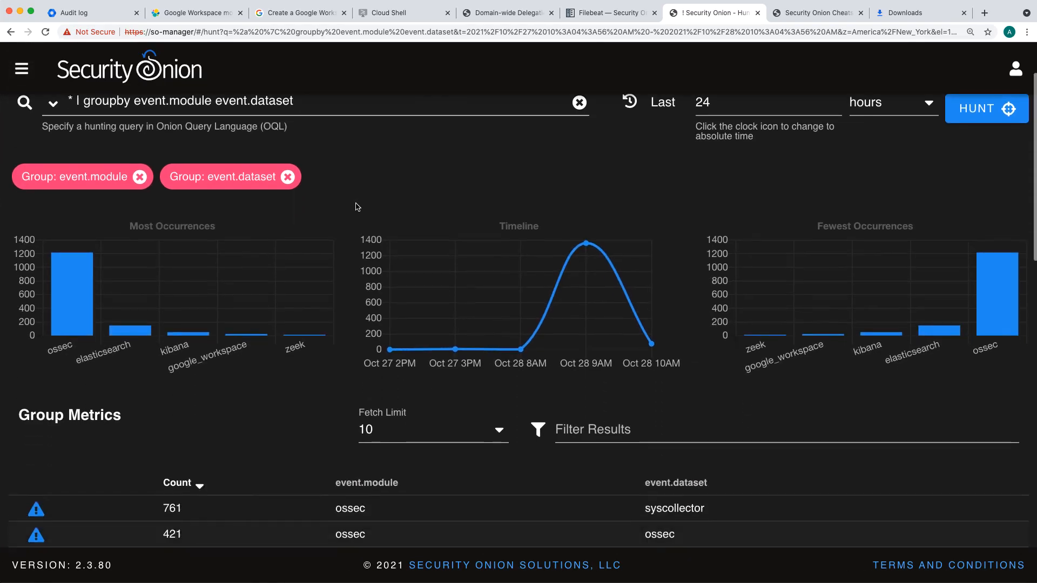
pyautogui.scroll(-1, 356, 205)
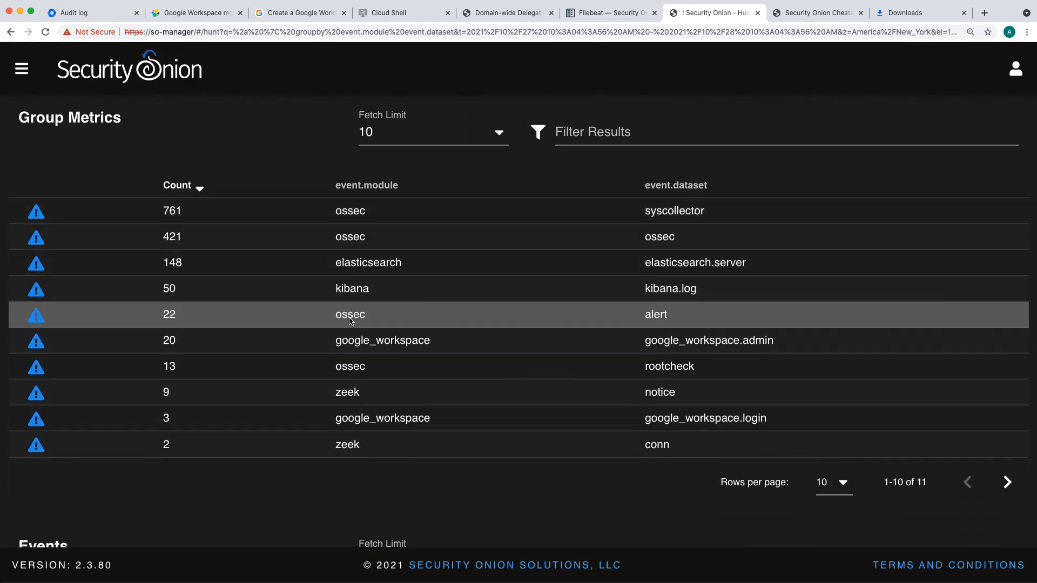
pyautogui.click(385, 340)
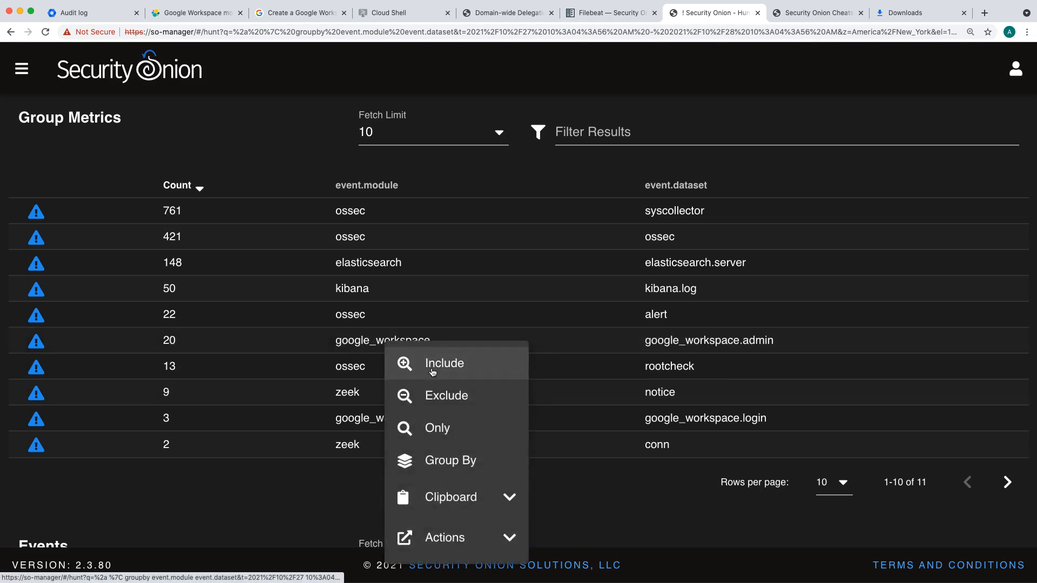
pyautogui.click(433, 372)
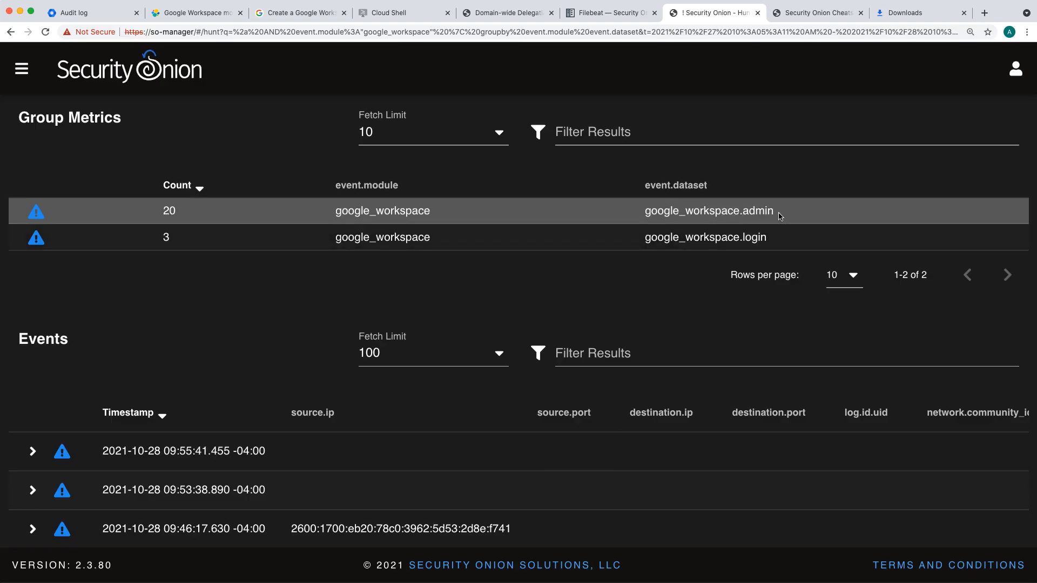
# Step: Narrow the Hunt query to include event.dataset google_workspace.admin from the Group Metrics table
pyautogui.click(733, 211)
pyautogui.click(756, 233)
pyautogui.scroll(-5, 98, 310)
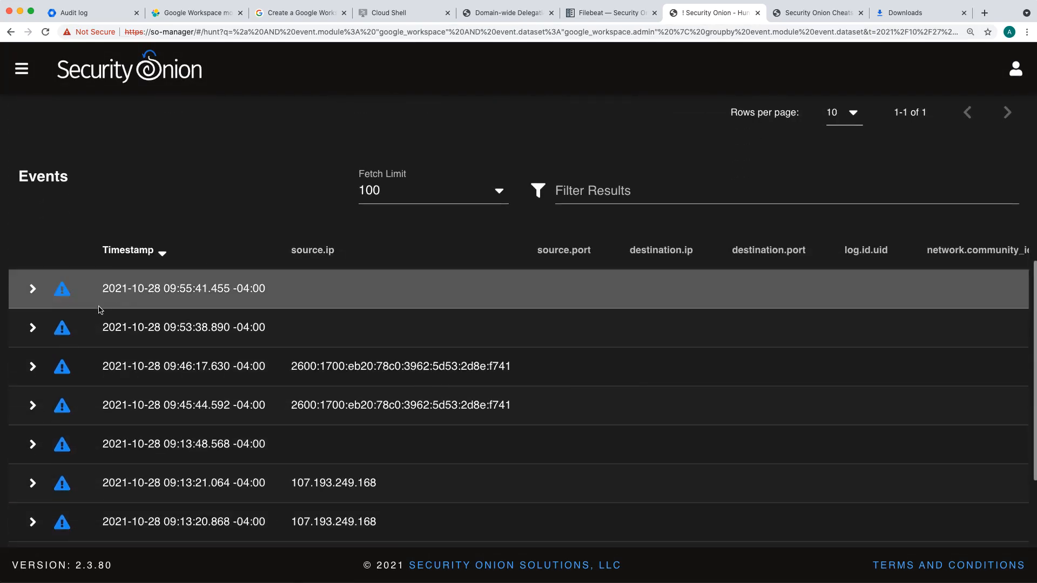
# Step: Expand the newest admin event and add its event.action field to the query's grouping
pyautogui.click(33, 288)
pyautogui.scroll(-2, 234, 205)
pyautogui.scroll(-5, 234, 205)
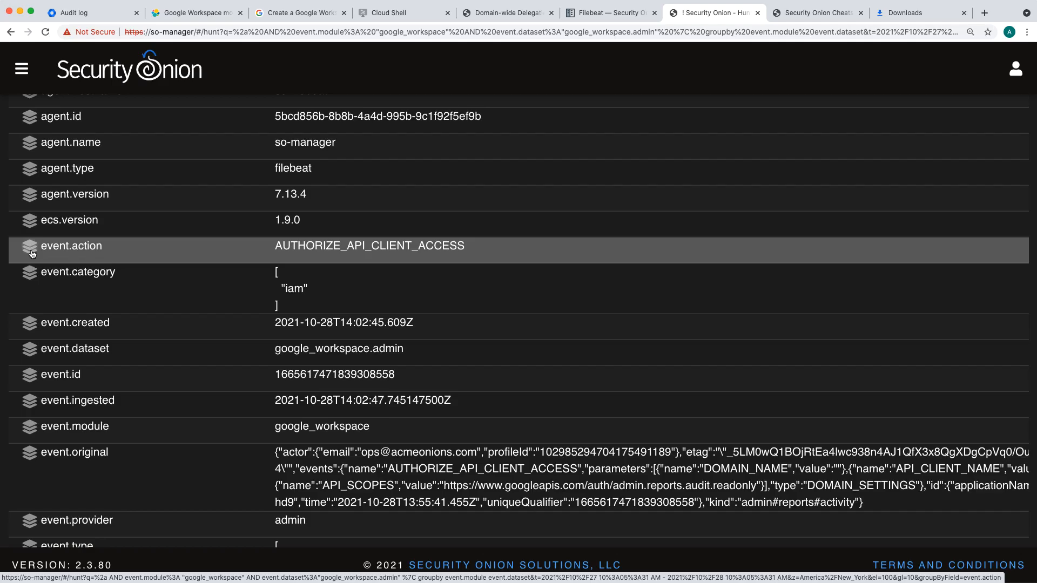
pyautogui.click(32, 254)
pyautogui.scroll(6, 335, 260)
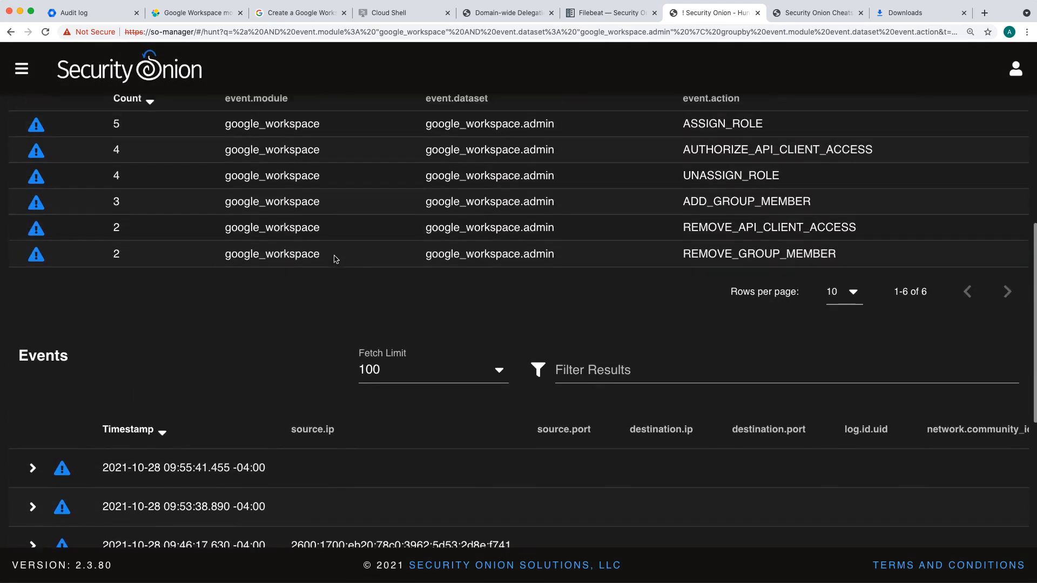
pyautogui.scroll(1, 336, 260)
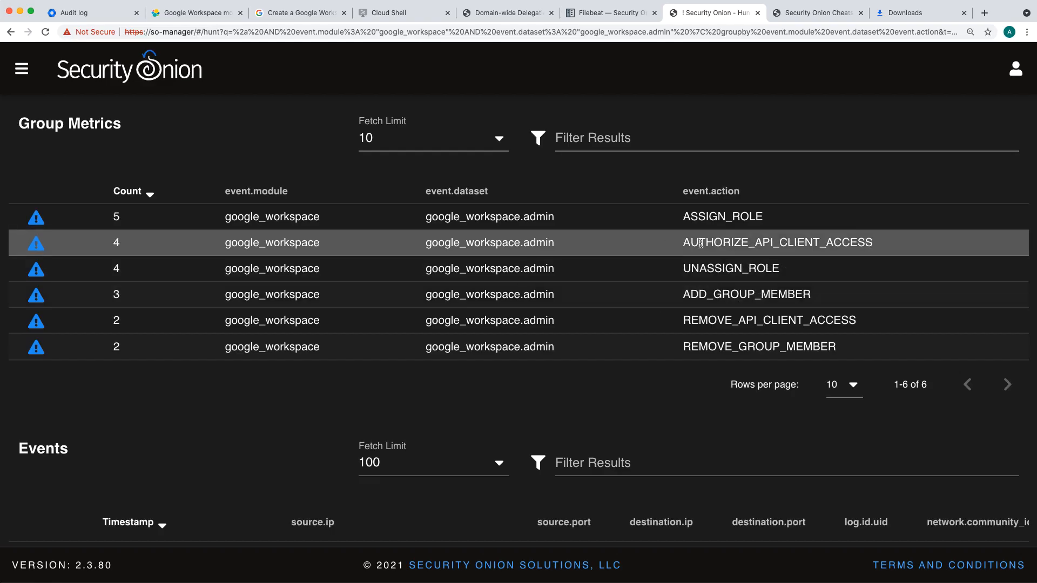
# Step: Include event.action ASSIGN_ROLE in the Hunt query from the Group Metrics table
pyautogui.click(723, 211)
pyautogui.click(763, 232)
pyautogui.scroll(-2, 377, 275)
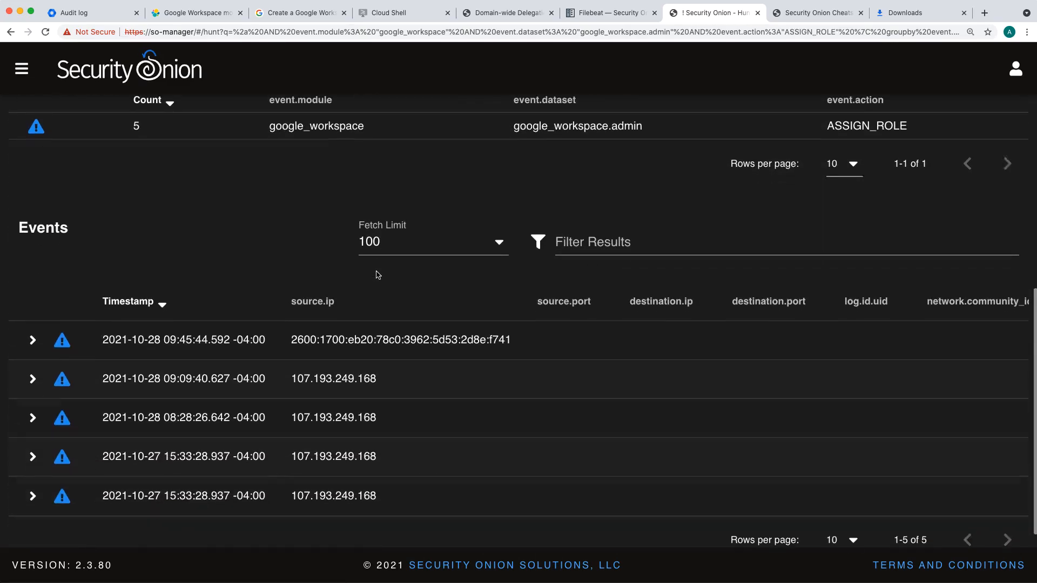
# Step: Examine the newest ASSIGN_ROLE event's fields, including role name, source location and source and target user, and collapse the event
pyautogui.click(32, 333)
pyautogui.scroll(-6, 109, 295)
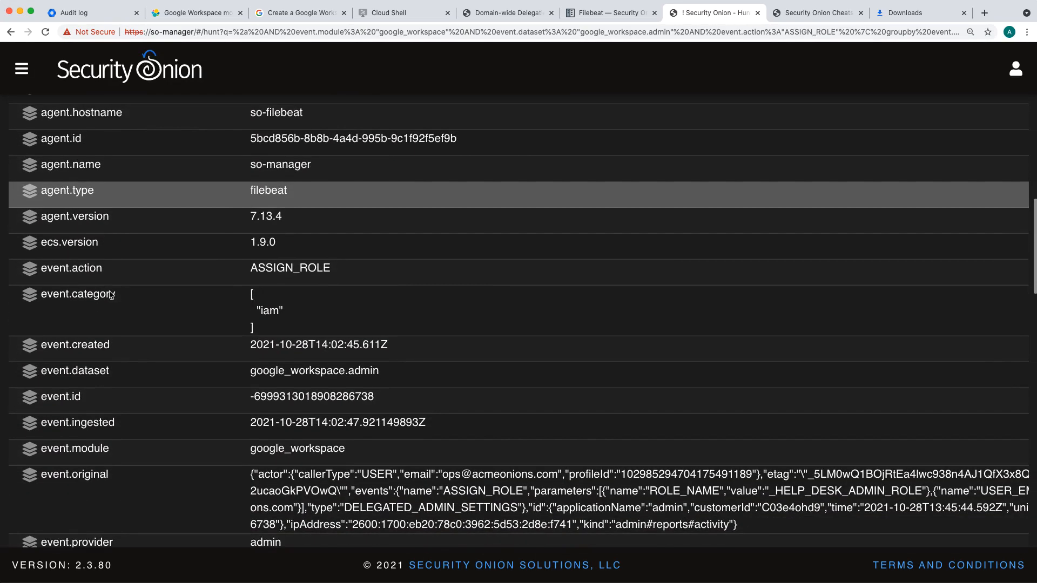
pyautogui.scroll(-6, 110, 295)
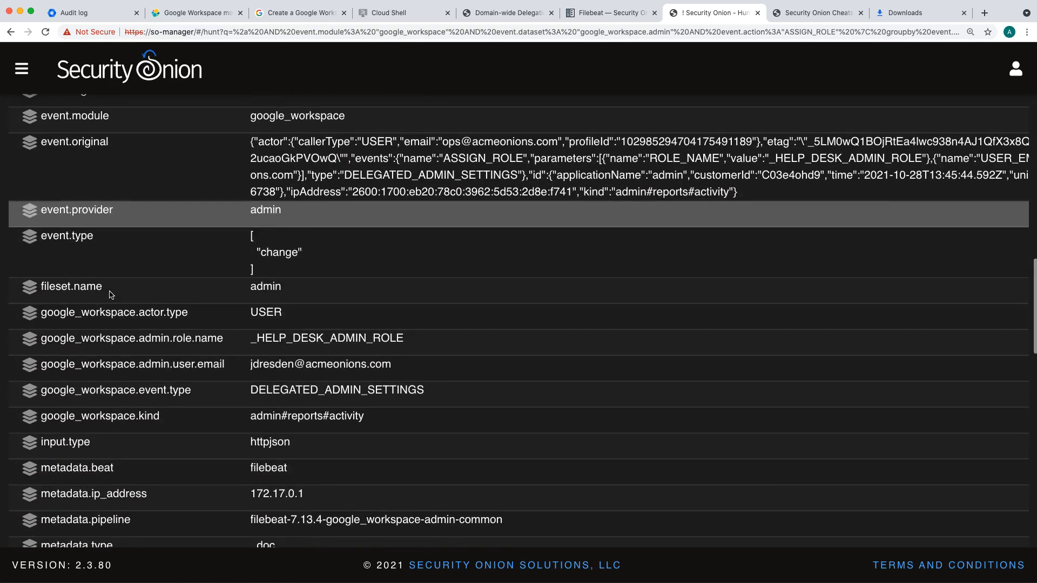
pyautogui.scroll(-2, 111, 295)
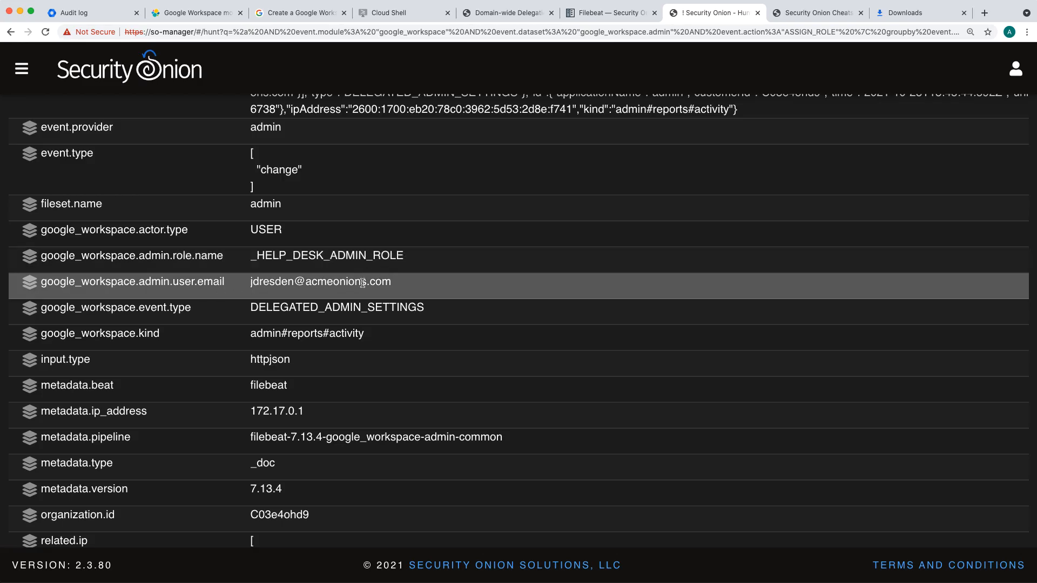
pyautogui.scroll(-10, 362, 282)
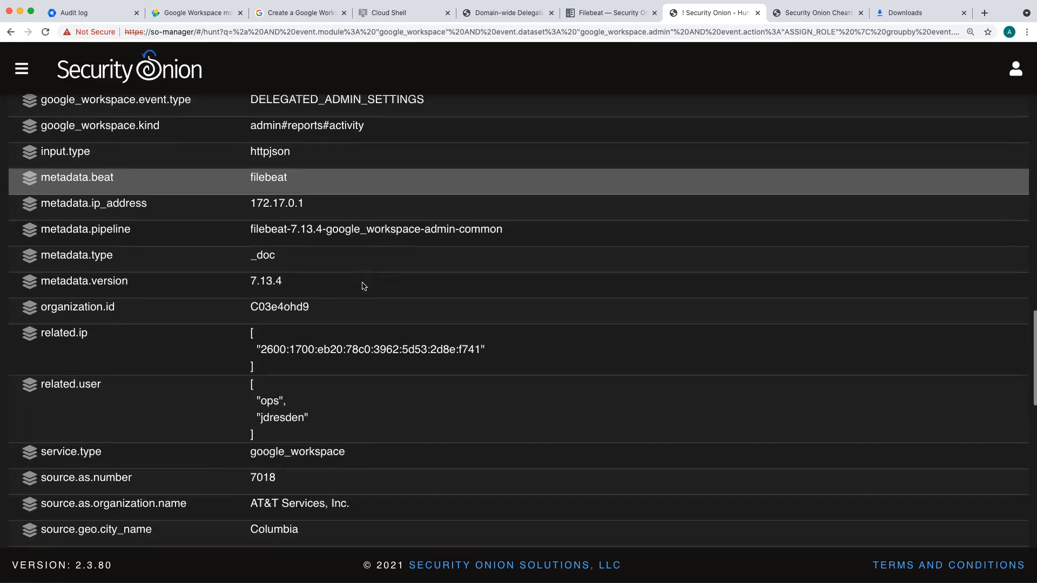
pyautogui.scroll(-10, 363, 287)
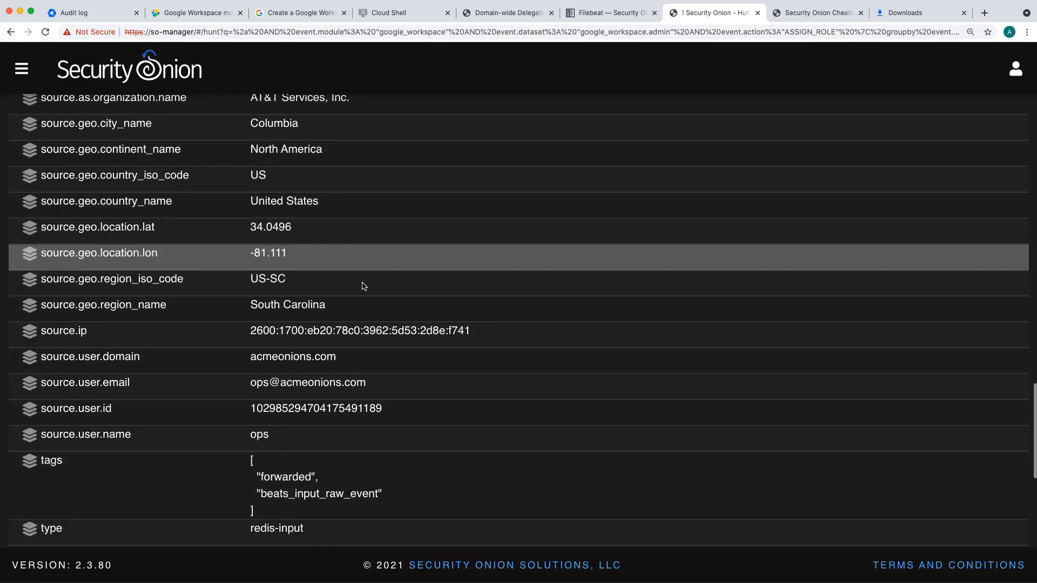
pyautogui.scroll(-1, 364, 286)
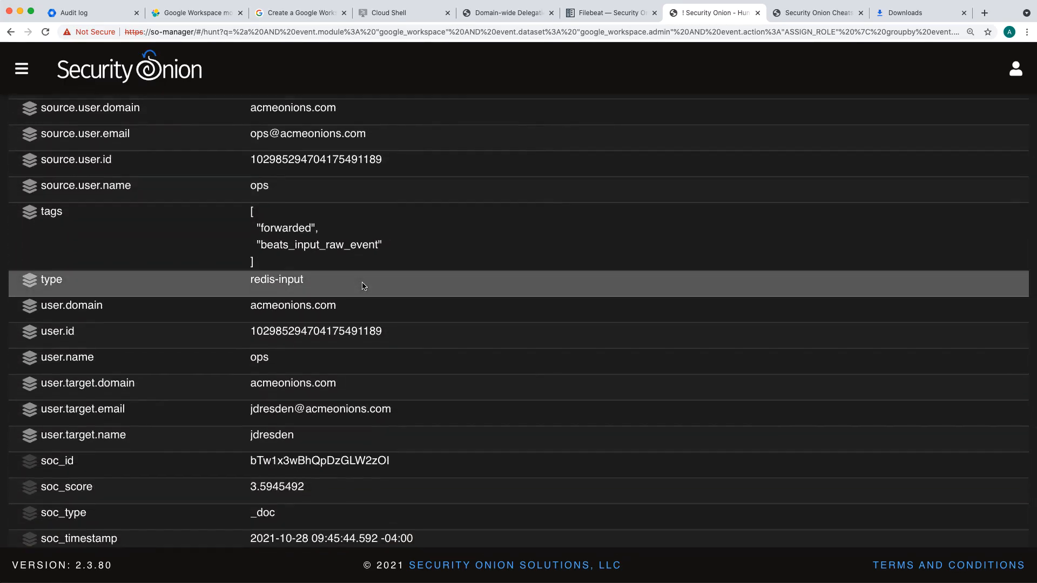
pyautogui.scroll(1, 279, 177)
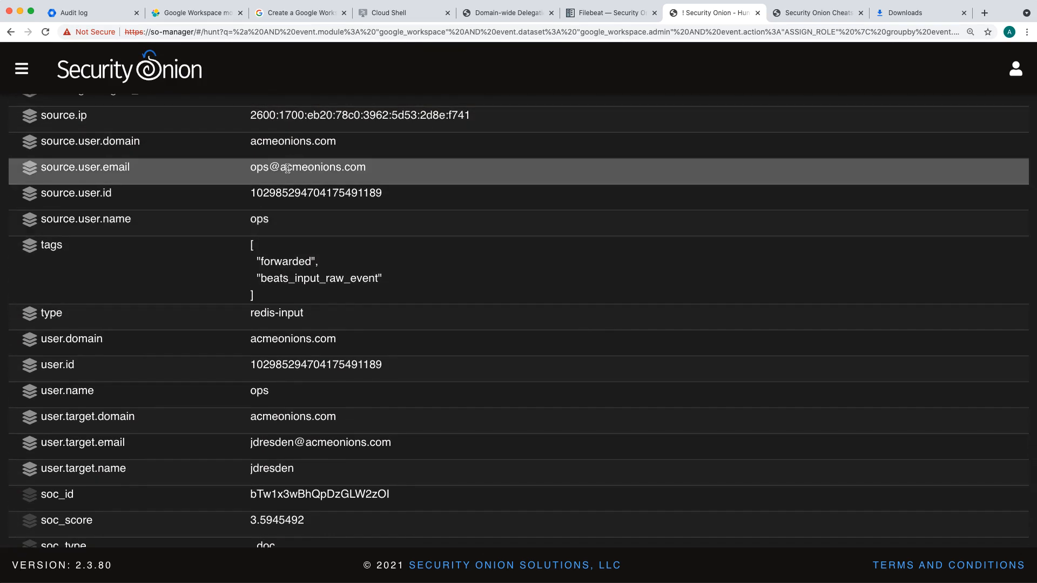
pyautogui.scroll(-3, 301, 200)
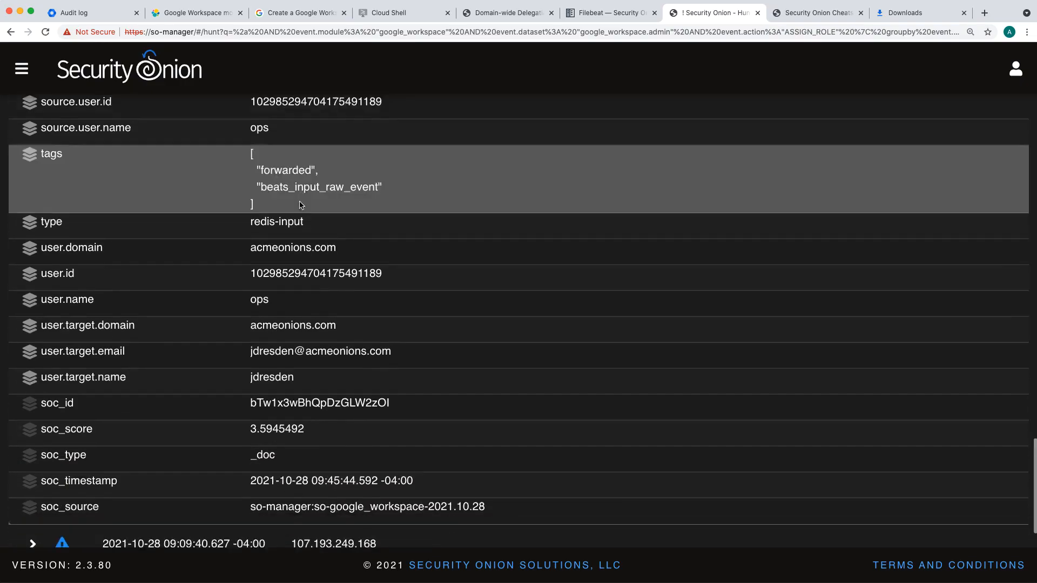
pyautogui.scroll(20, 300, 202)
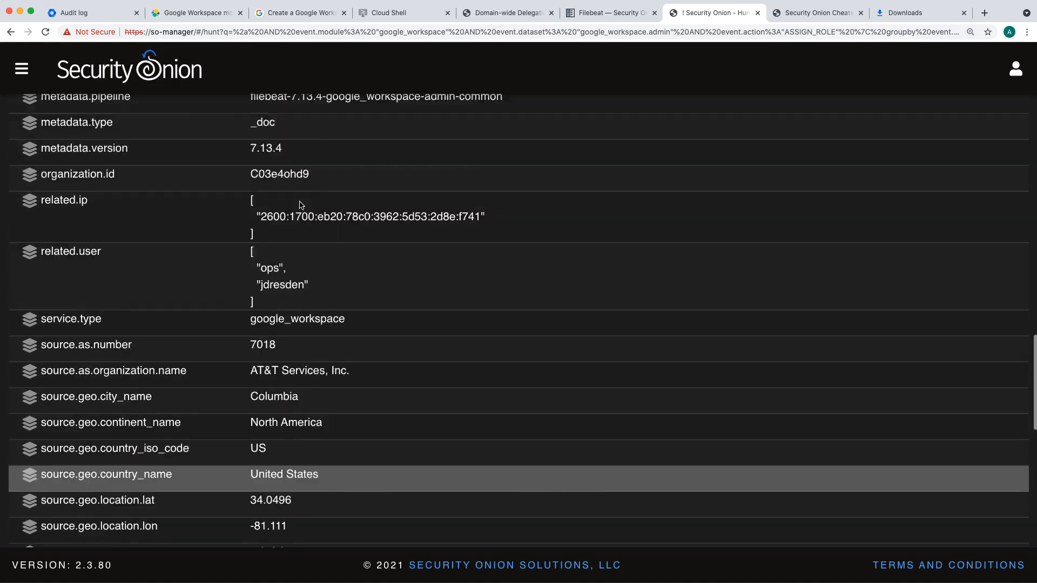
pyautogui.scroll(10, 301, 205)
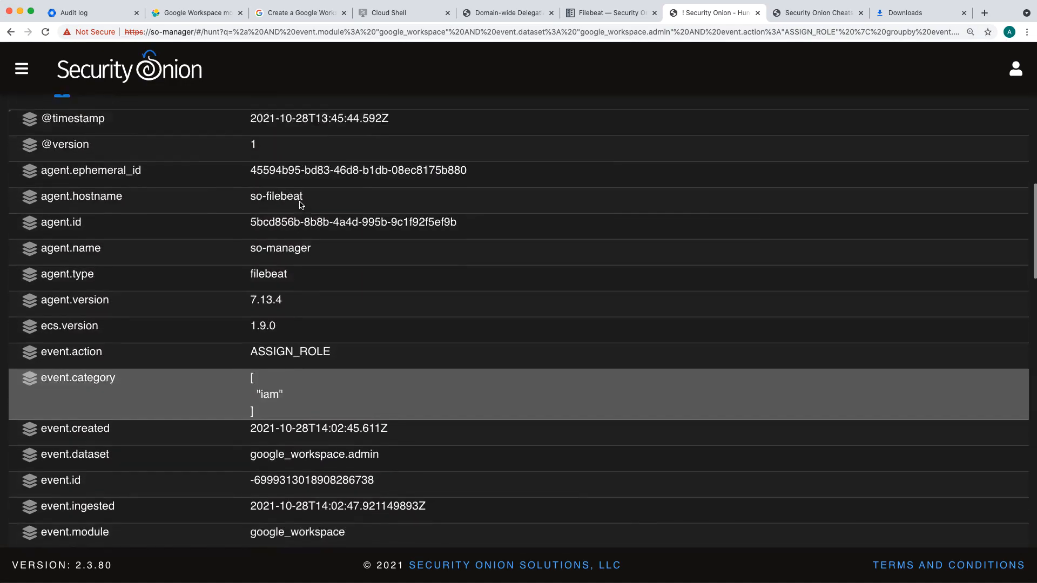
pyautogui.click(31, 241)
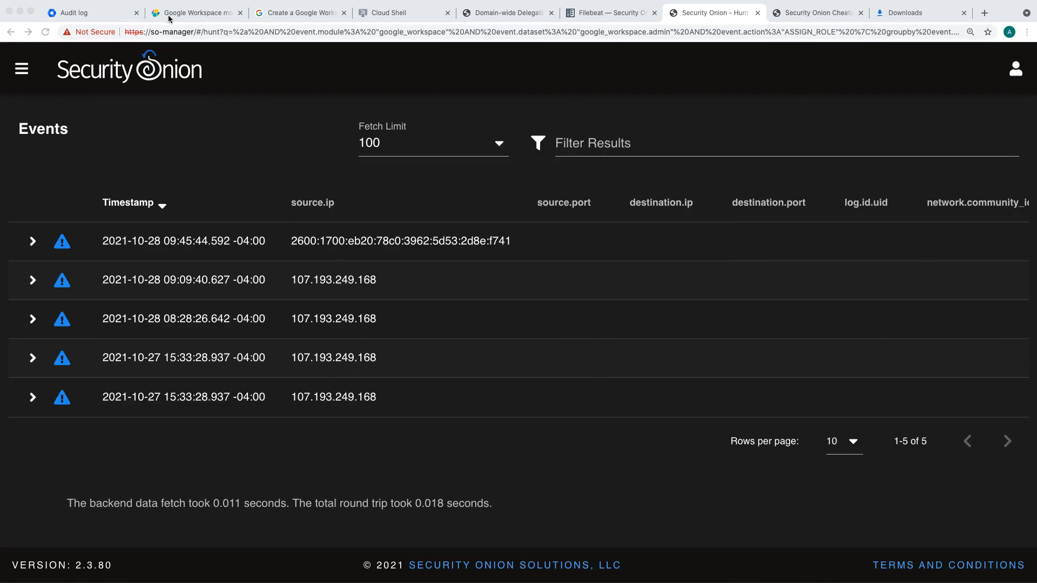
# Step: Switch to the Google Admin console and open the role-assigned user's page from the Users directory
pyautogui.click(75, 12)
pyautogui.scroll(2, 103, 176)
pyautogui.scroll(3, 102, 175)
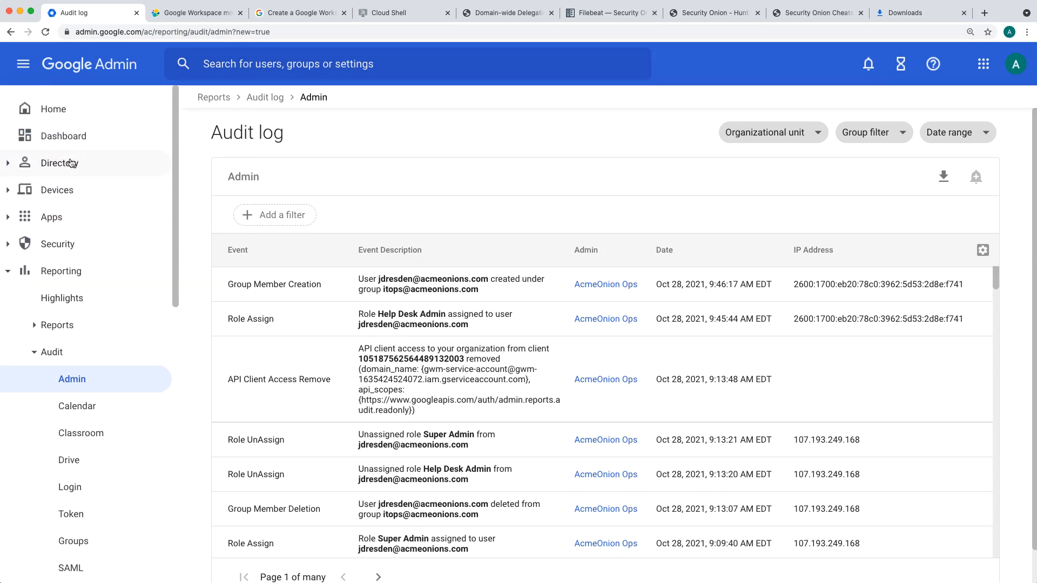
pyautogui.click(70, 163)
pyautogui.click(75, 193)
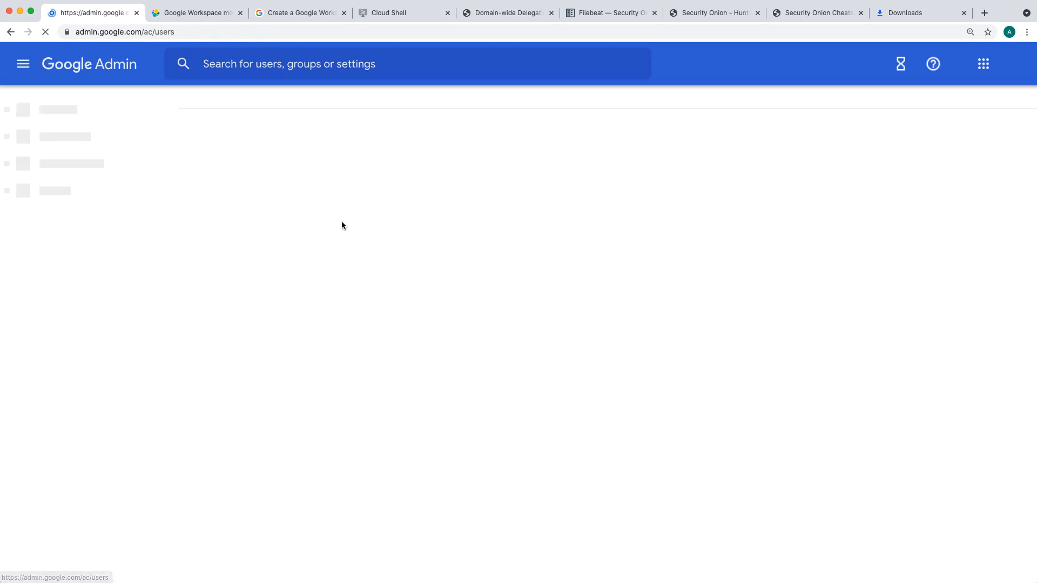
pyautogui.click(335, 283)
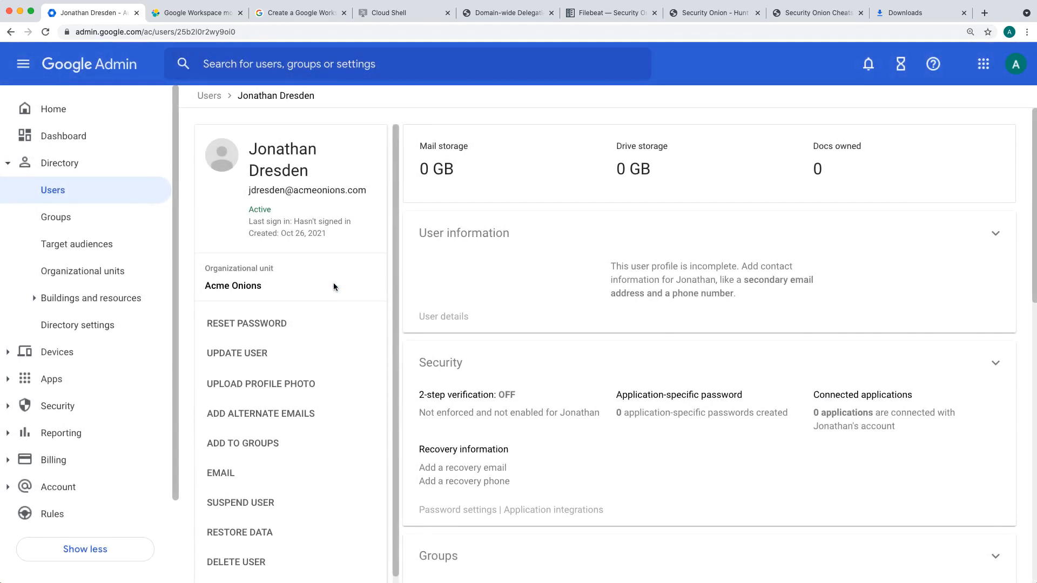
# Step: Review the user's group memberships and return to the user's main page
pyautogui.scroll(-7, 475, 289)
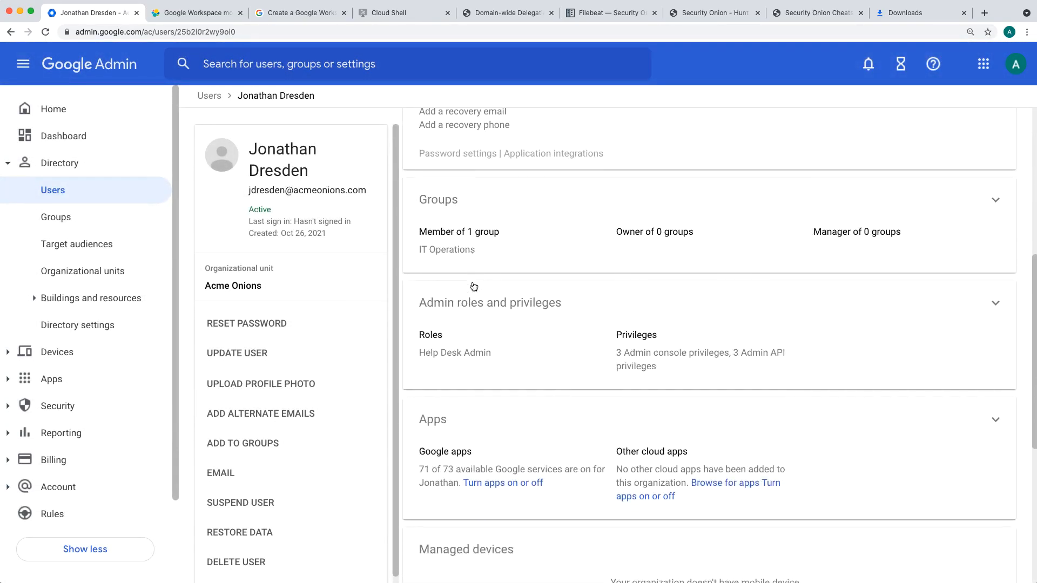
pyautogui.click(592, 225)
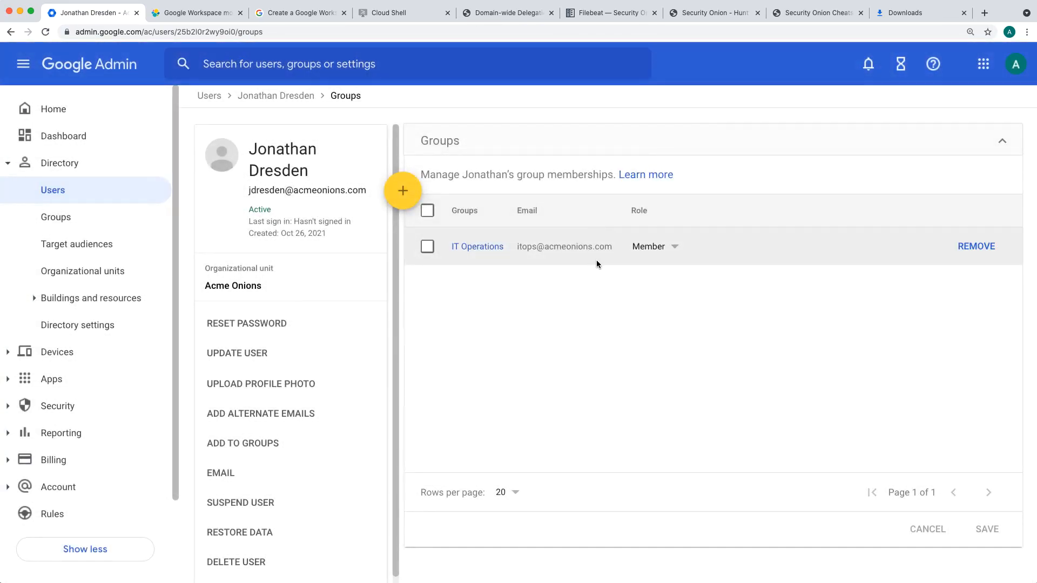
pyautogui.click(276, 97)
# Step: Assign the Super Admin role to the user under Admin roles and privileges and save the change
pyautogui.scroll(-5, 613, 276)
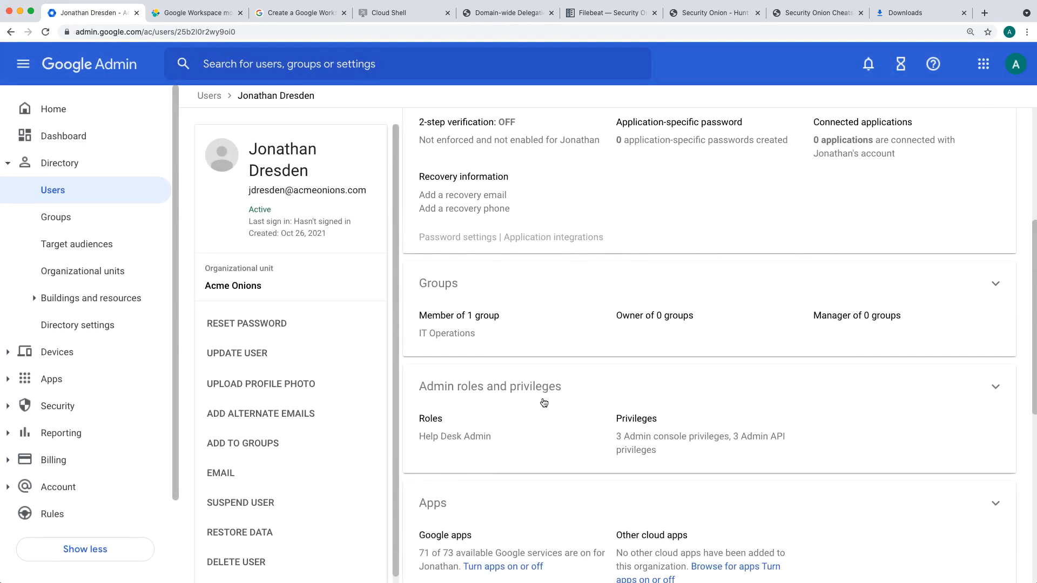
pyautogui.click(543, 397)
pyautogui.scroll(-3, 542, 401)
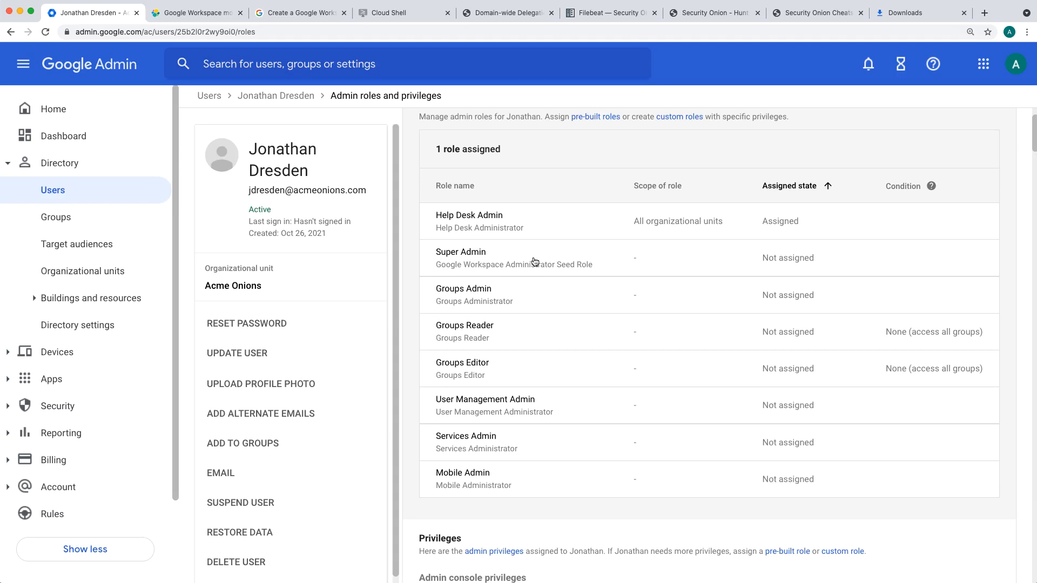
pyautogui.scroll(2, 535, 262)
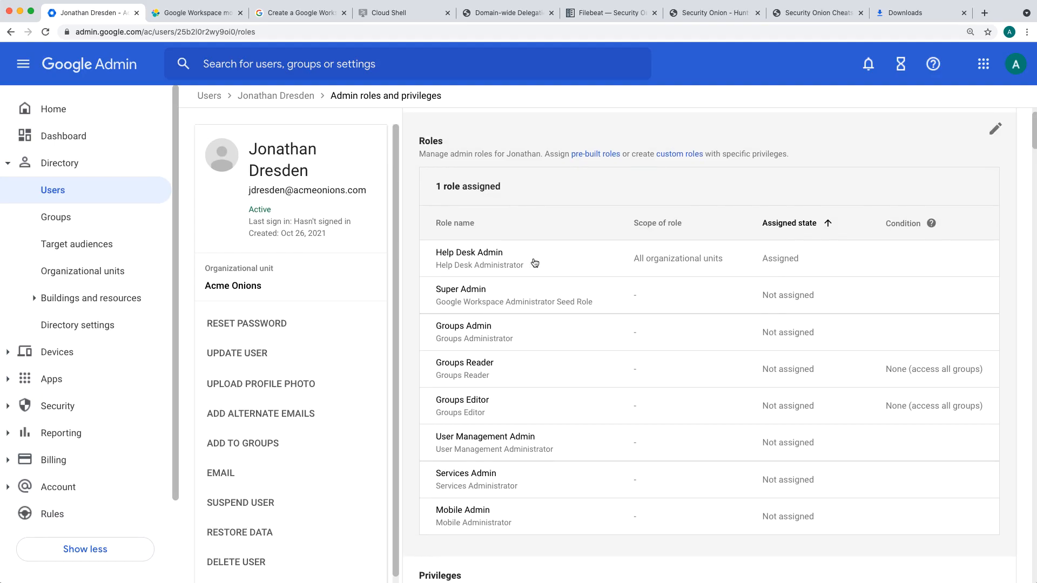
pyautogui.click(995, 130)
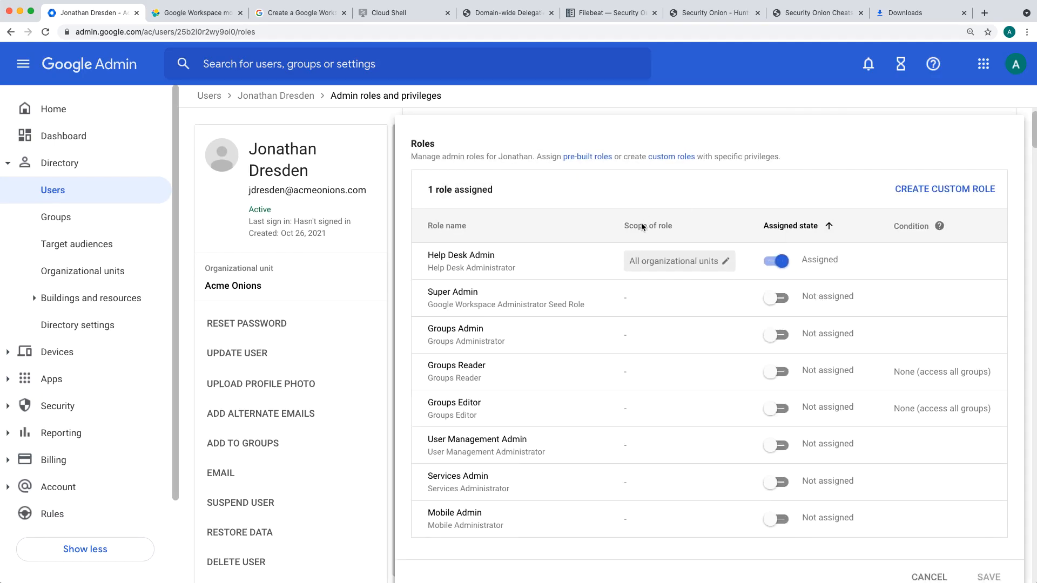
pyautogui.click(780, 298)
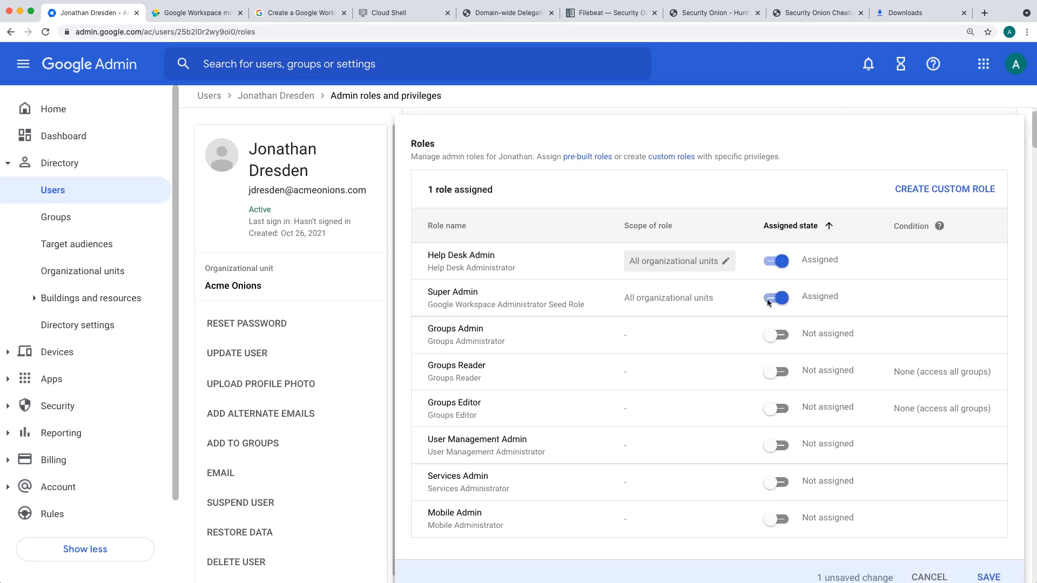
pyautogui.scroll(-2, 750, 299)
pyautogui.click(981, 495)
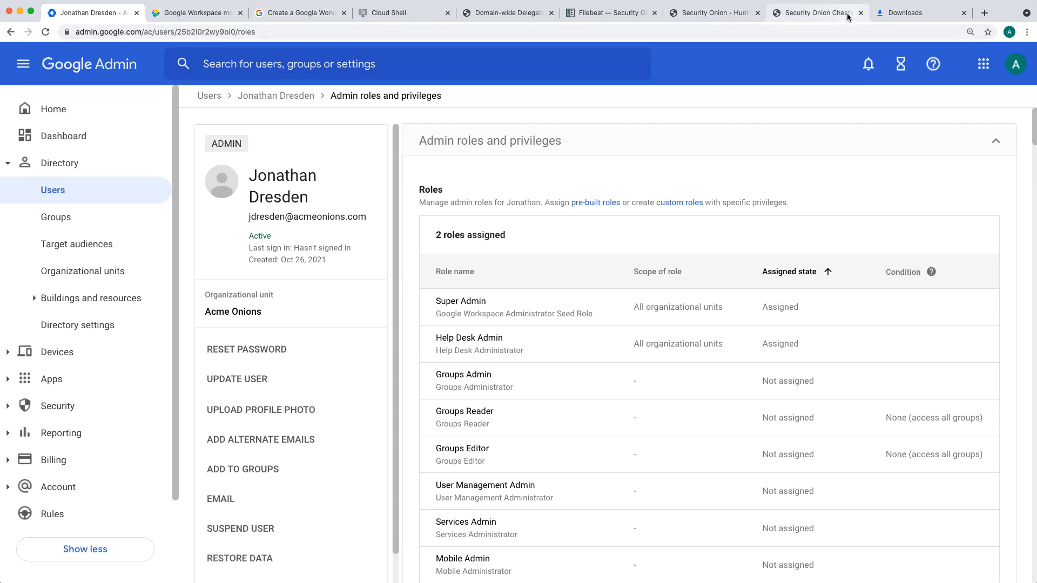
# Step: Return to Security Onion Hunt, expand the newest ASSIGN_ROLE event and examine its google_workspace.admin.role.name field and value
pyautogui.click(712, 14)
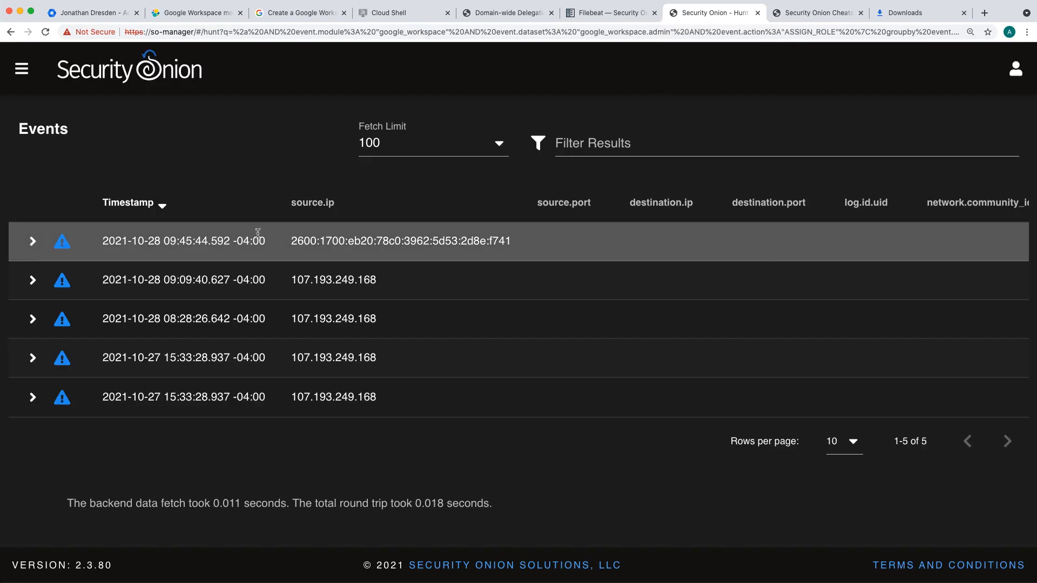
pyautogui.click(32, 241)
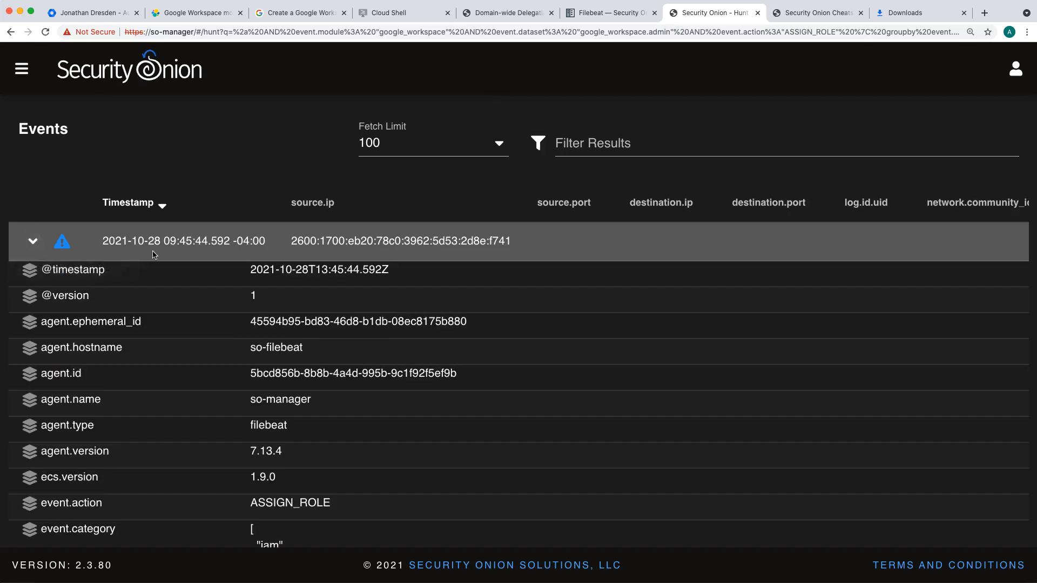
pyautogui.scroll(-5, 154, 255)
pyautogui.scroll(-5, 154, 255)
pyautogui.scroll(-1, 158, 255)
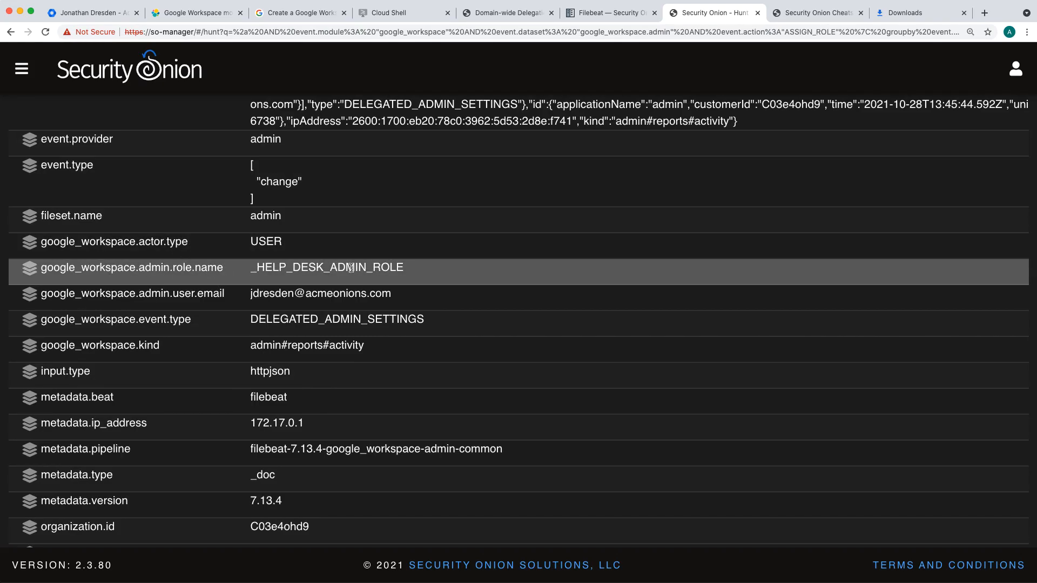
pyautogui.moveTo(174, 267); pyautogui.dragTo(230, 273)
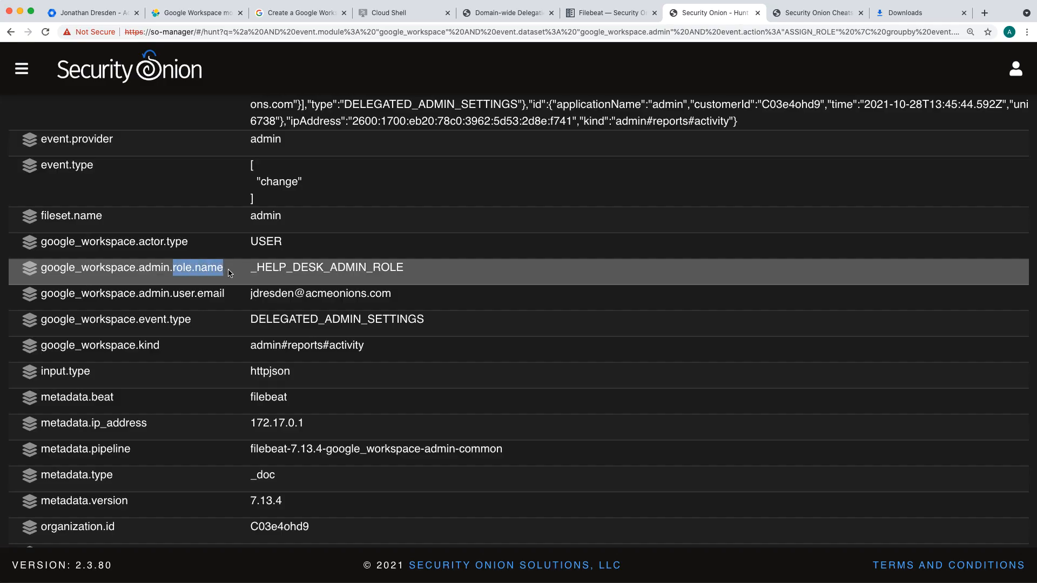
pyautogui.click(296, 267)
pyautogui.scroll(1, 281, 276)
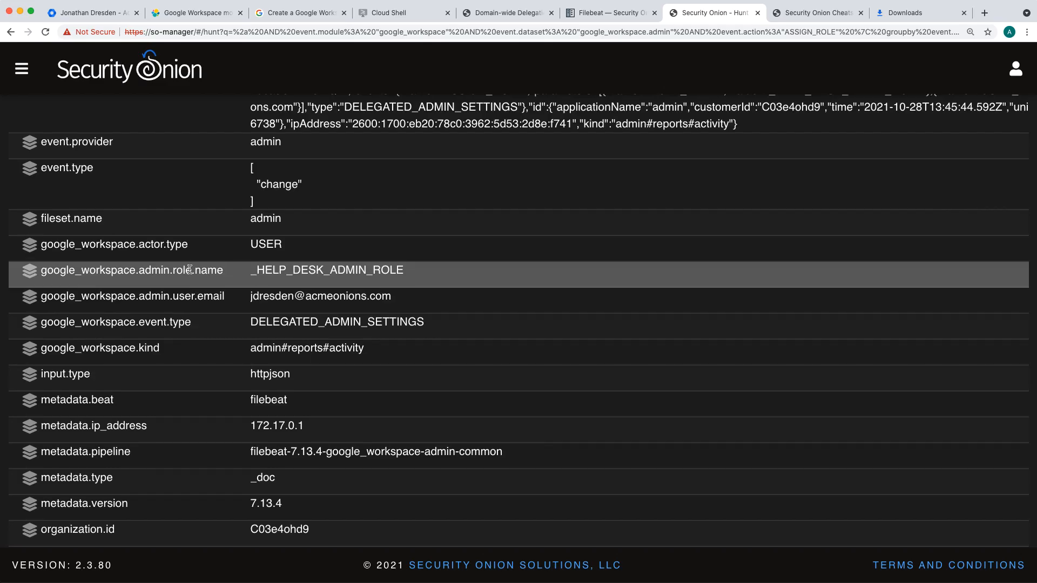
pyautogui.moveTo(331, 270); pyautogui.dragTo(367, 270)
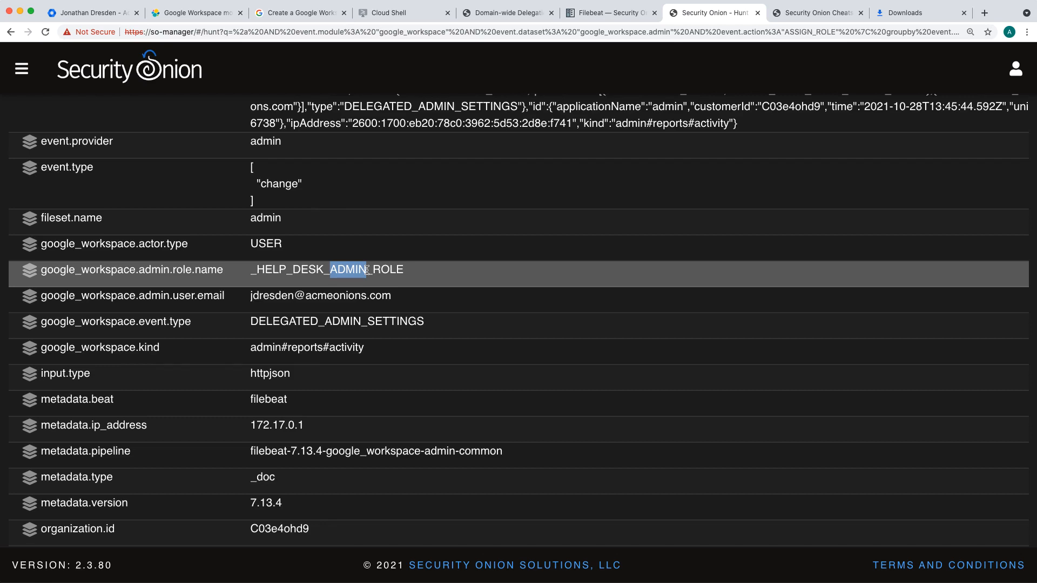
pyautogui.click(367, 270)
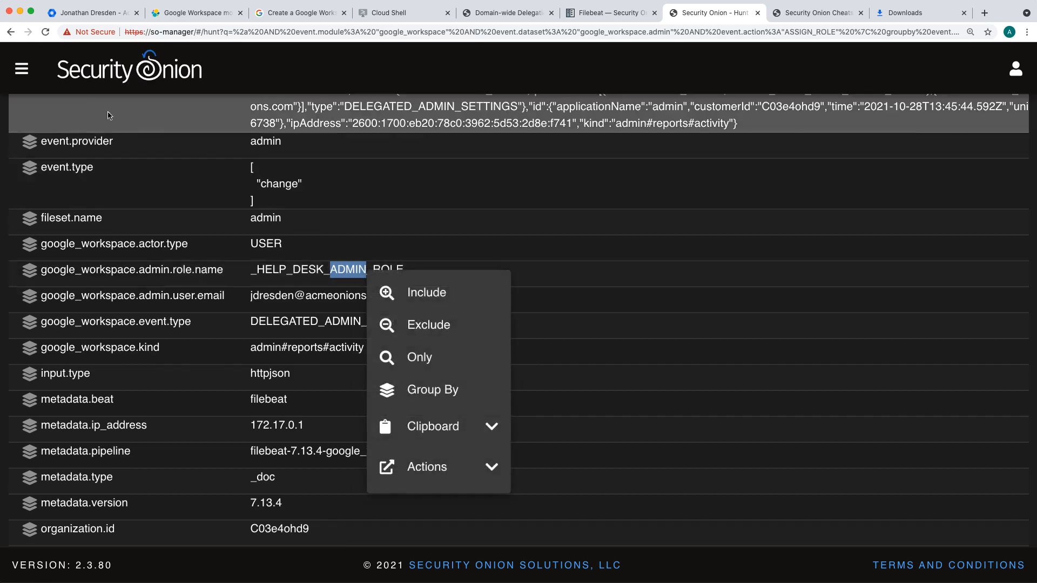
# Step: Open Security Onion's Playbook tool, look over the listed draft plays and open the editor for creating a new play
pyautogui.click(22, 69)
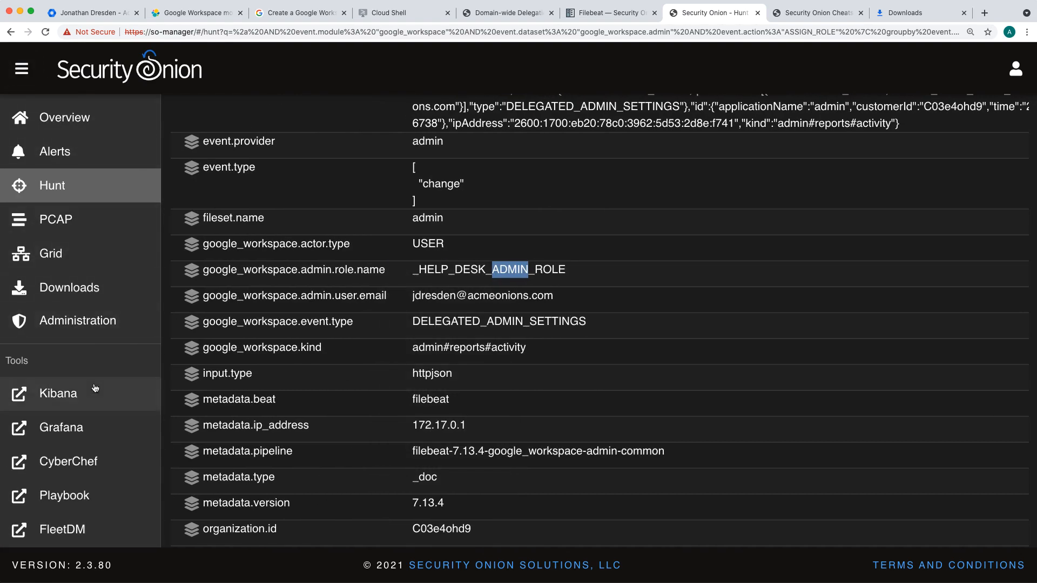
pyautogui.click(81, 495)
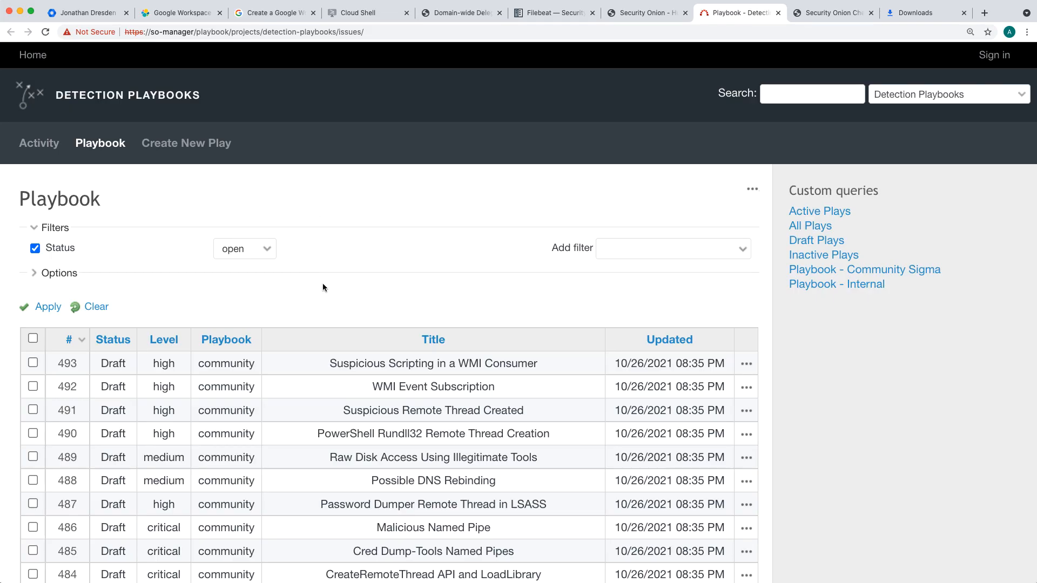
pyautogui.scroll(-2, 322, 286)
pyautogui.scroll(-2, 199, 267)
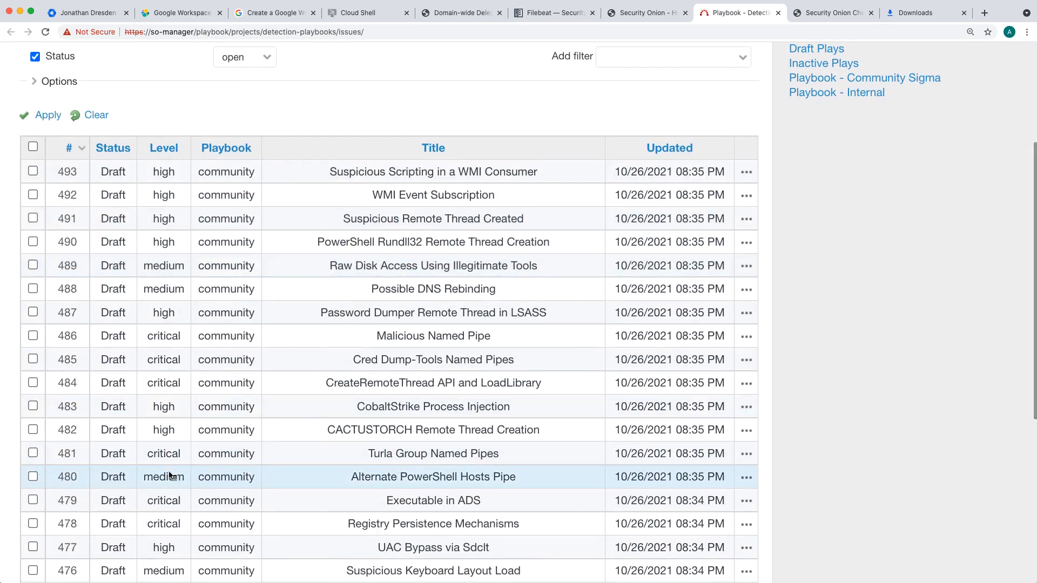
pyautogui.scroll(-1, 176, 343)
pyautogui.scroll(2, 173, 232)
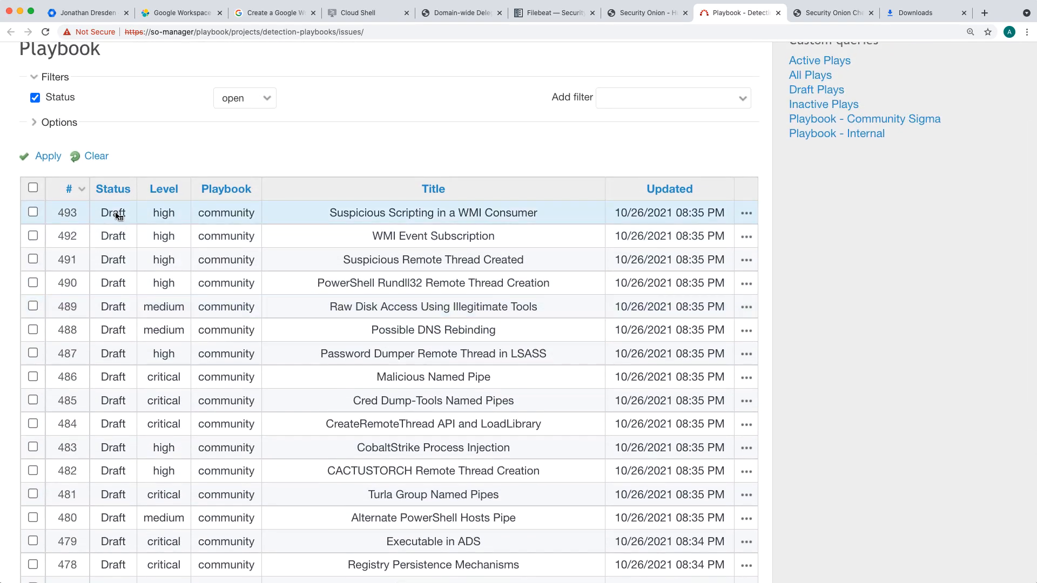
pyautogui.scroll(4, 116, 215)
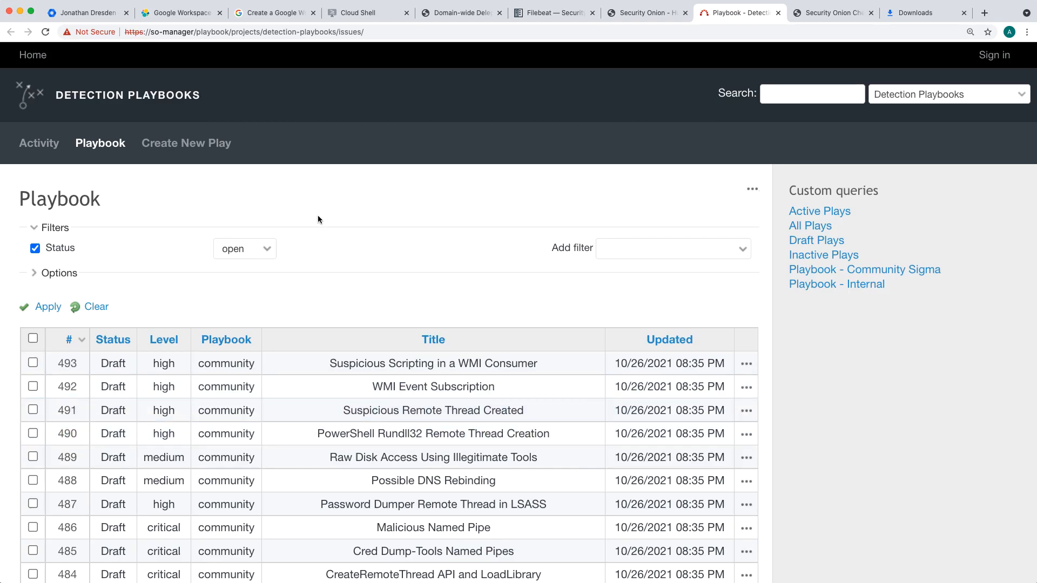
pyautogui.click(217, 144)
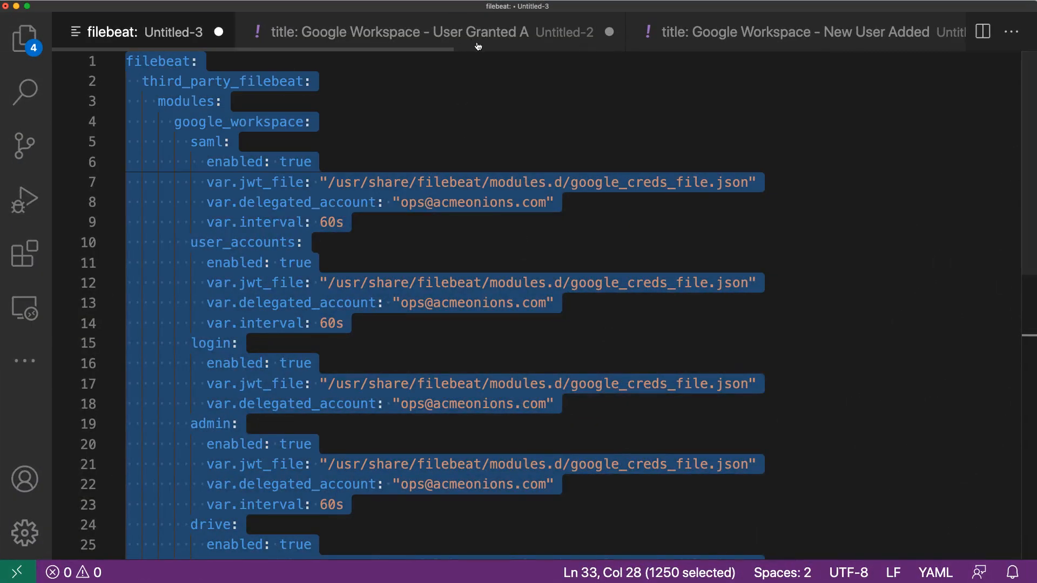
# Step: Switch to Visual Studio Code and bring up the unsaved Sigma rule "Google Workspace - User Granted Admin Role"
pyautogui.click(731, 36)
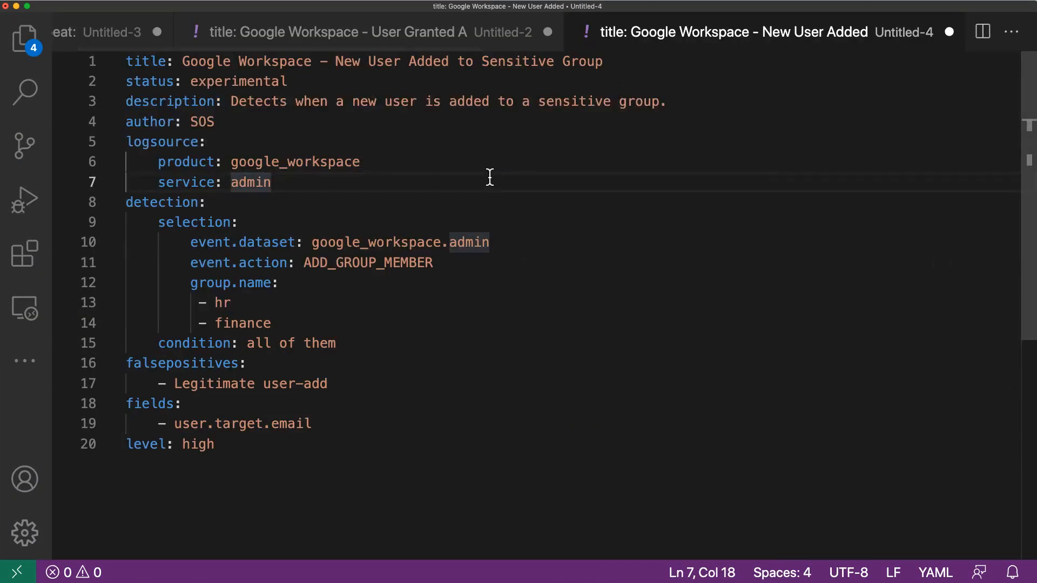
pyautogui.press('super+alt+Left')
pyautogui.click(416, 194)
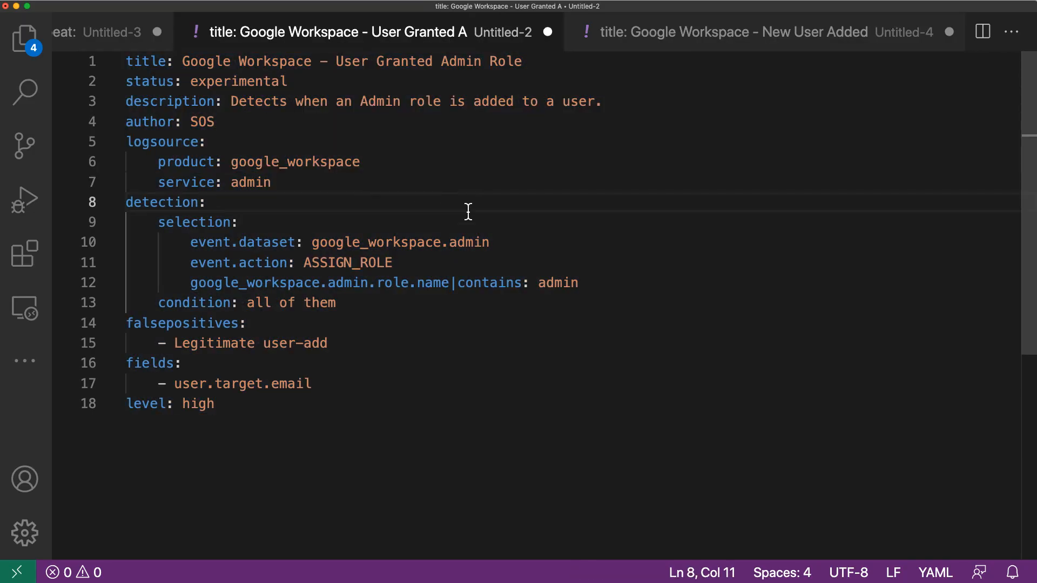
pyautogui.click(299, 409)
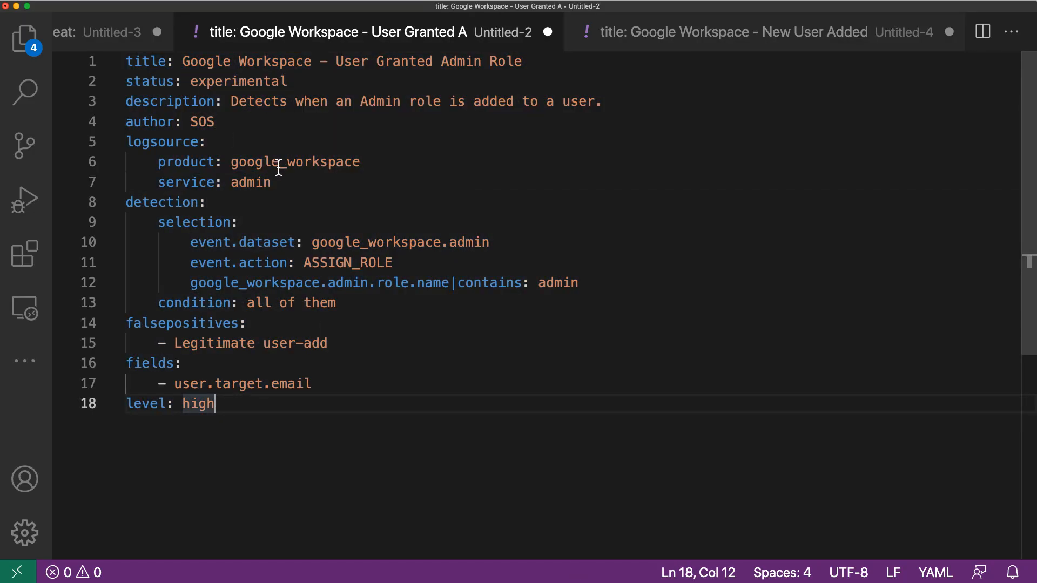
# Step: Examine the rule's title, status, description, author and logsource entries
pyautogui.click(158, 61)
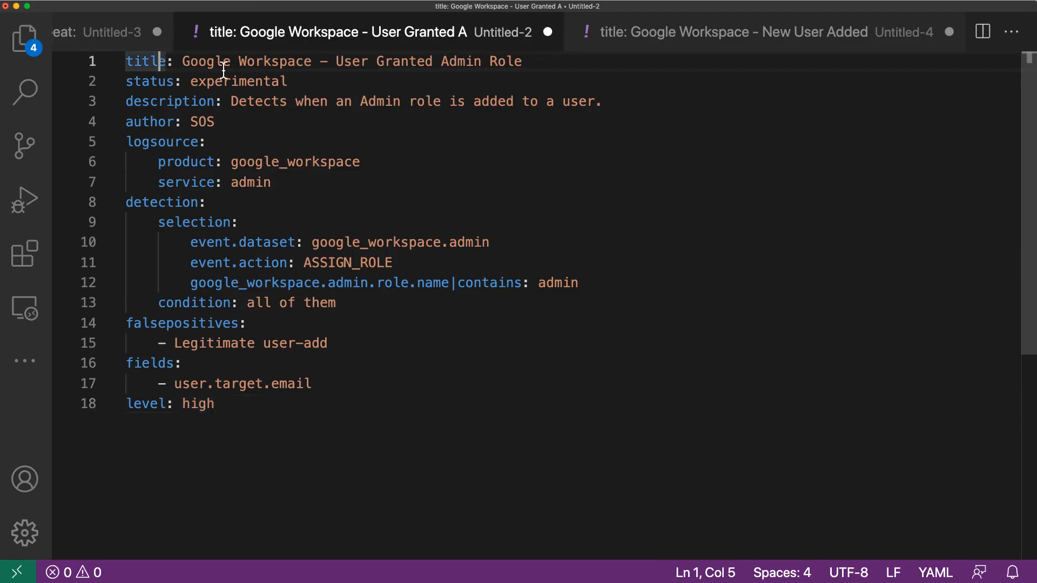
pyautogui.click(231, 61)
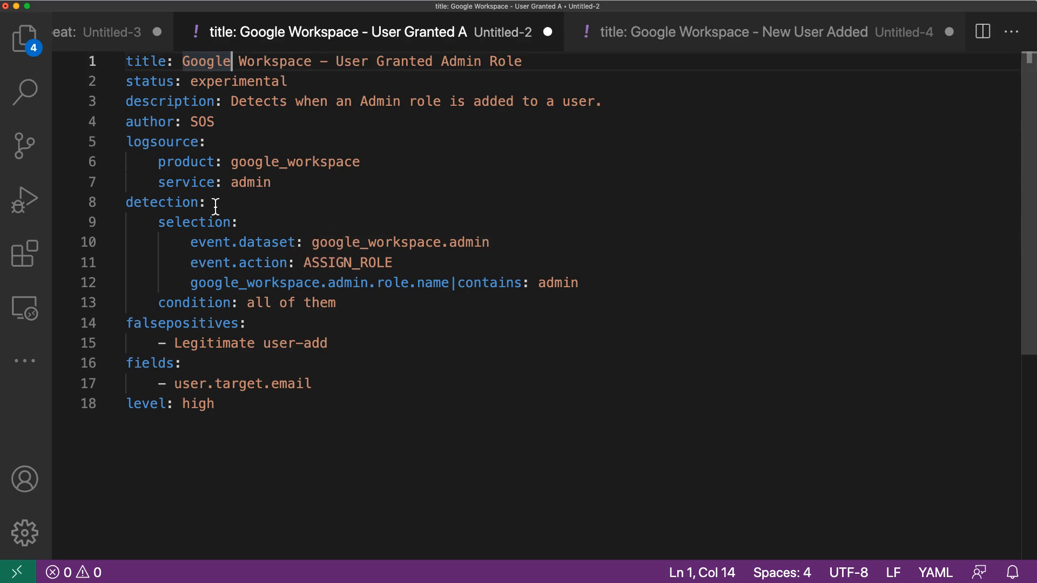
pyautogui.click(284, 206)
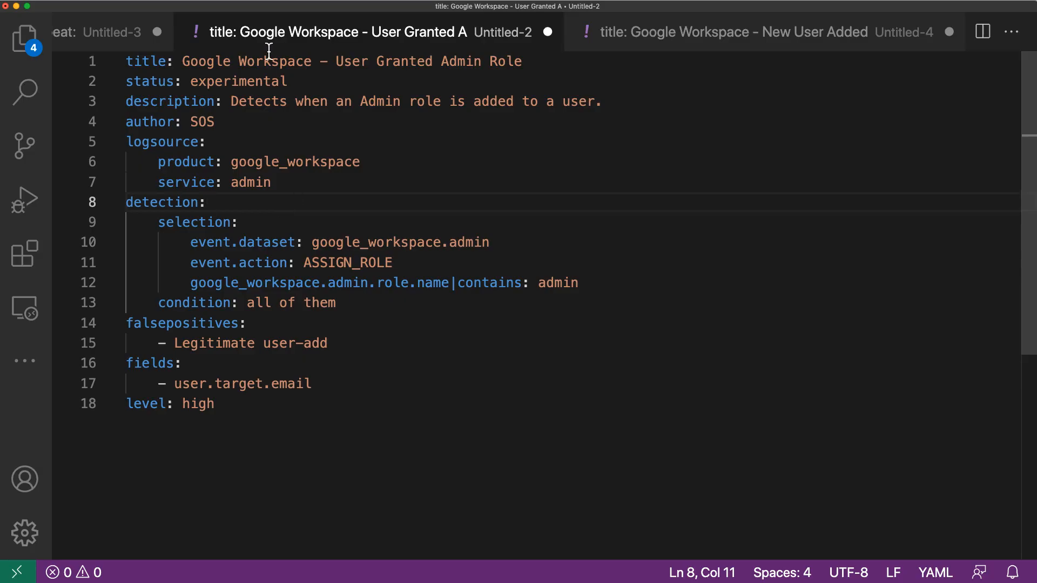
pyautogui.click(245, 62)
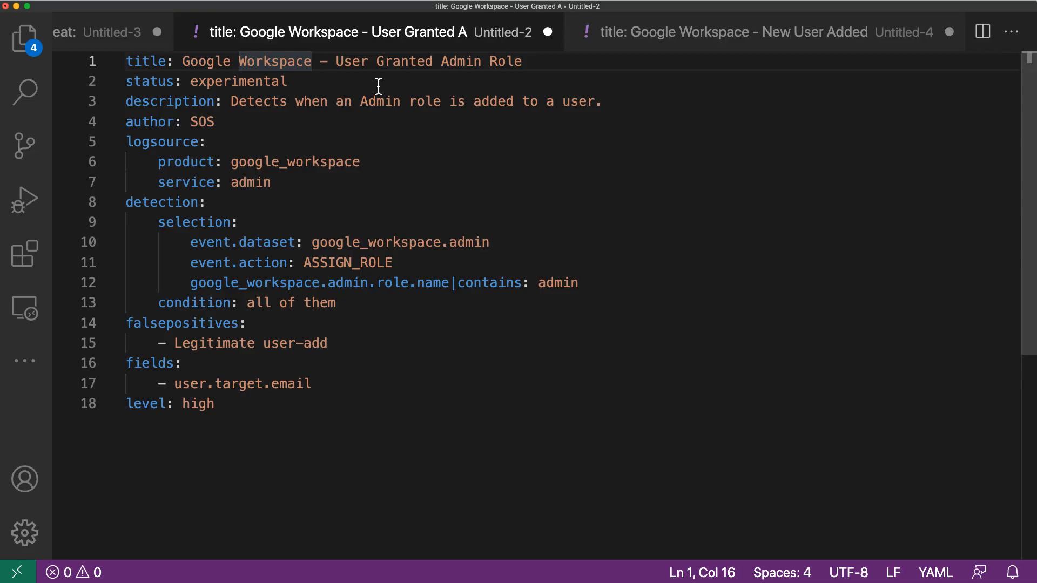
pyautogui.click(233, 82)
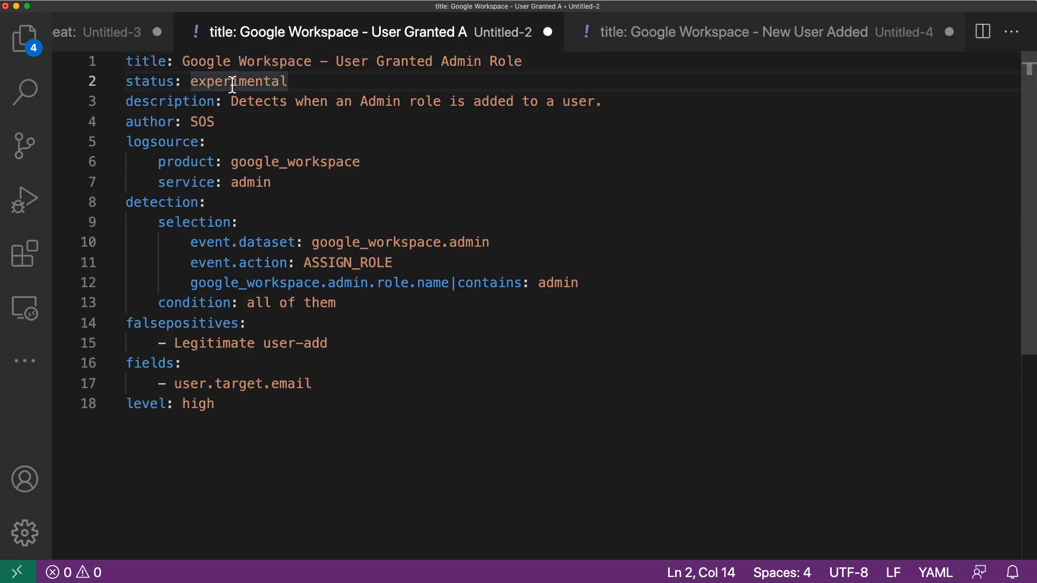
pyautogui.click(280, 101)
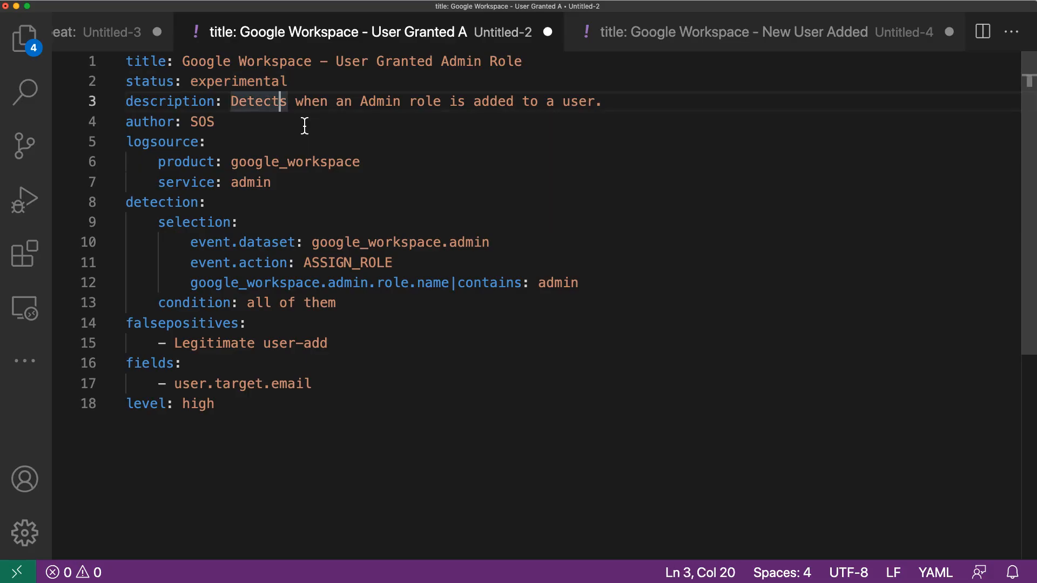
pyautogui.click(241, 122)
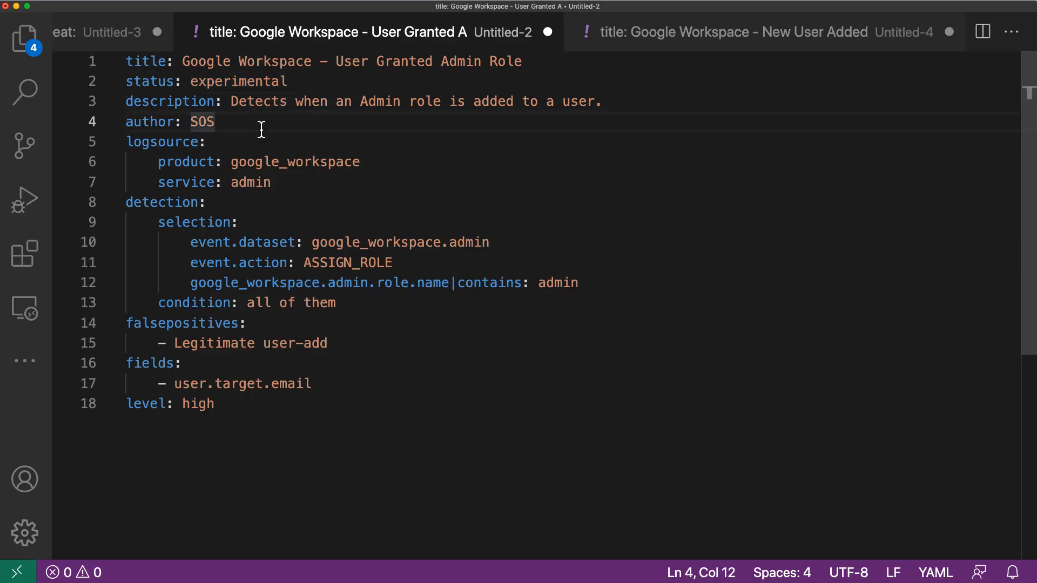
pyautogui.moveTo(271, 182); pyautogui.dragTo(104, 142)
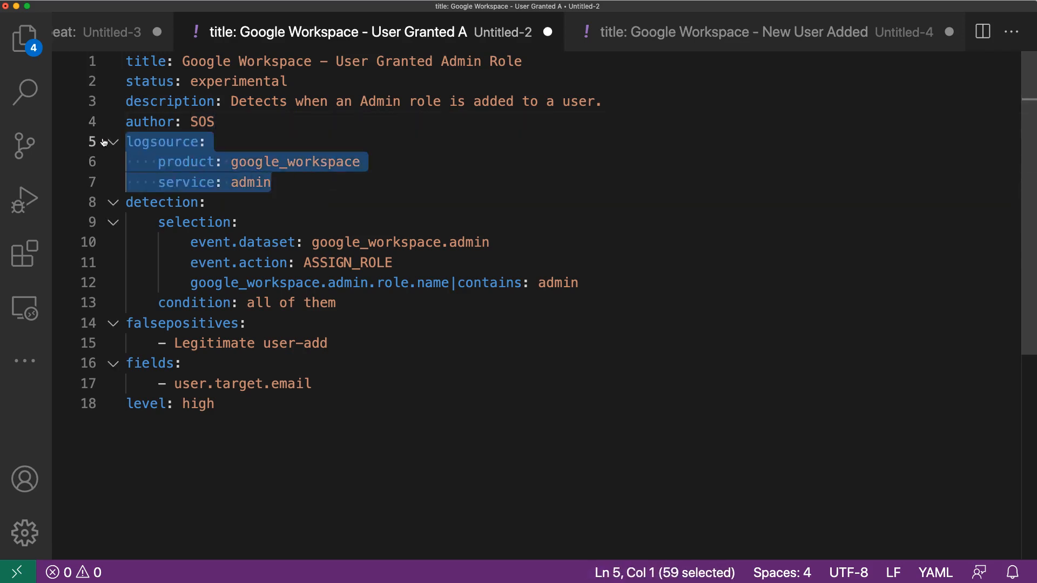
# Step: Examine the rule's detection section, including event.dataset, event.action and the role name contains condition, and its severity level
pyautogui.click(345, 264)
pyautogui.moveTo(356, 303); pyautogui.dragTo(114, 204)
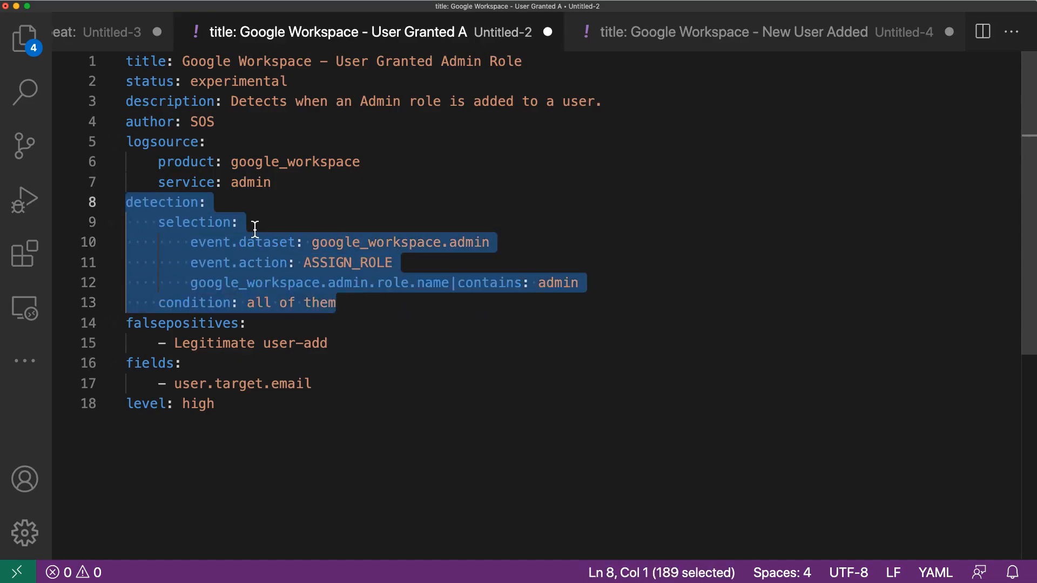
pyautogui.click(285, 246)
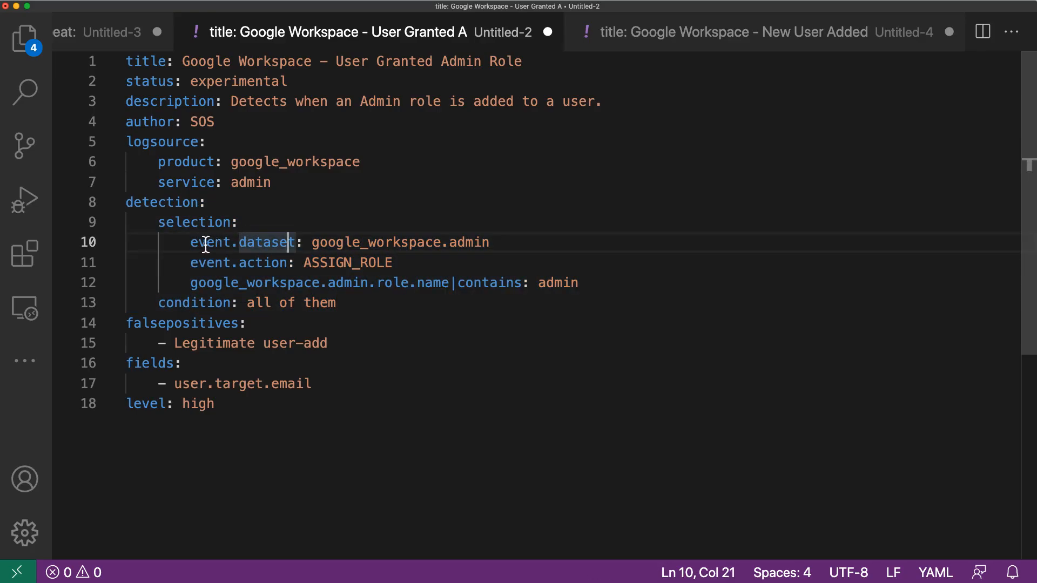
pyautogui.moveTo(189, 242); pyautogui.dragTo(489, 242)
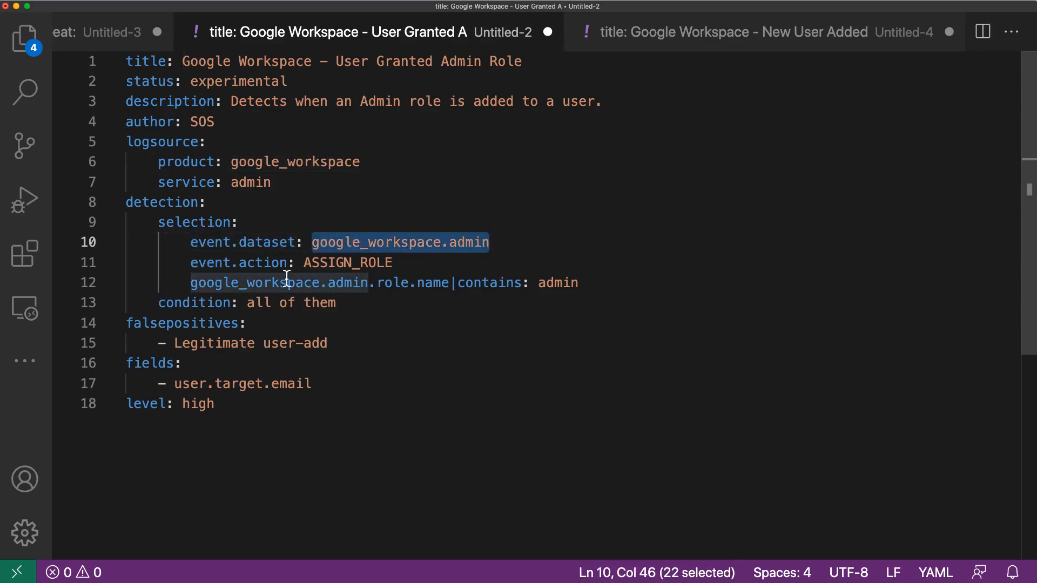
pyautogui.moveTo(190, 262); pyautogui.dragTo(394, 266)
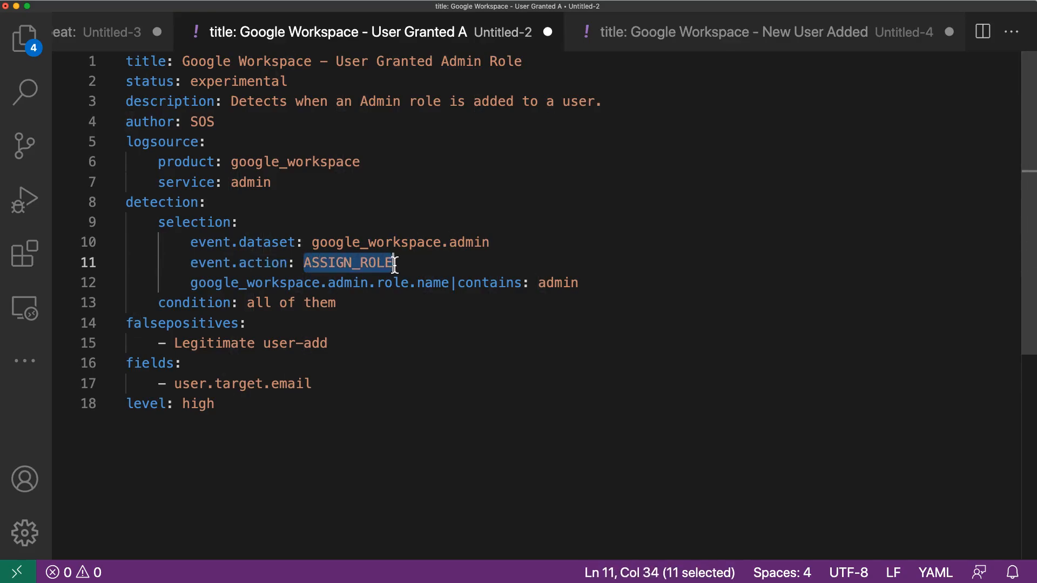
pyautogui.moveTo(190, 284); pyautogui.dragTo(446, 290)
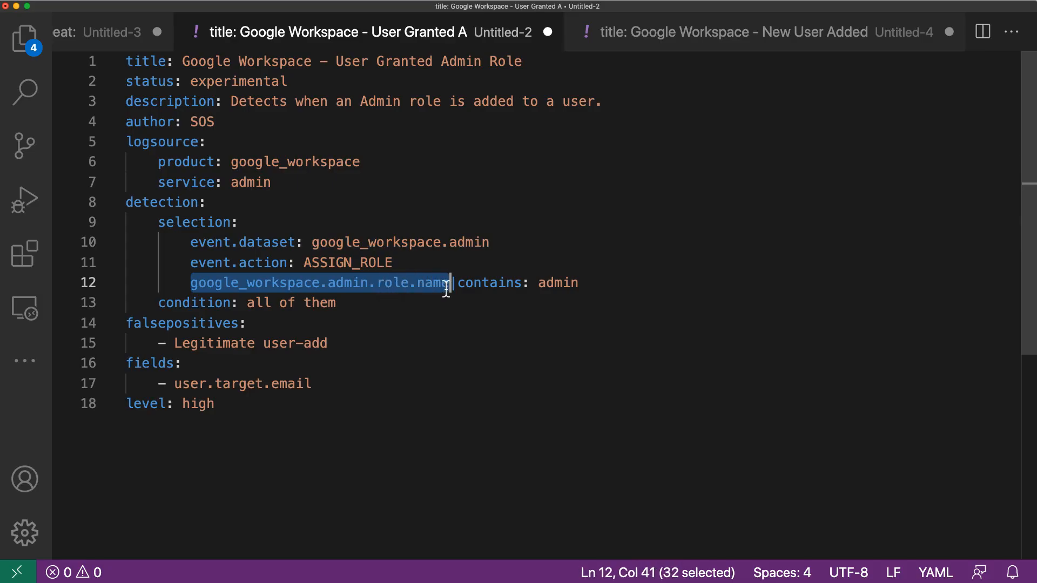
pyautogui.doubleClick(488, 283)
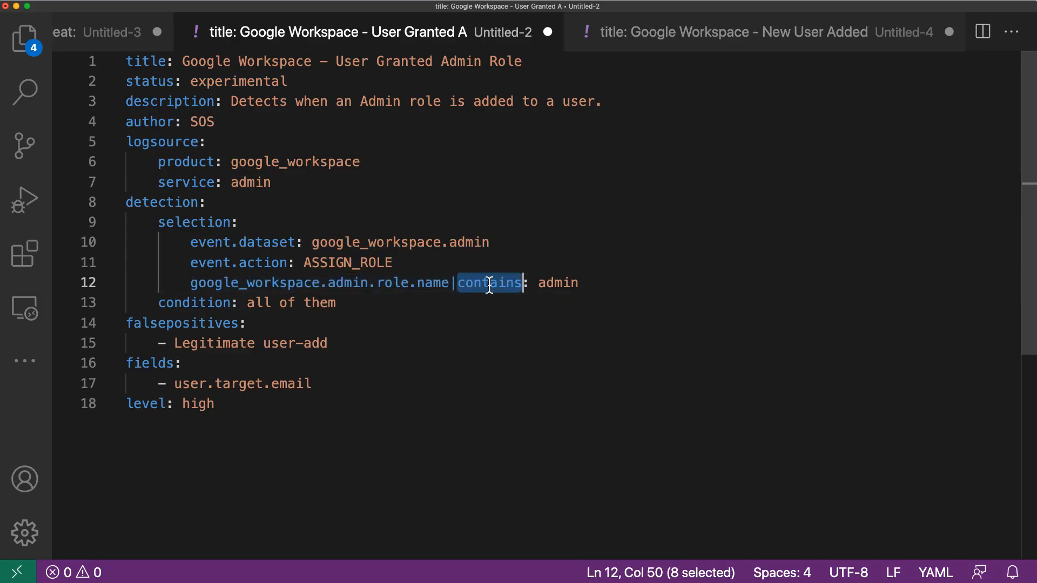
pyautogui.doubleClick(558, 283)
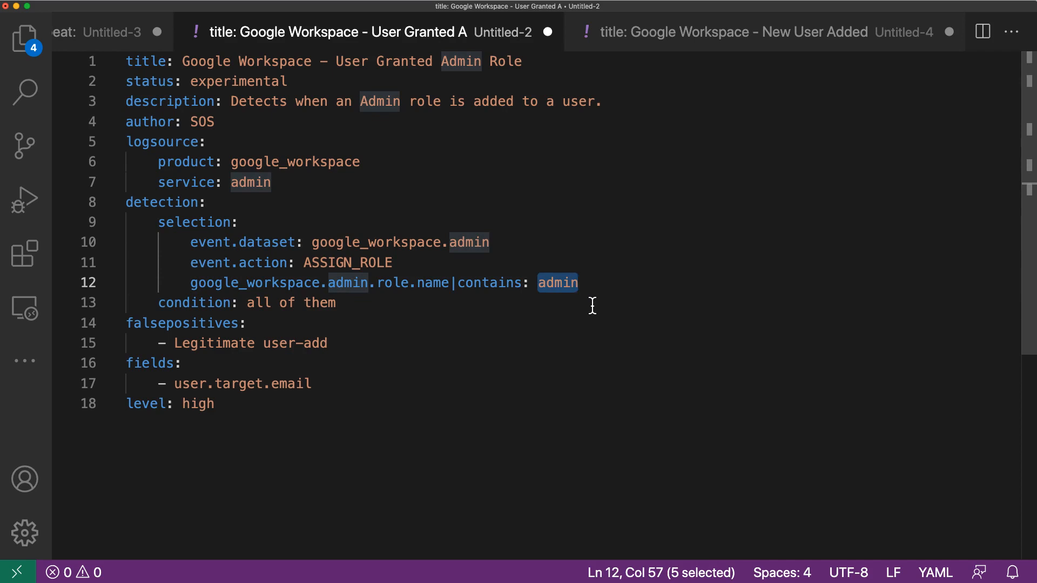
pyautogui.click(477, 298)
pyautogui.moveTo(629, 280); pyautogui.dragTo(90, 202)
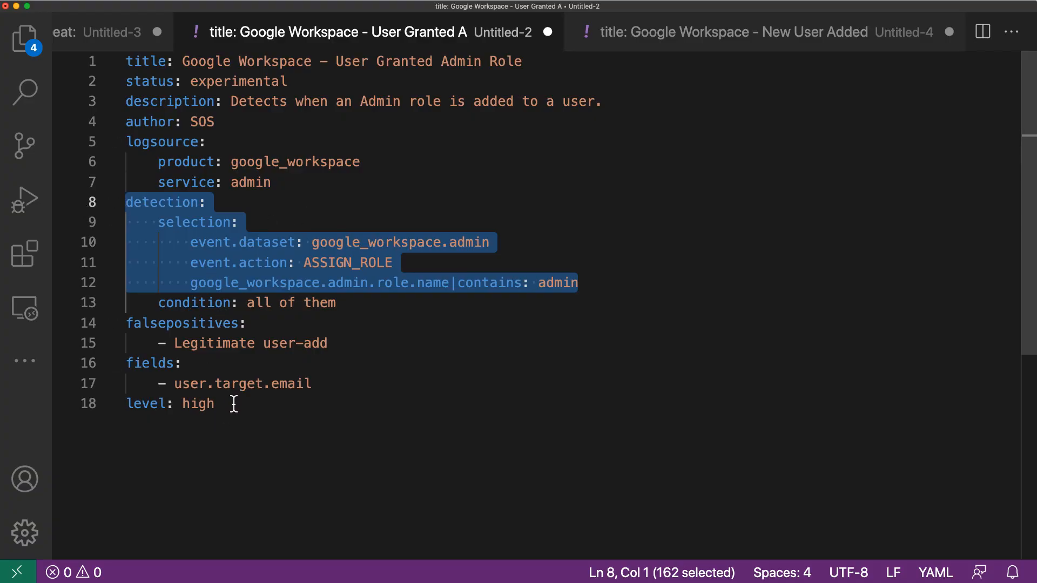
pyautogui.moveTo(235, 404); pyautogui.dragTo(129, 404)
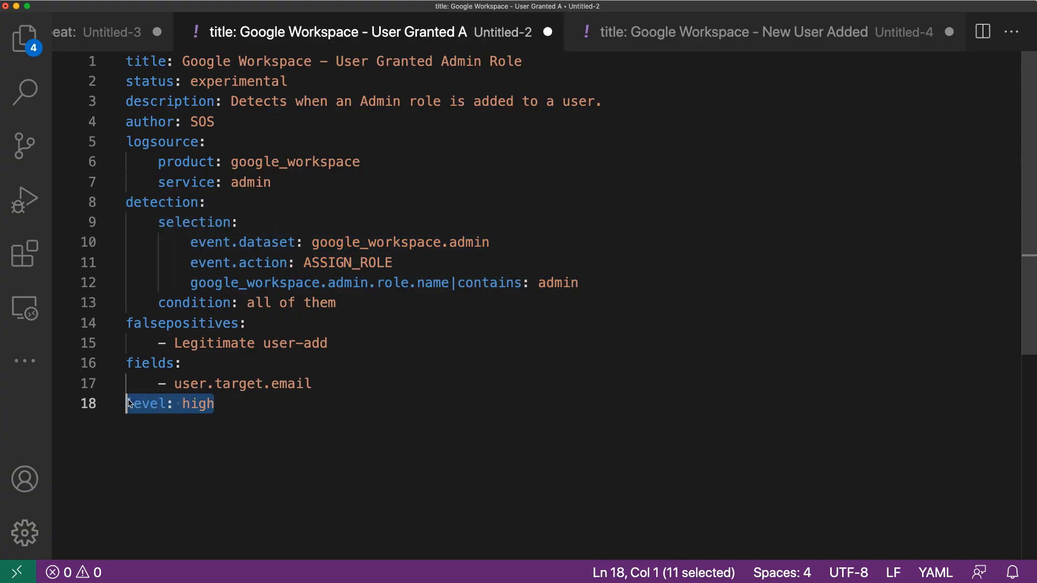
pyautogui.click(264, 405)
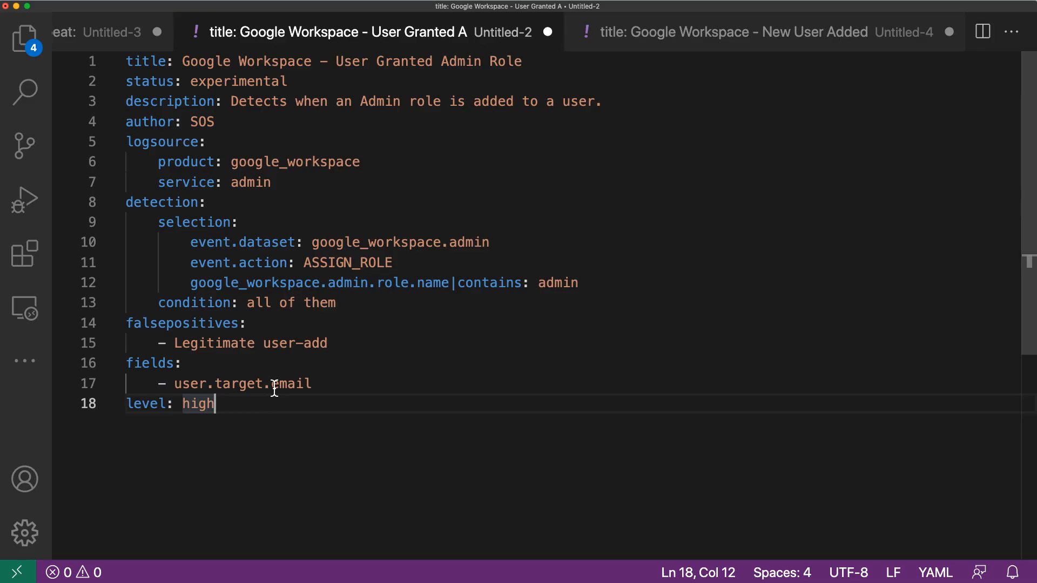
# Step: Copy the complete User Granted Admin Role rule into the Sigma editor on the browser's Create New Play page
pyautogui.press('super+a')
pyautogui.press('super+c')
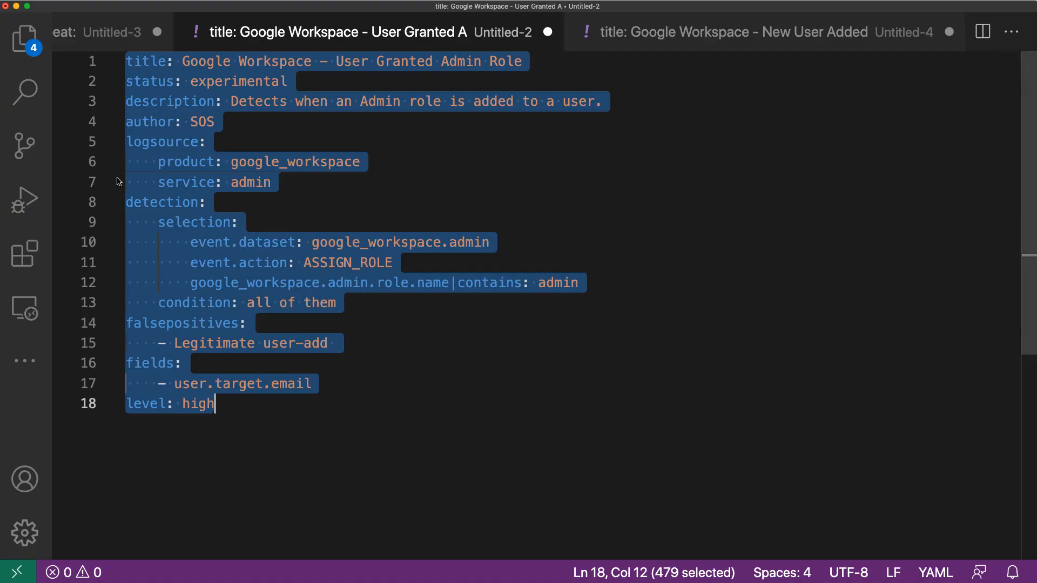
pyautogui.press('super+Tab')
pyautogui.scroll(-3, 529, 187)
pyautogui.click(291, 245)
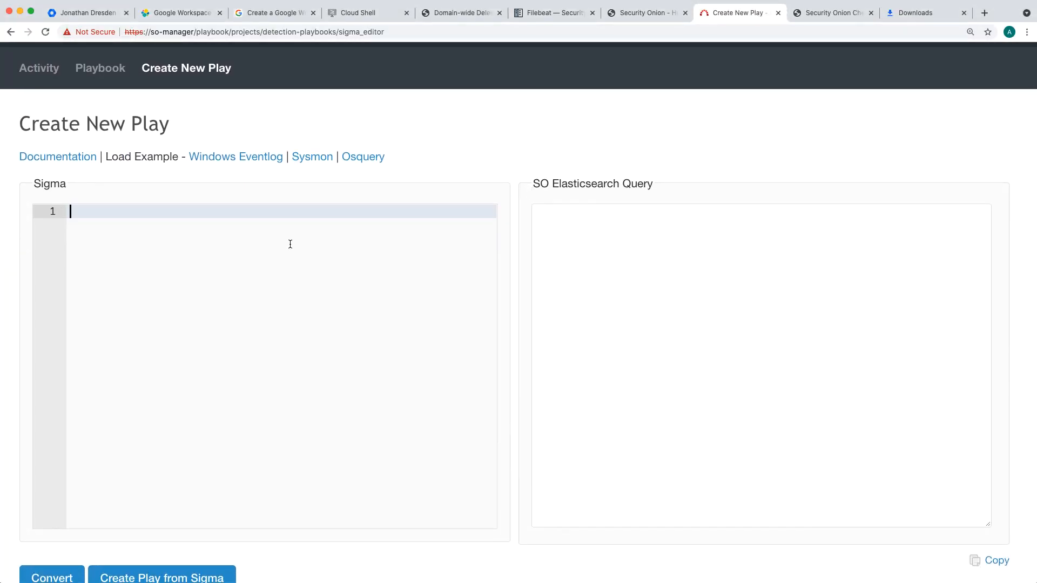
pyautogui.press('super+v')
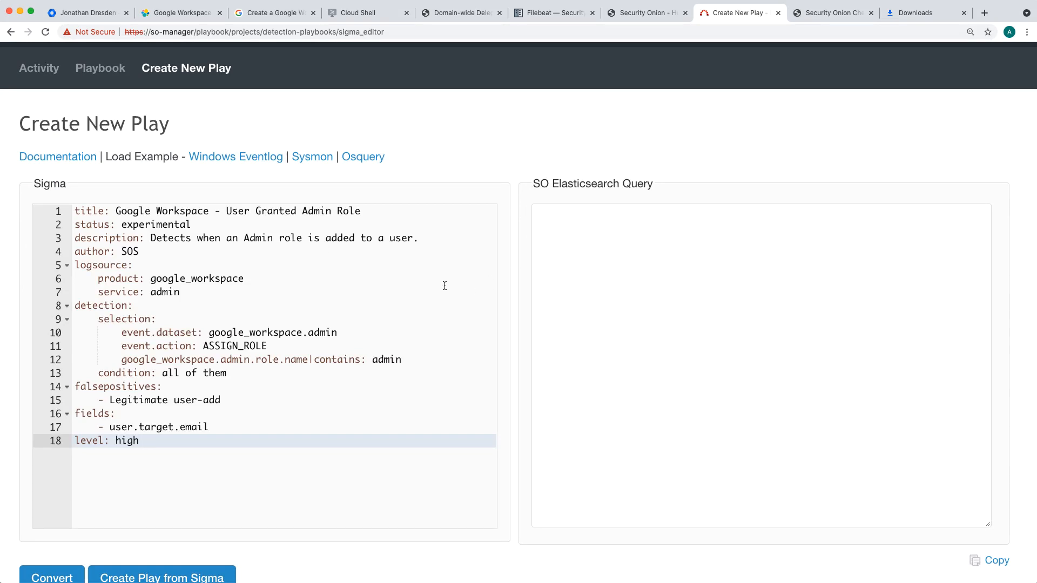
# Step: Convert the Sigma rule to an Elasticsearch query, run that query in Hunt in place of the existing one and check the total found
pyautogui.scroll(-1, 445, 286)
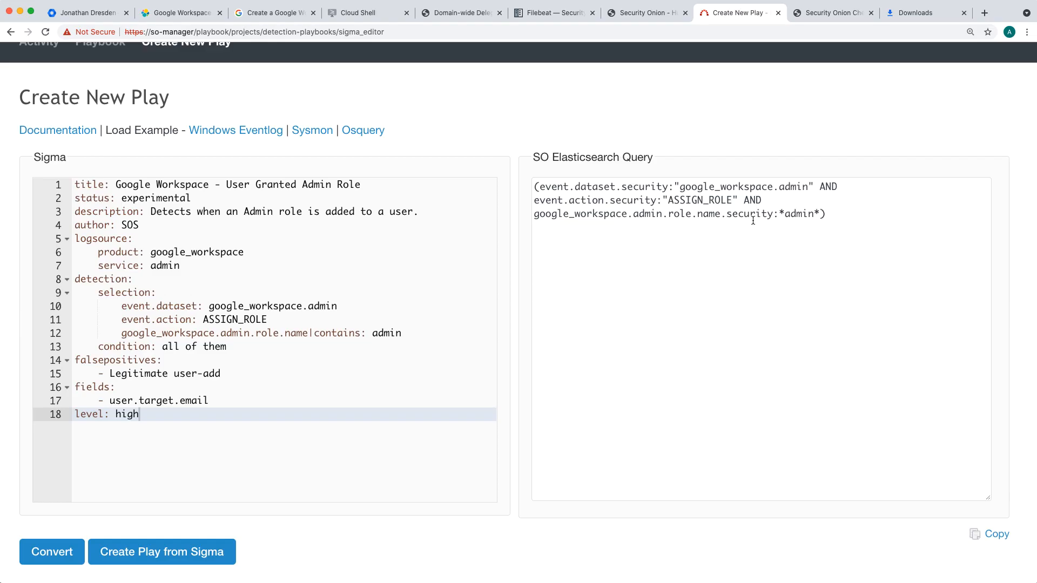
pyautogui.click(995, 534)
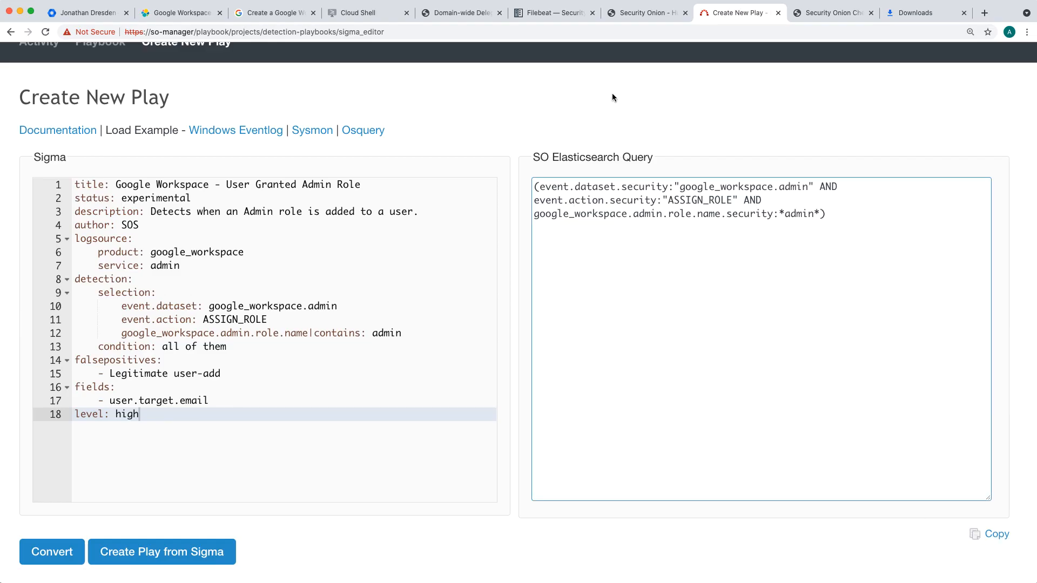
pyautogui.click(660, 16)
pyautogui.scroll(15, 378, 217)
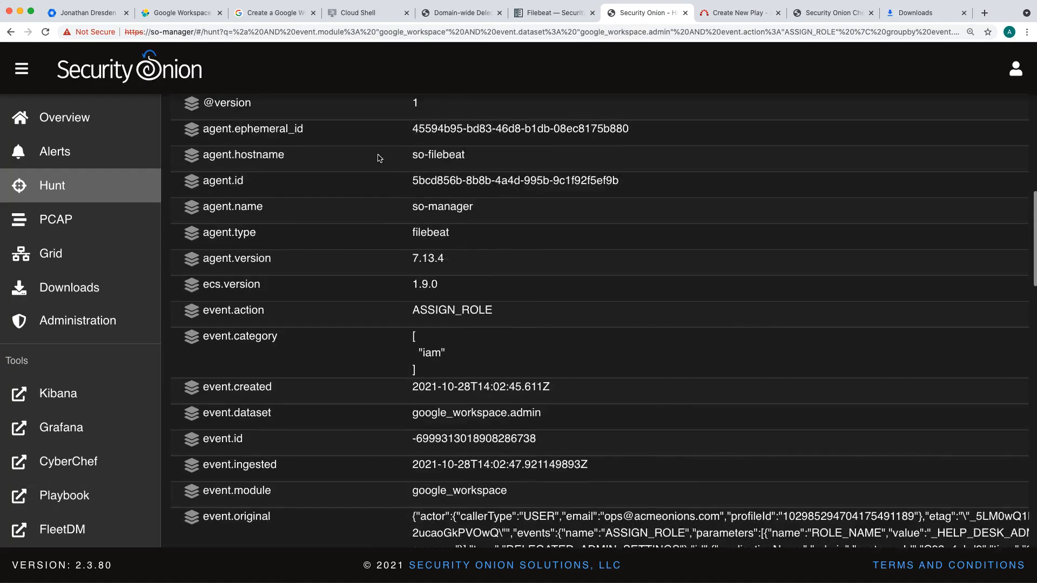
pyautogui.click(351, 208)
pyautogui.press('super+a')
pyautogui.write('(event.dataset.security:"google_workspace.admin" AND event.action.security:"ASSIGN_ROLE" AND google_workspace.admin.role.name.security:*admin*)')
pyautogui.press('Return')
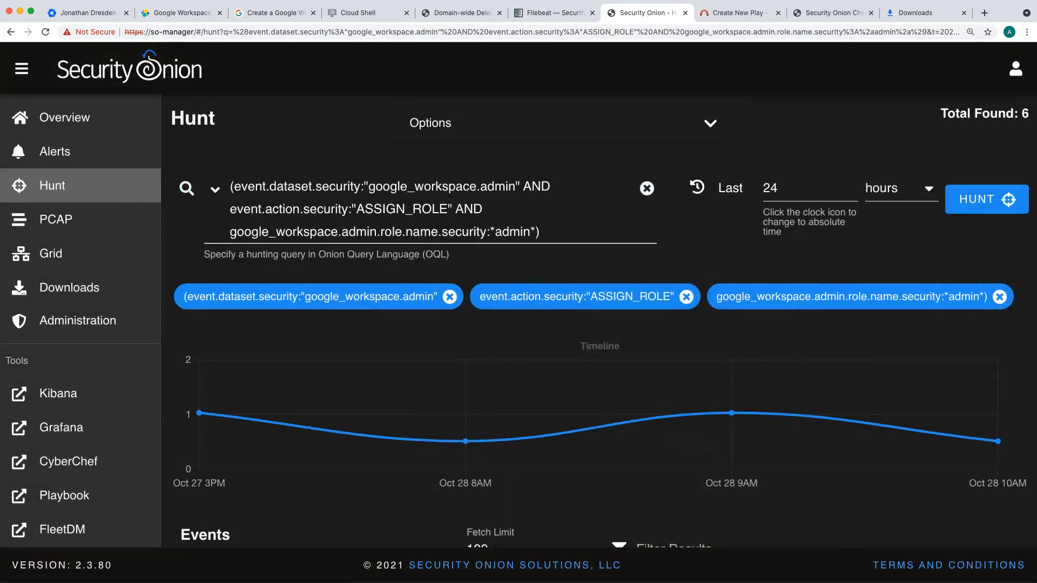
pyautogui.doubleClick(1027, 113)
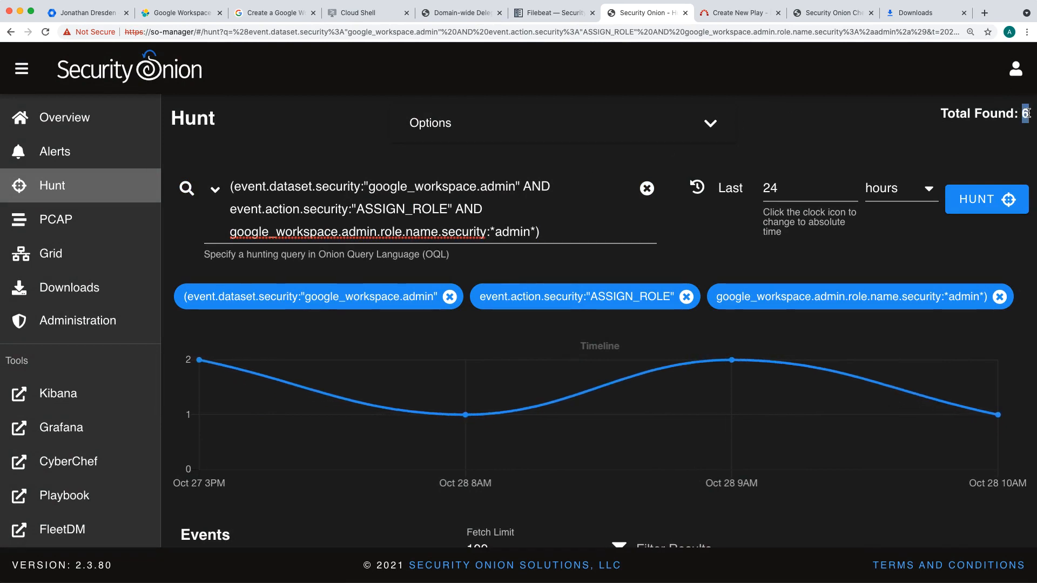
# Step: Expand the newest matching event in Hunt and examine its admin role name, affected user, event details and action fields
pyautogui.scroll(-6, 541, 168)
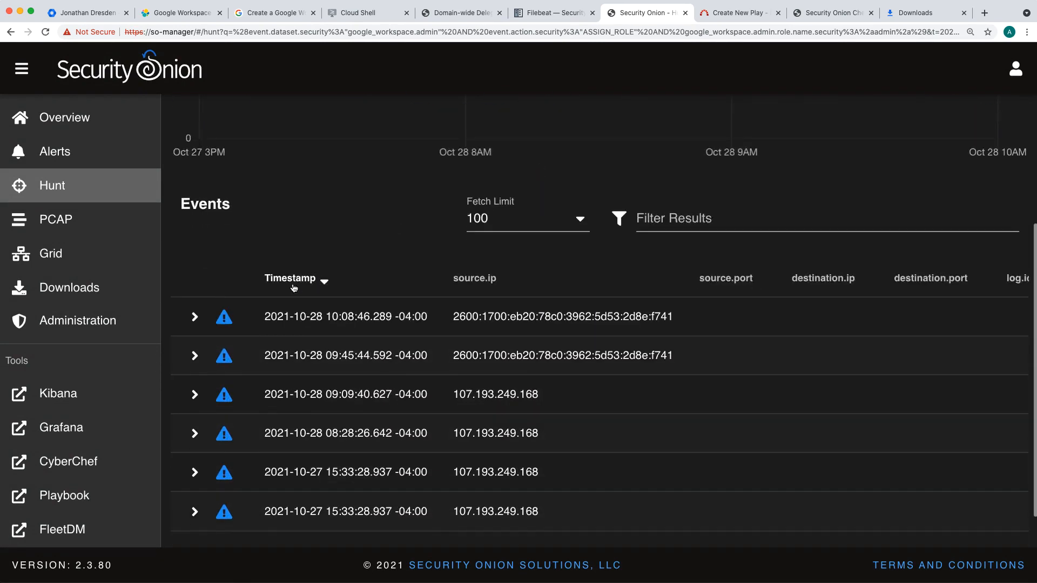
pyautogui.click(195, 317)
pyautogui.scroll(6, 222, 307)
pyautogui.scroll(10, 223, 308)
pyautogui.scroll(5, 223, 308)
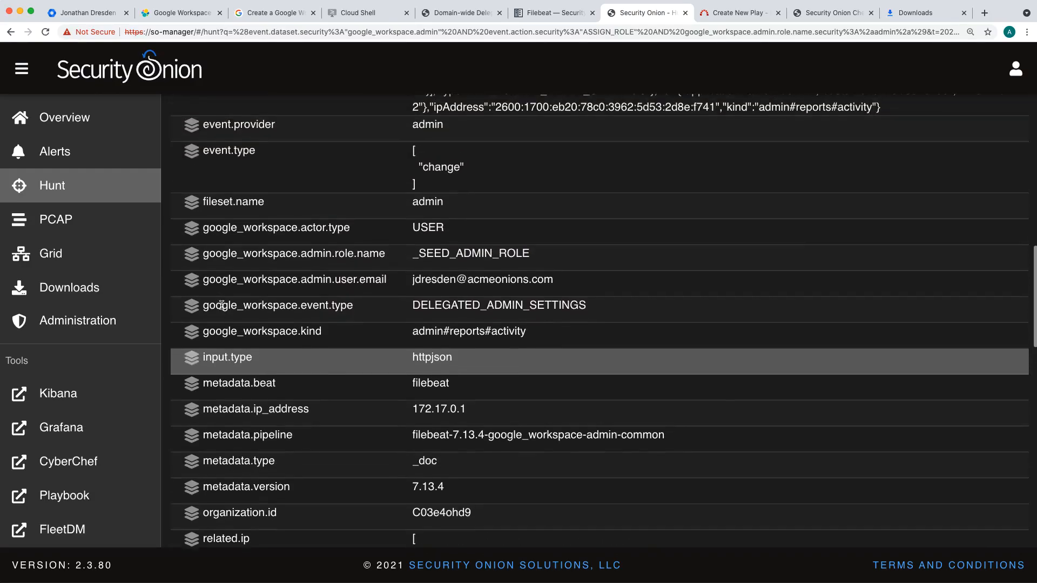
pyautogui.scroll(1, 222, 306)
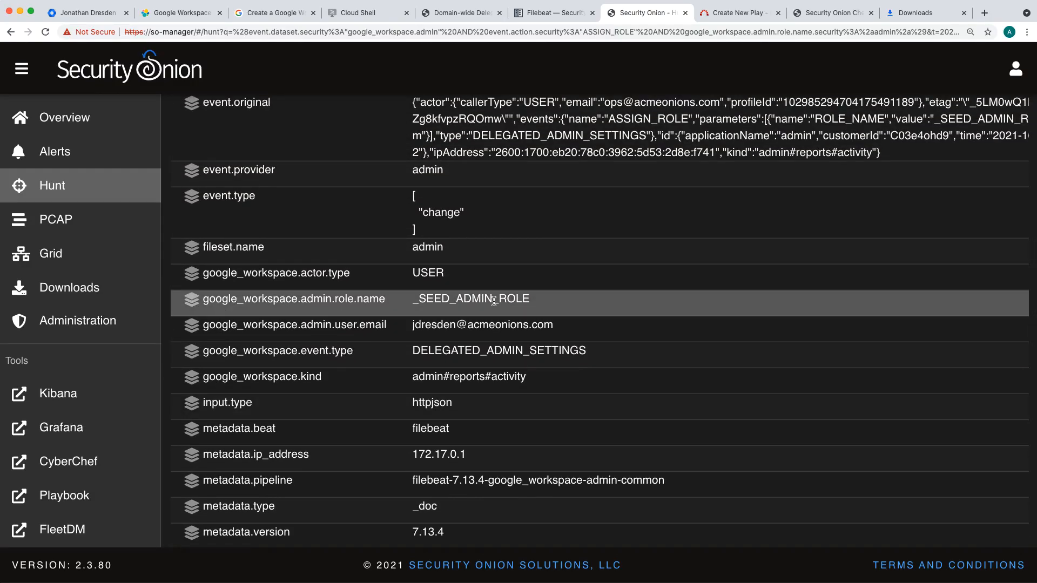
pyautogui.scroll(2, 494, 300)
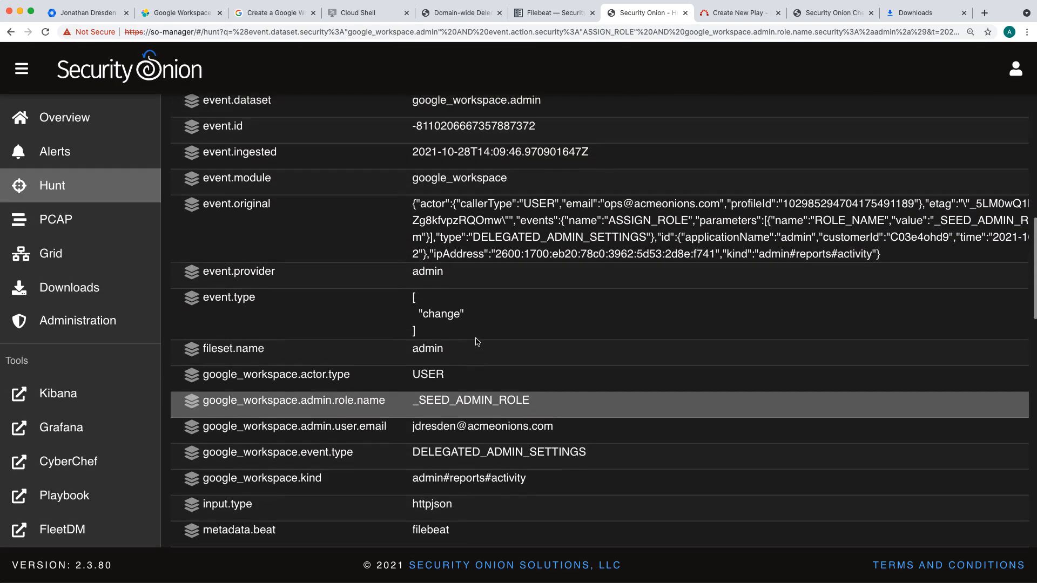
pyautogui.scroll(2, 477, 341)
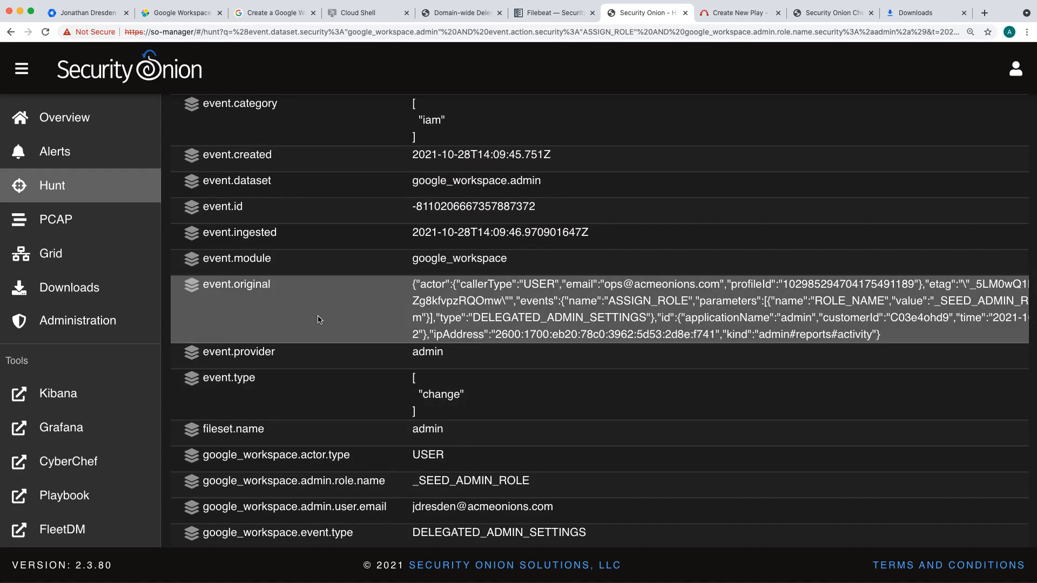
pyautogui.scroll(8, 317, 319)
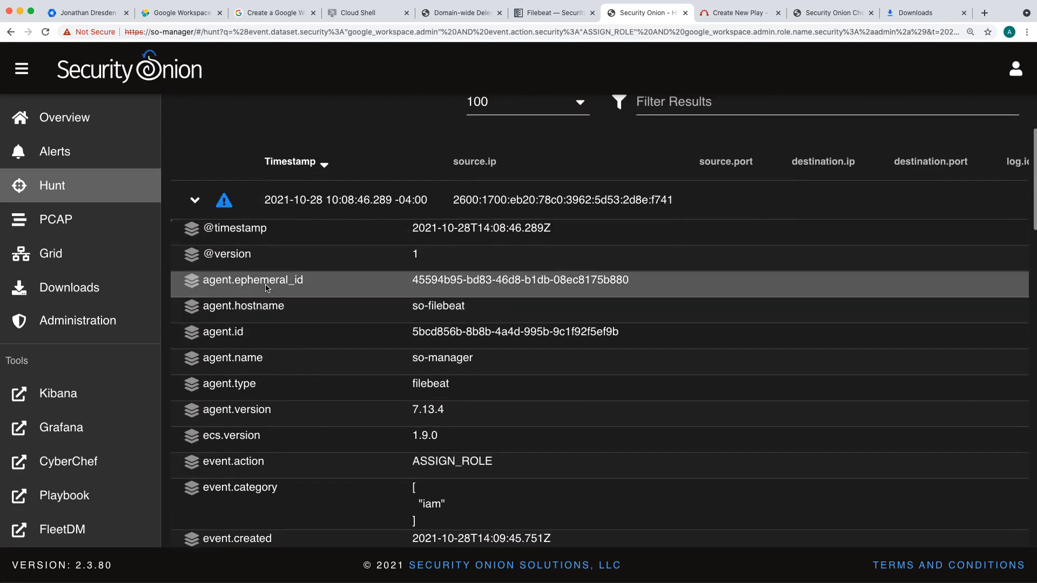
pyautogui.scroll(9, 602, 219)
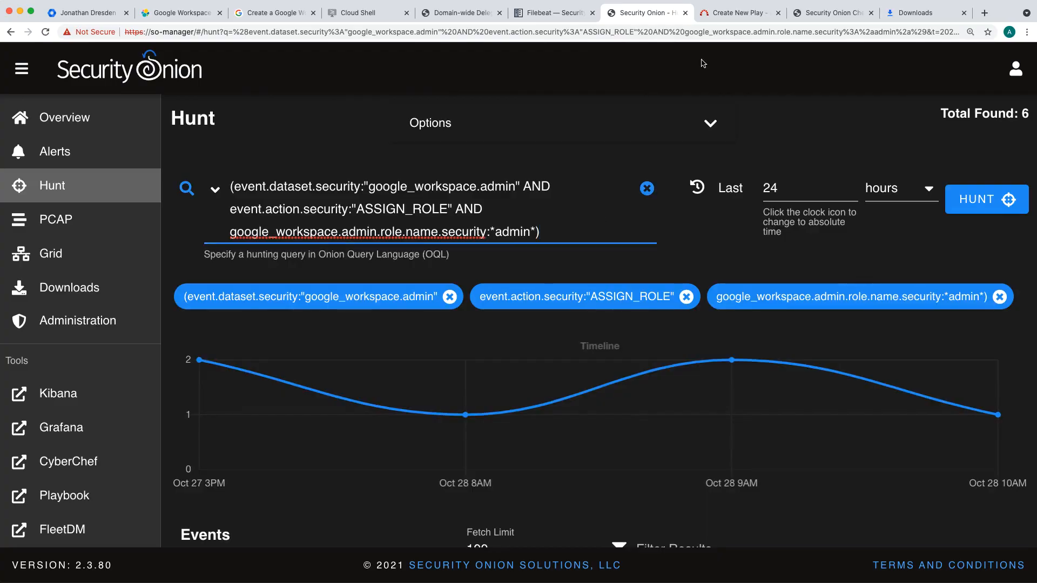
# Step: Create a play from the User Granted Admin Role Sigma rule and review the play's title, author and objective
pyautogui.click(738, 14)
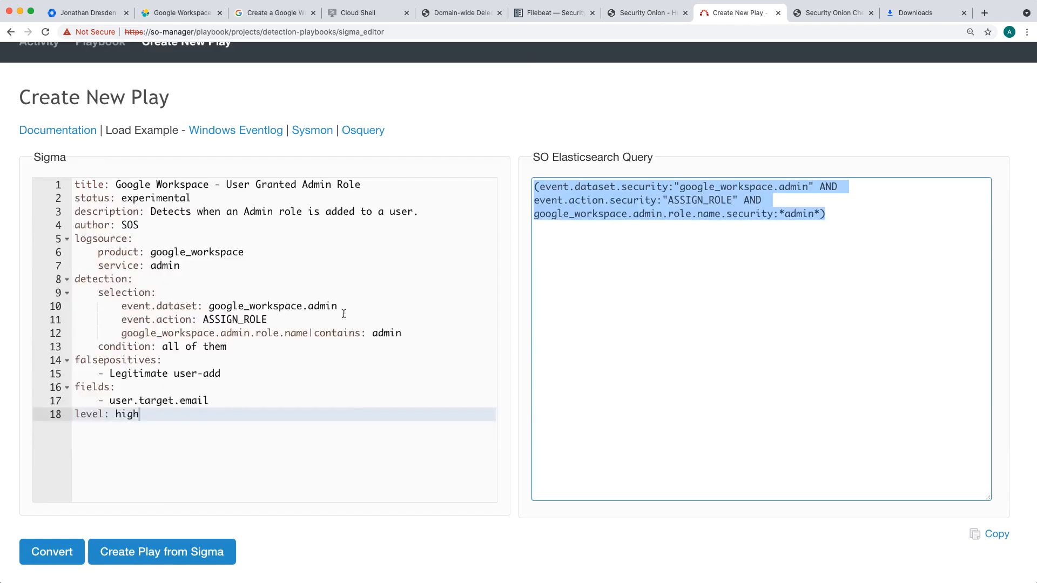
pyautogui.click(176, 559)
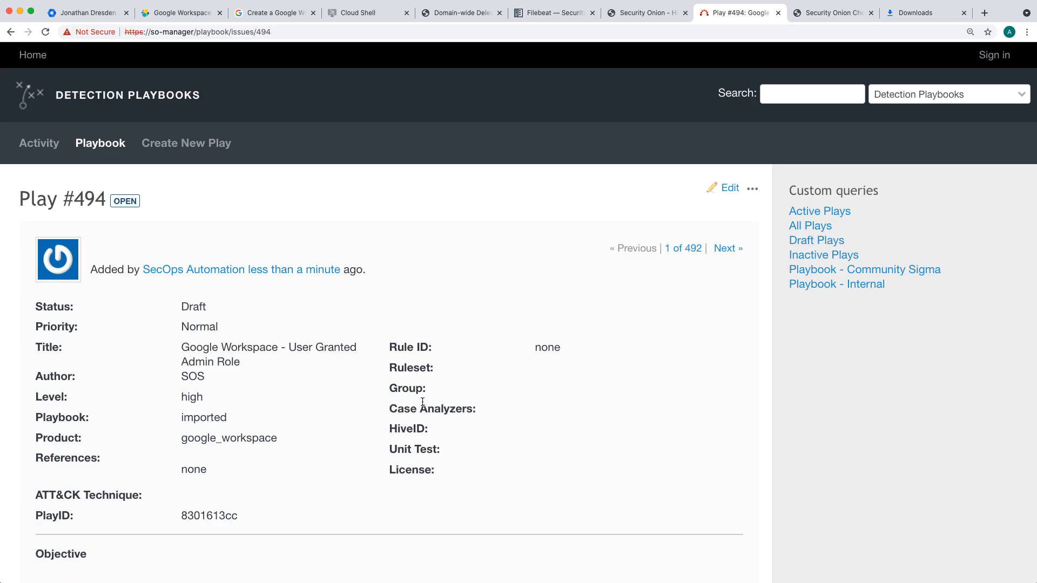
pyautogui.scroll(-3, 432, 245)
pyautogui.tripleClick(203, 269)
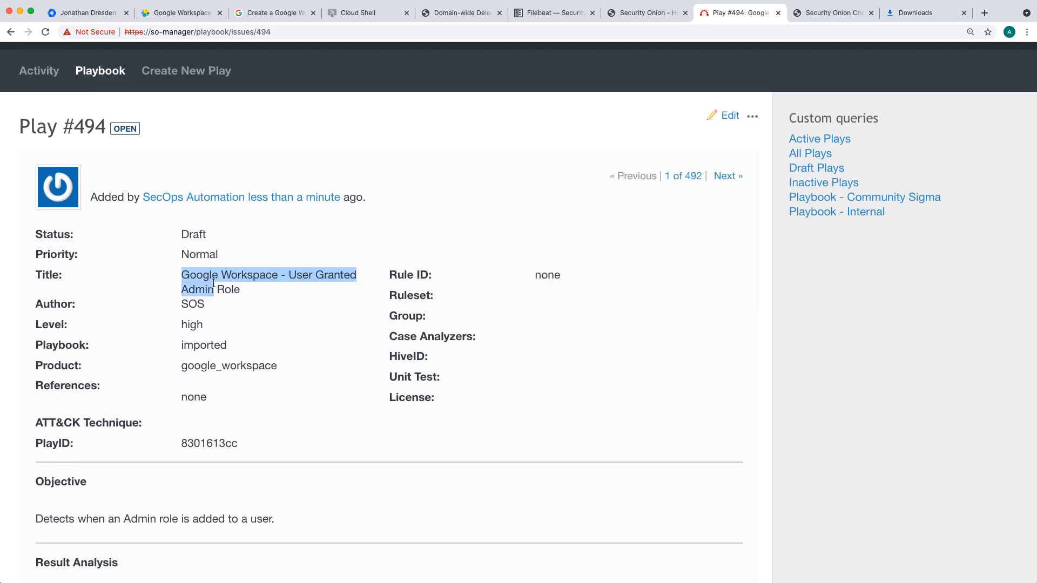
pyautogui.doubleClick(196, 304)
pyautogui.scroll(-8, 342, 295)
pyautogui.click(200, 306)
pyautogui.tripleClick(201, 305)
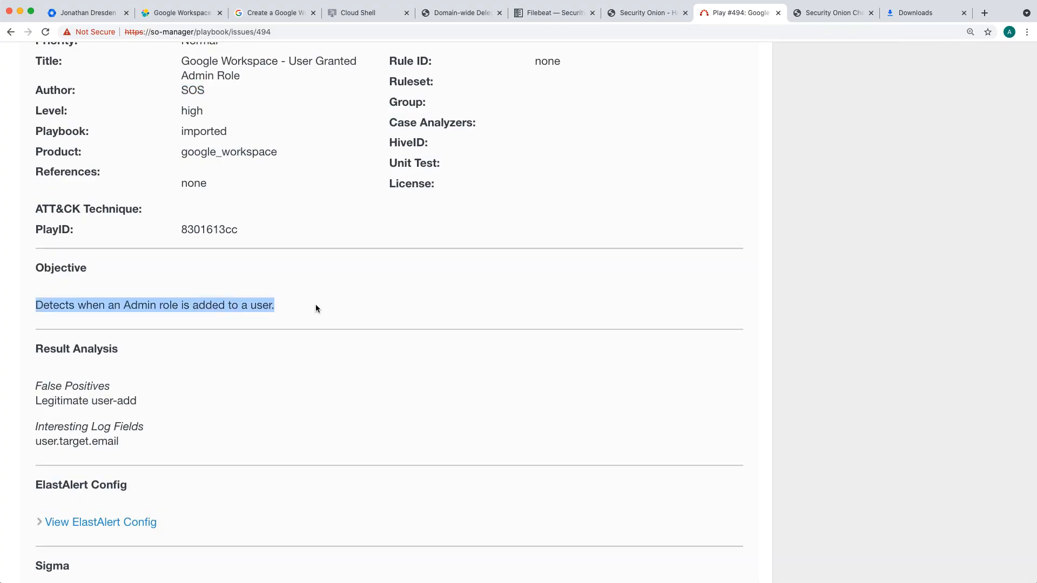
# Step: Examine the play's result analysis and Sigma sections, and expand its ElastAlert configuration
pyautogui.scroll(-8, 338, 303)
pyautogui.scroll(-1, 338, 306)
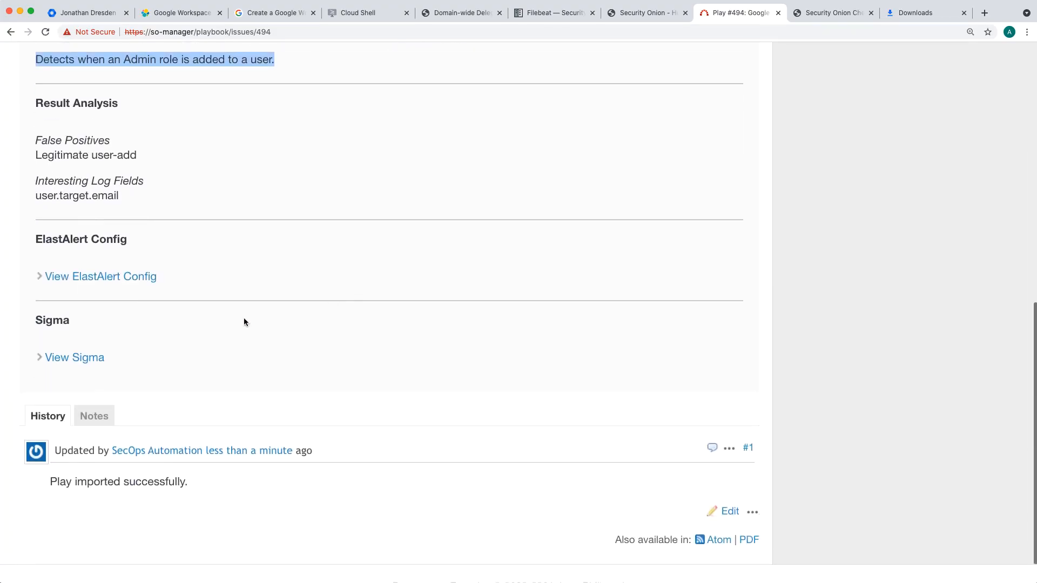
pyautogui.click(91, 357)
pyautogui.click(91, 358)
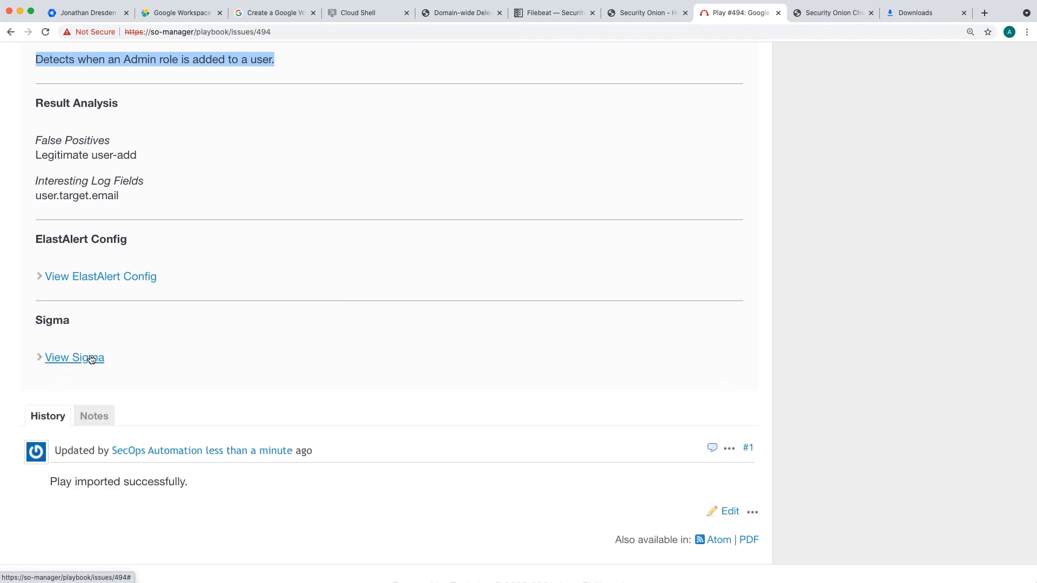
pyautogui.scroll(1, 317, 270)
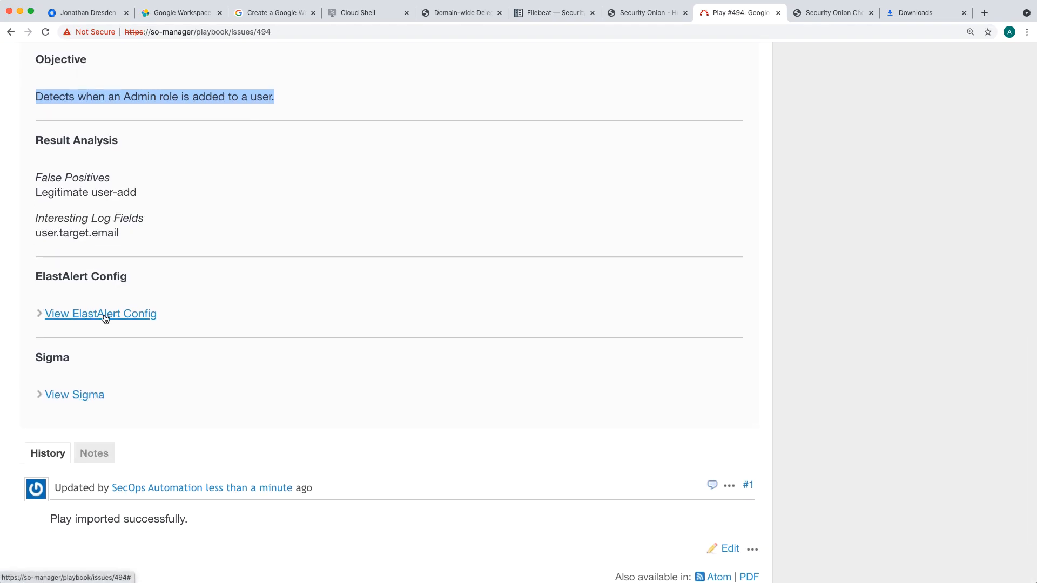
pyautogui.click(105, 316)
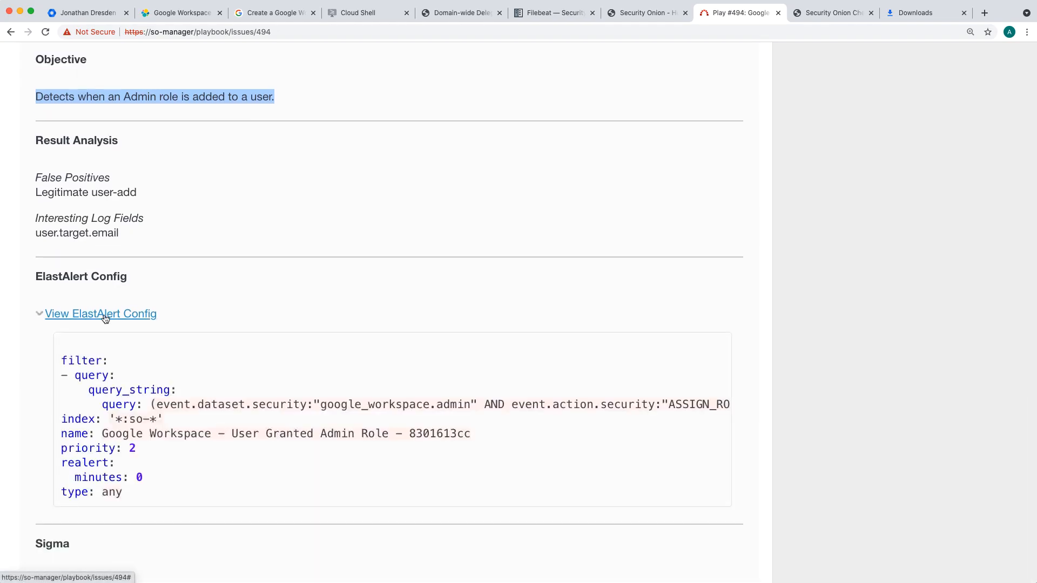
# Step: Set the User Granted Admin Role play's status to Active and submit the change
pyautogui.scroll(10, 458, 278)
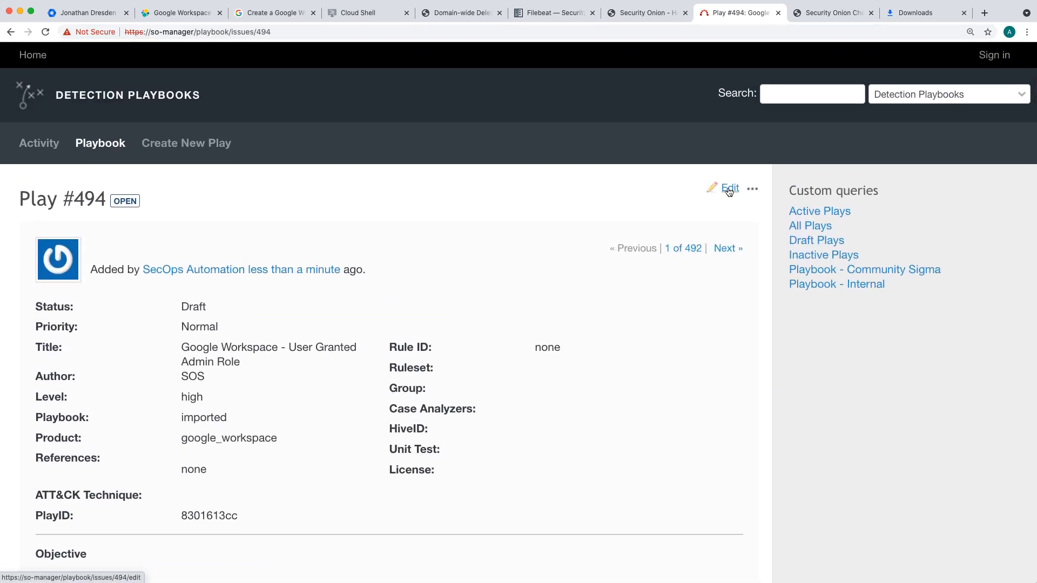
pyautogui.click(728, 190)
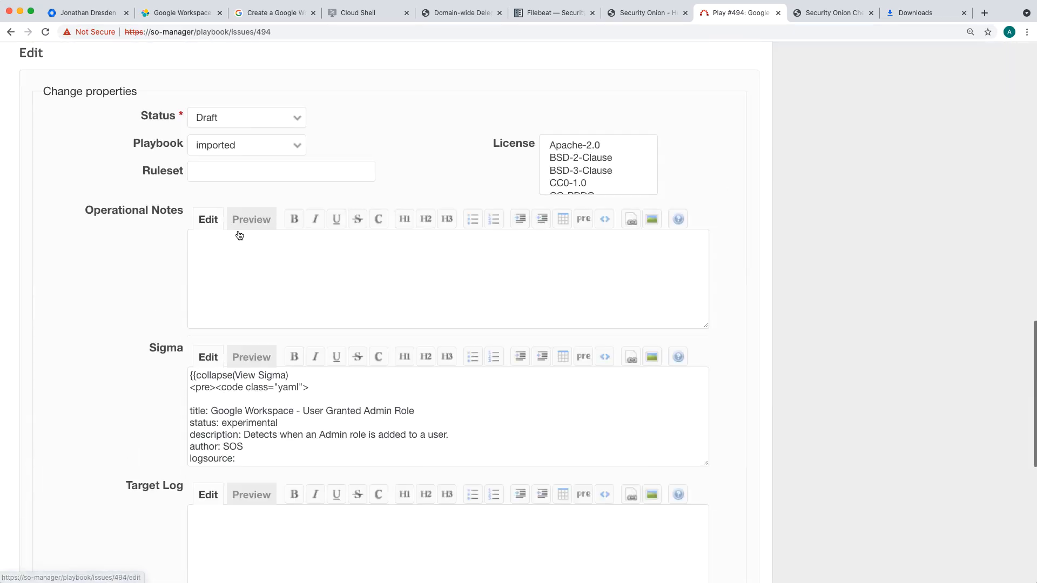
pyautogui.click(254, 118)
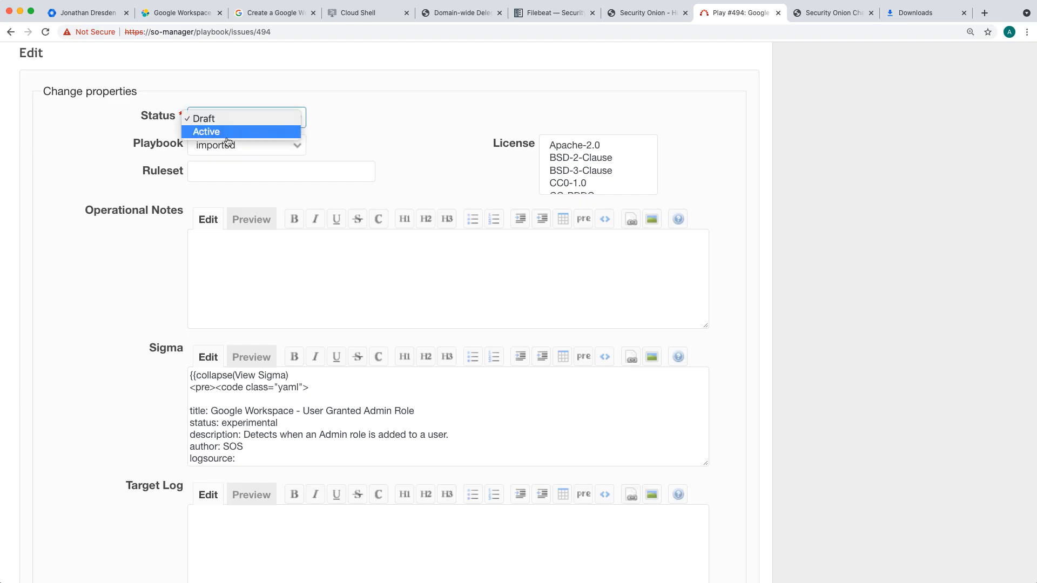
pyautogui.click(231, 136)
pyautogui.scroll(-8, 12, 205)
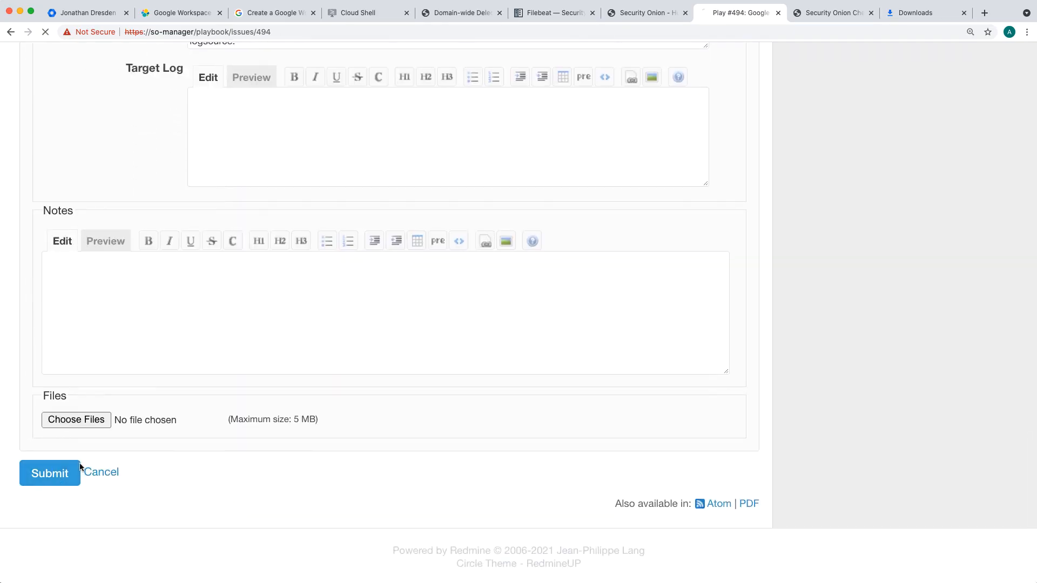
pyautogui.click(57, 478)
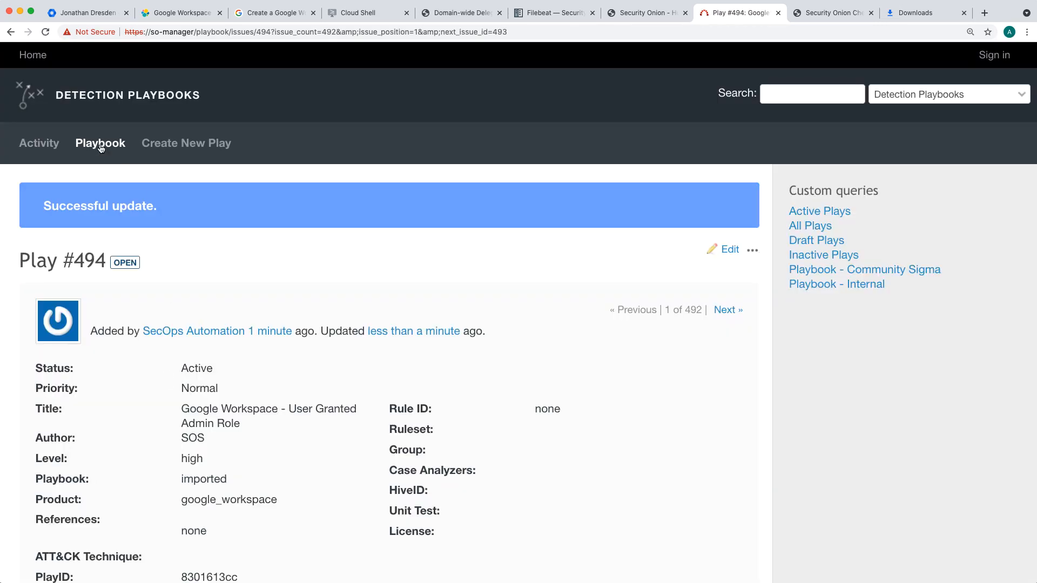
# Step: Open the Playbook list and check the entry for the User Granted Admin Role play
pyautogui.click(98, 150)
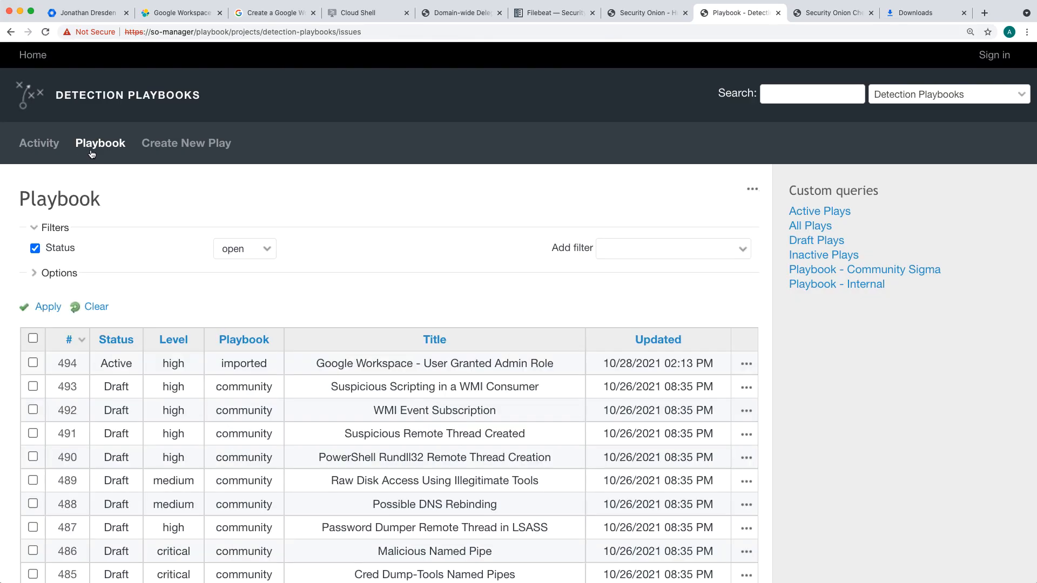
pyautogui.click(91, 155)
pyautogui.scroll(-2, 132, 389)
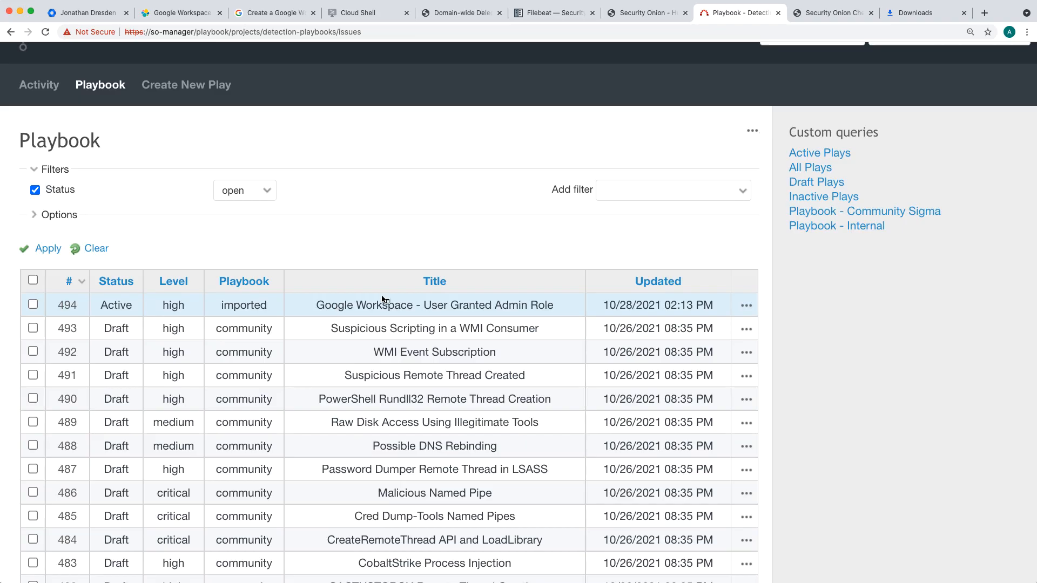
# Step: Switch to Google Admin, assign the Groups Admin role to the open user account and save the roles
pyautogui.click(648, 13)
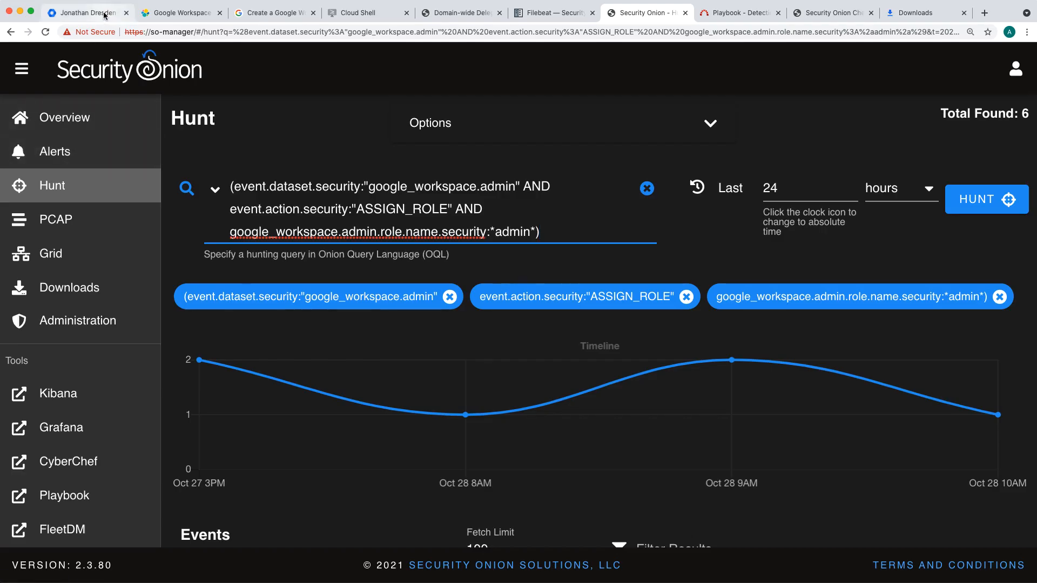
pyautogui.click(86, 13)
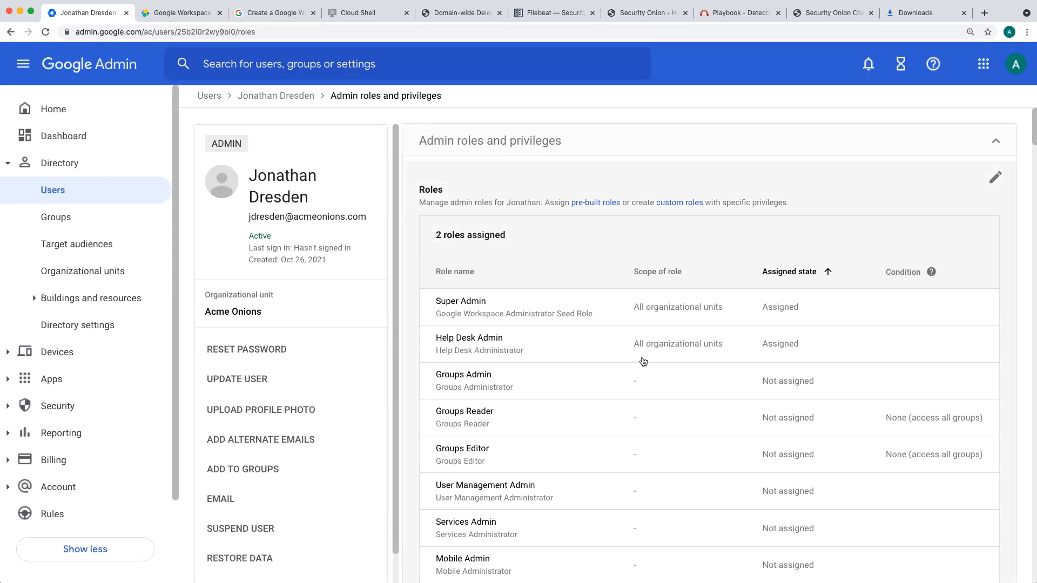
pyautogui.click(995, 178)
pyautogui.scroll(-2, 648, 351)
pyautogui.click(774, 301)
pyautogui.click(986, 542)
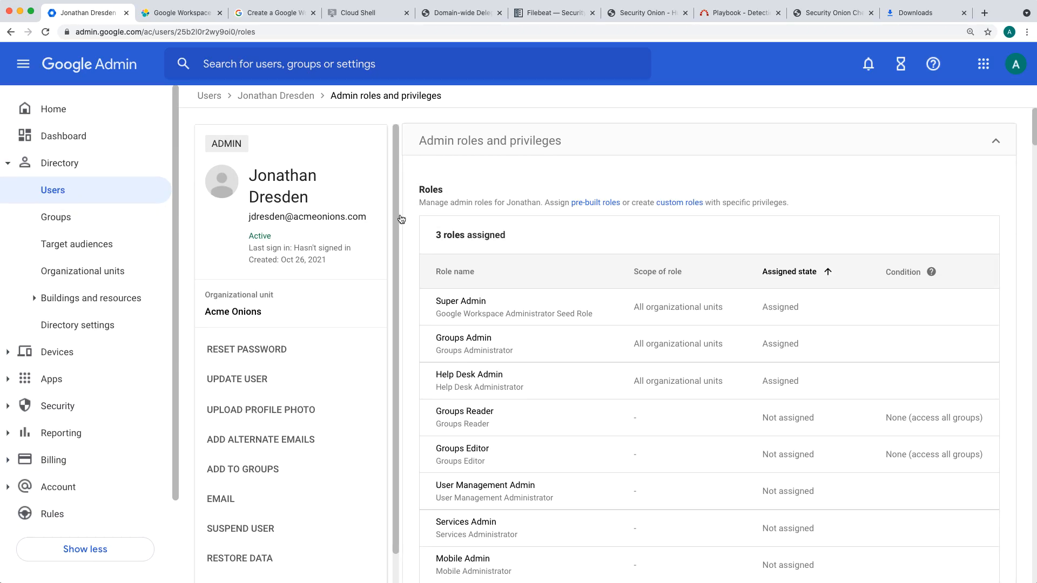
# Step: Open the same user's group memberships in Google Admin and add the account to the Finance group
pyautogui.scroll(-2, 423, 250)
pyautogui.scroll(2, 423, 250)
pyautogui.click(287, 96)
pyautogui.scroll(-4, 552, 252)
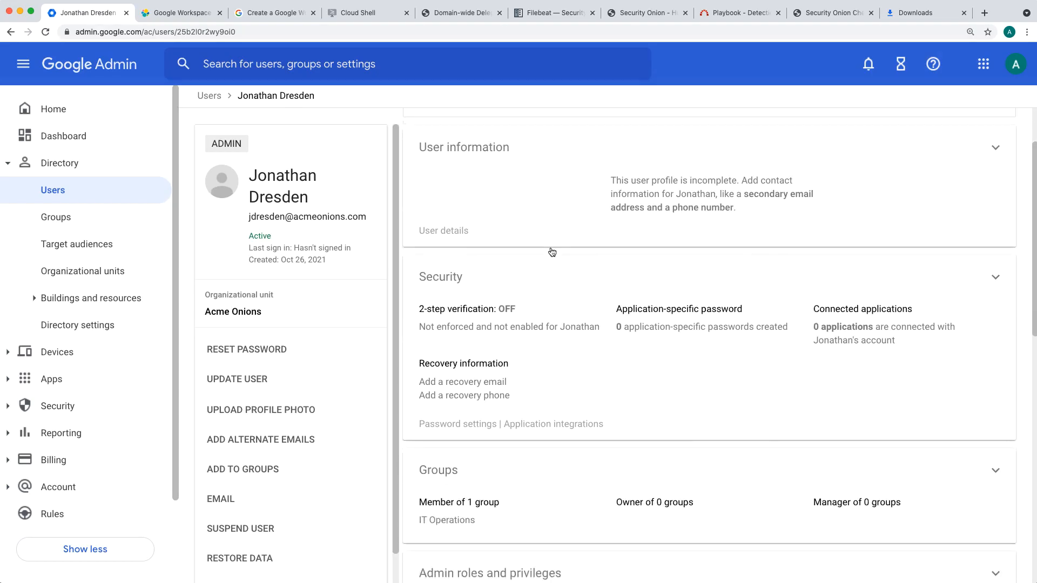
pyautogui.click(962, 368)
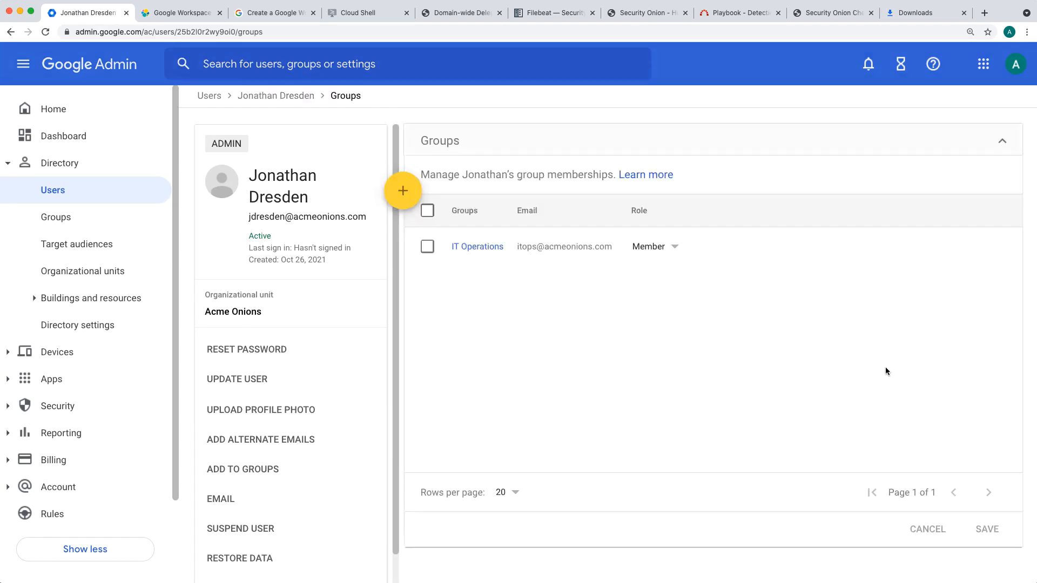
pyautogui.click(409, 187)
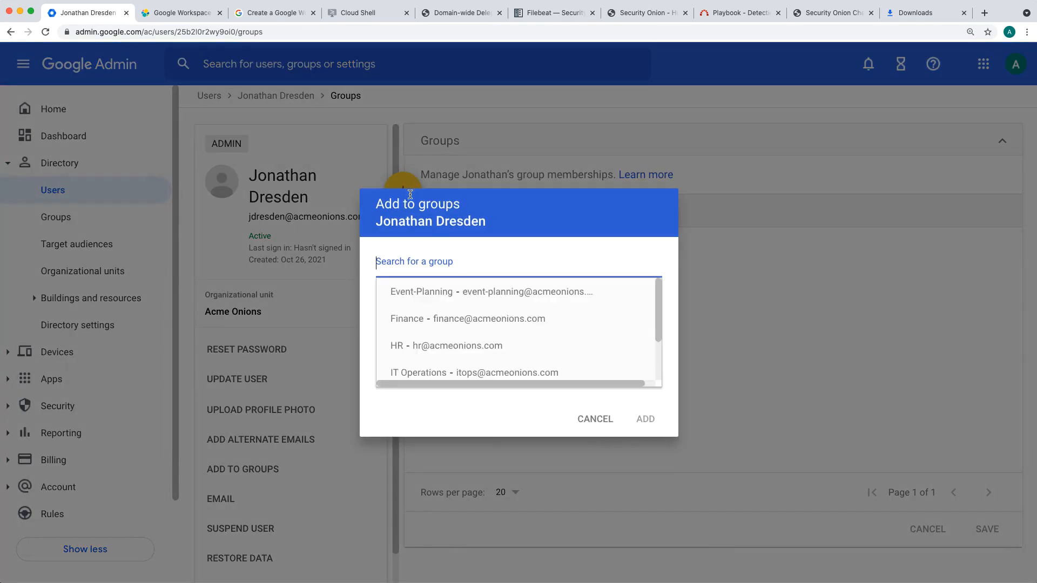
pyautogui.scroll(-2, 519, 320)
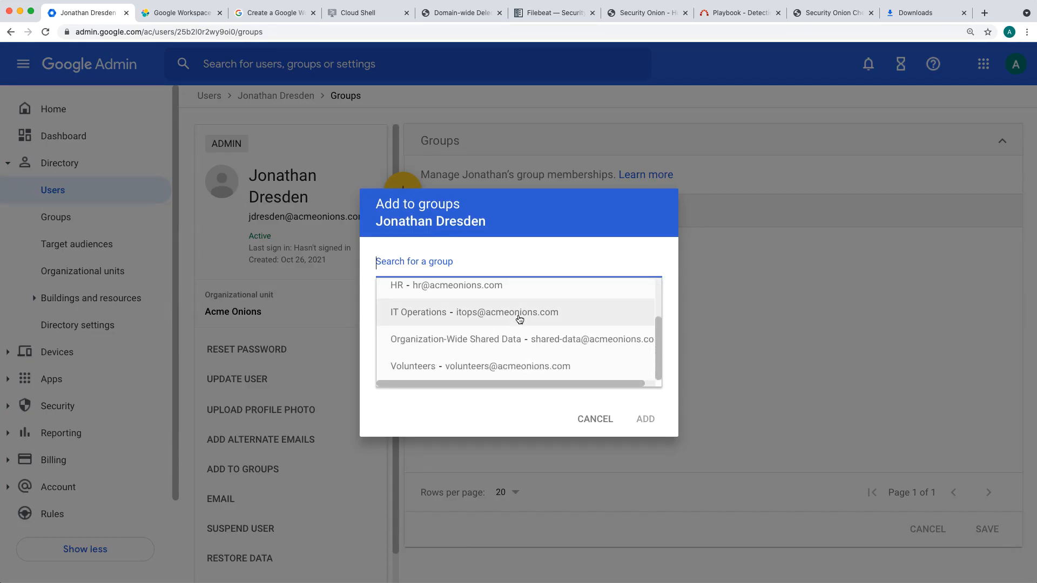
pyautogui.scroll(1, 519, 319)
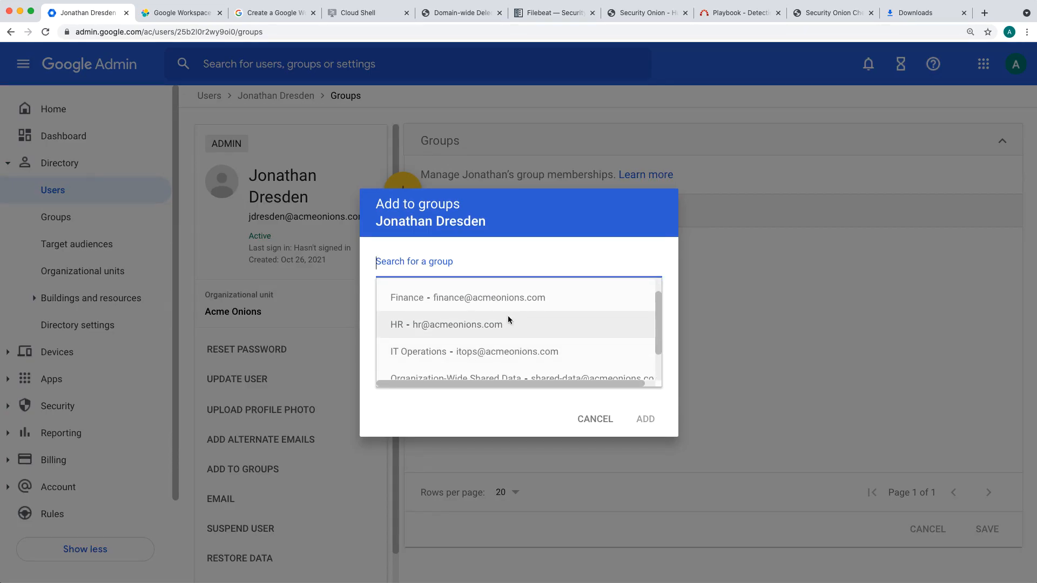
pyautogui.scroll(-1, 508, 315)
pyautogui.scroll(1, 507, 321)
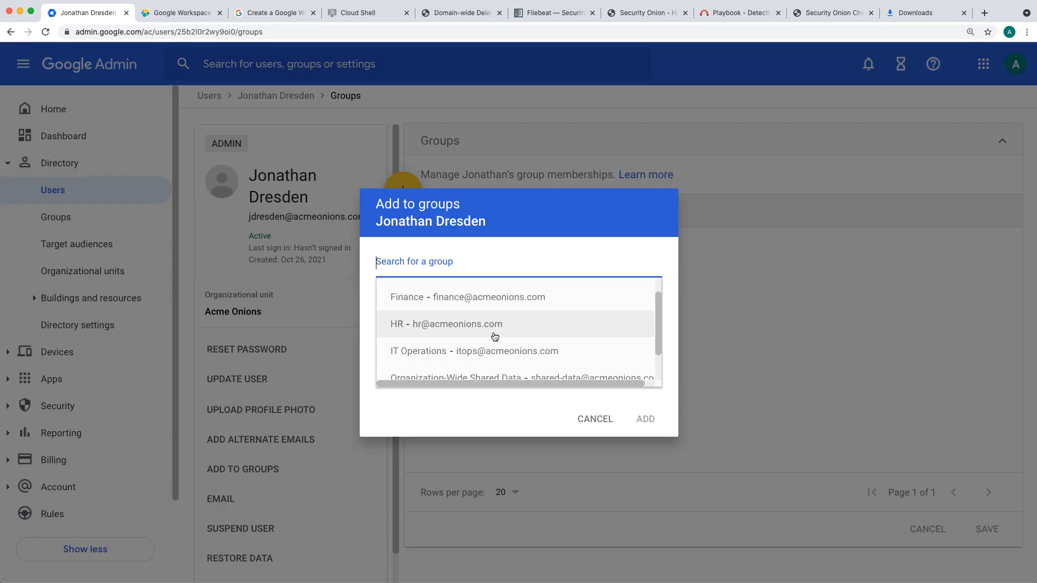
pyautogui.click(496, 305)
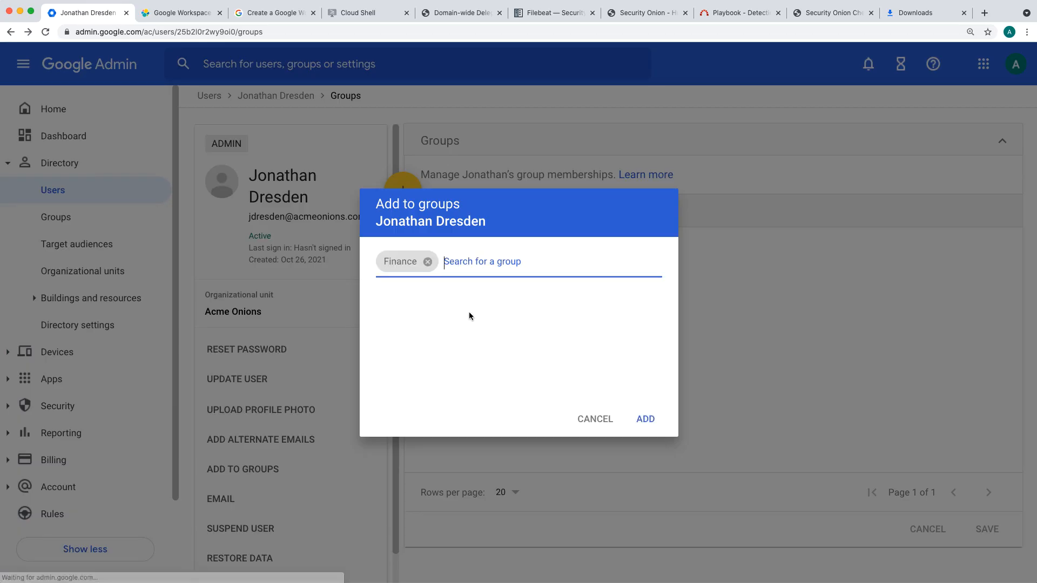
pyautogui.click(646, 421)
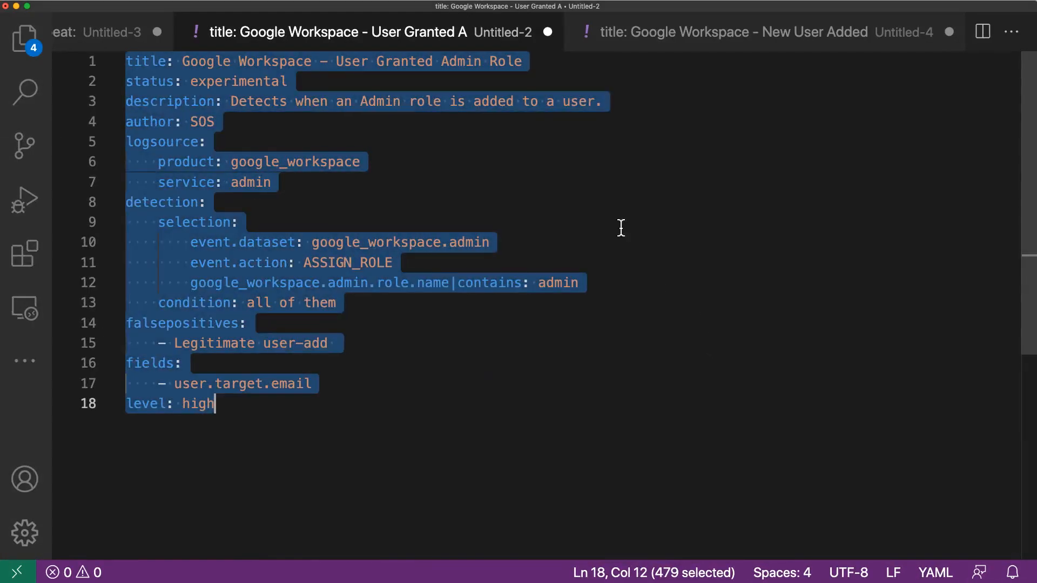
# Step: Open the New User Added to Sensitive Group Sigma rule and review its description, event dataset, event action and group name conditions
pyautogui.click(705, 33)
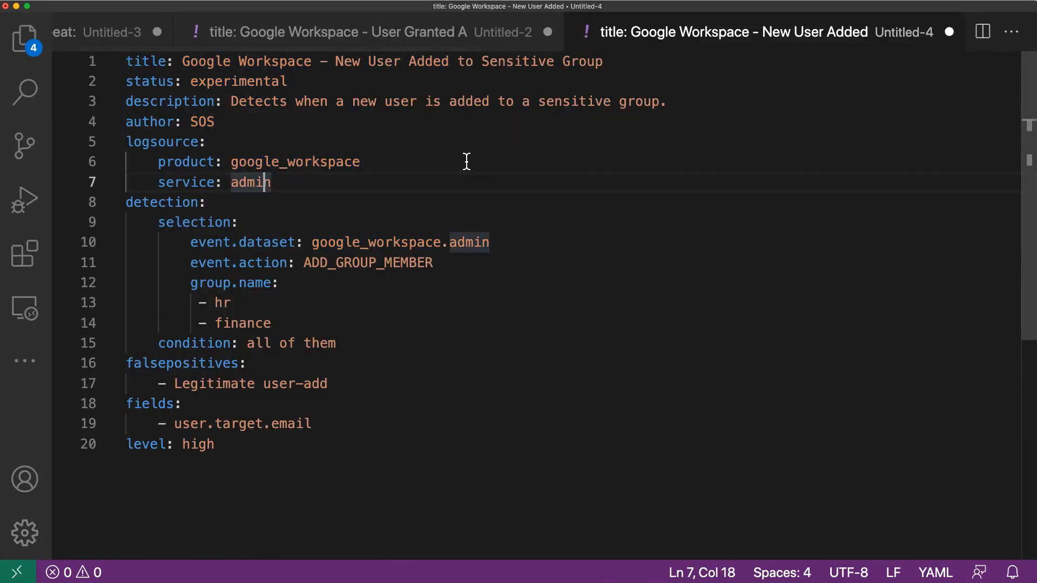
pyautogui.click(367, 61)
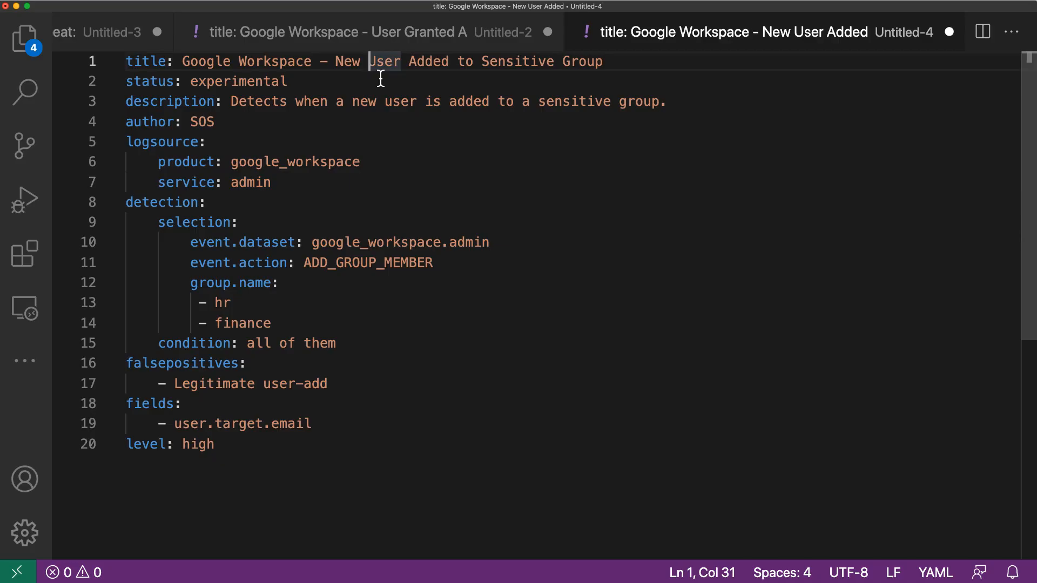
pyautogui.moveTo(230, 102); pyautogui.dragTo(706, 98)
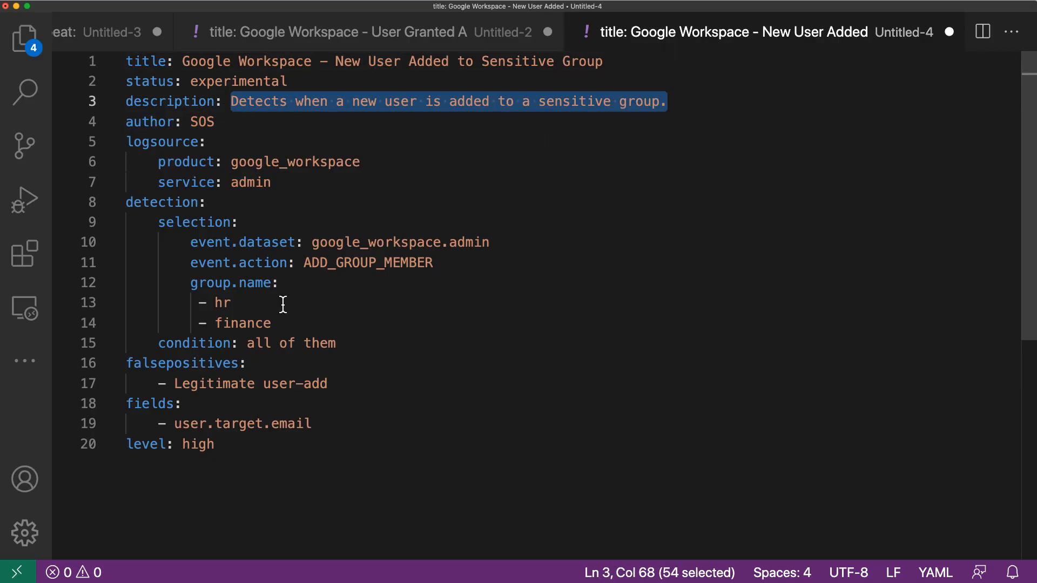
pyautogui.moveTo(338, 341); pyautogui.dragTo(84, 202)
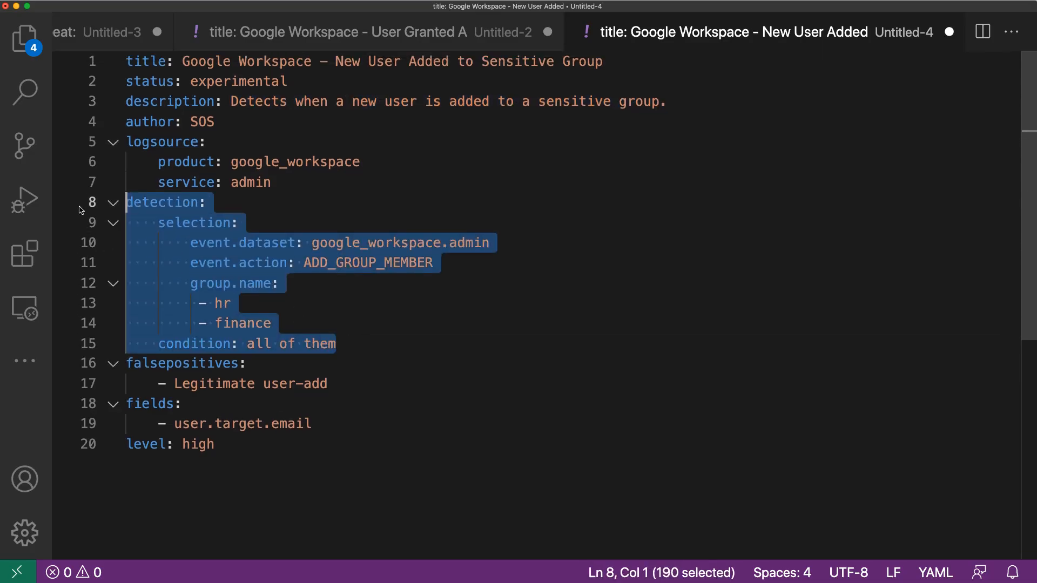
pyautogui.click(378, 268)
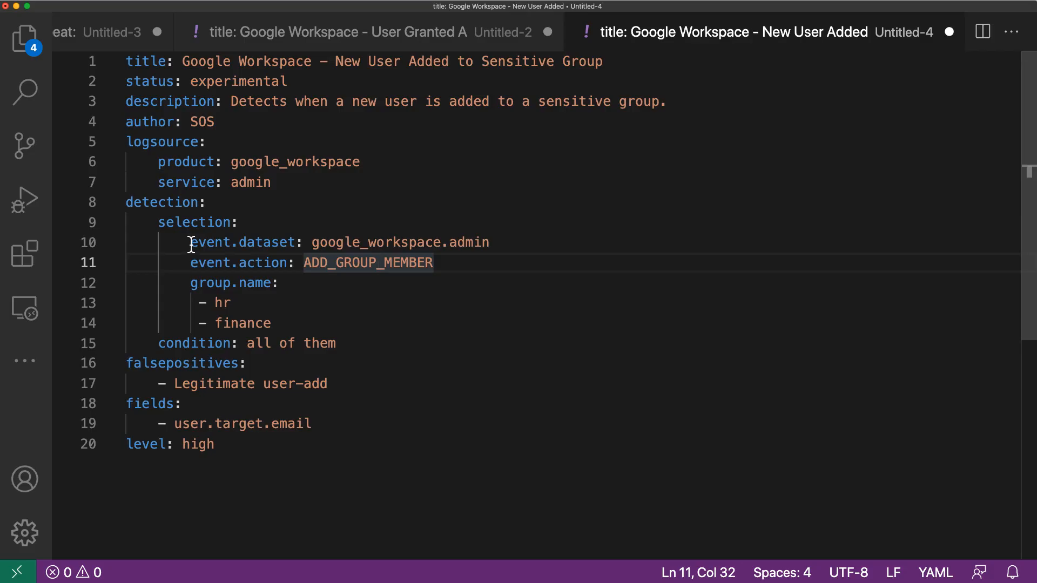
pyautogui.moveTo(312, 243); pyautogui.dragTo(495, 247)
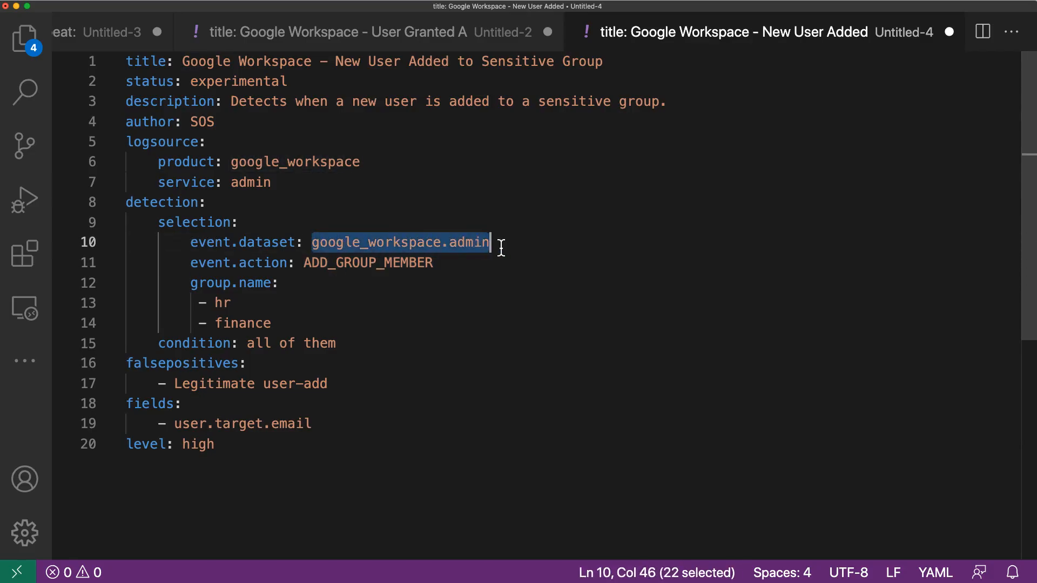
pyautogui.moveTo(300, 264); pyautogui.dragTo(437, 264)
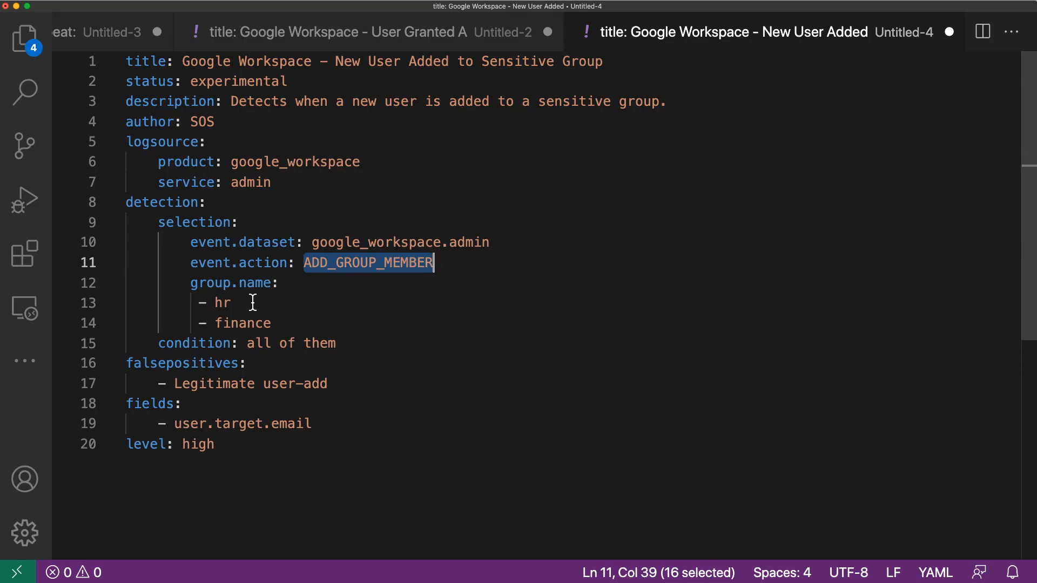
pyautogui.click(236, 303)
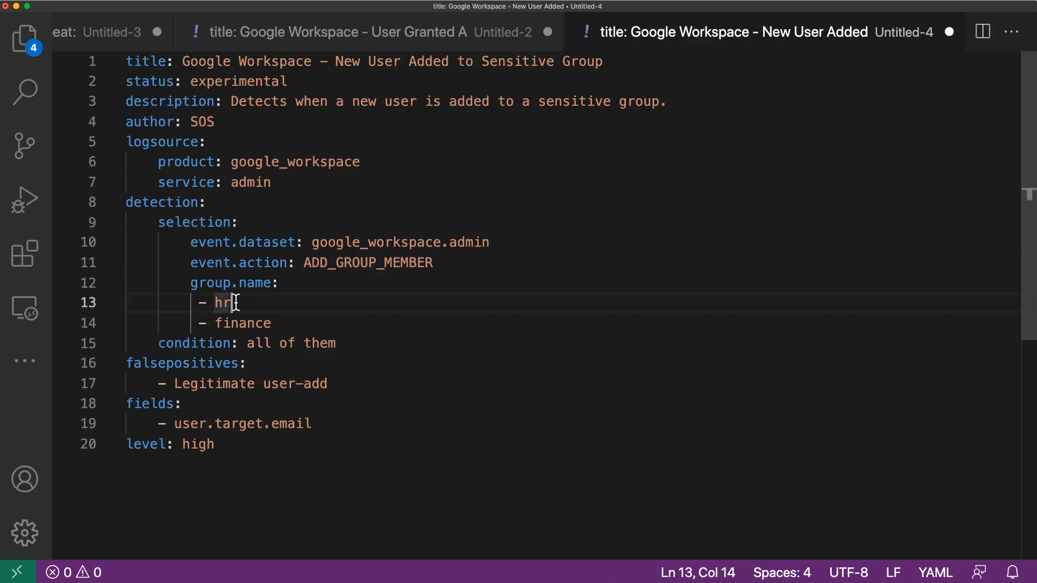
pyautogui.click(271, 324)
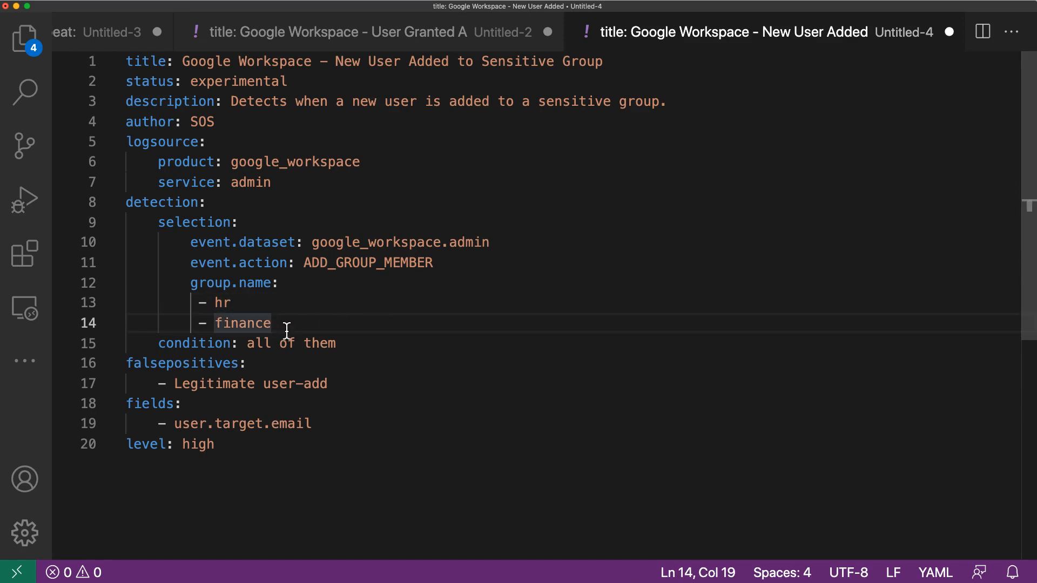
pyautogui.click(243, 302)
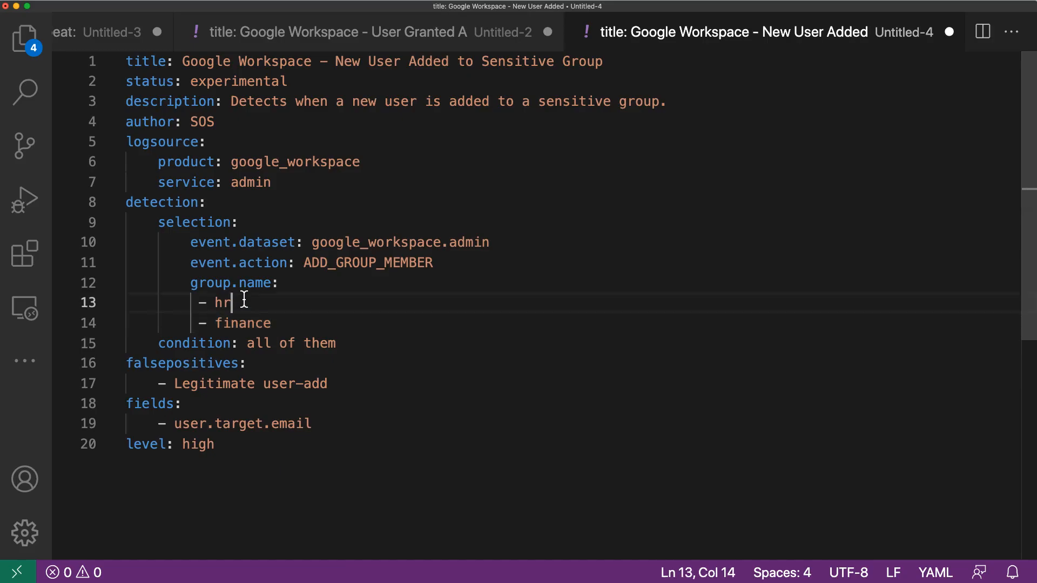
pyautogui.click(284, 325)
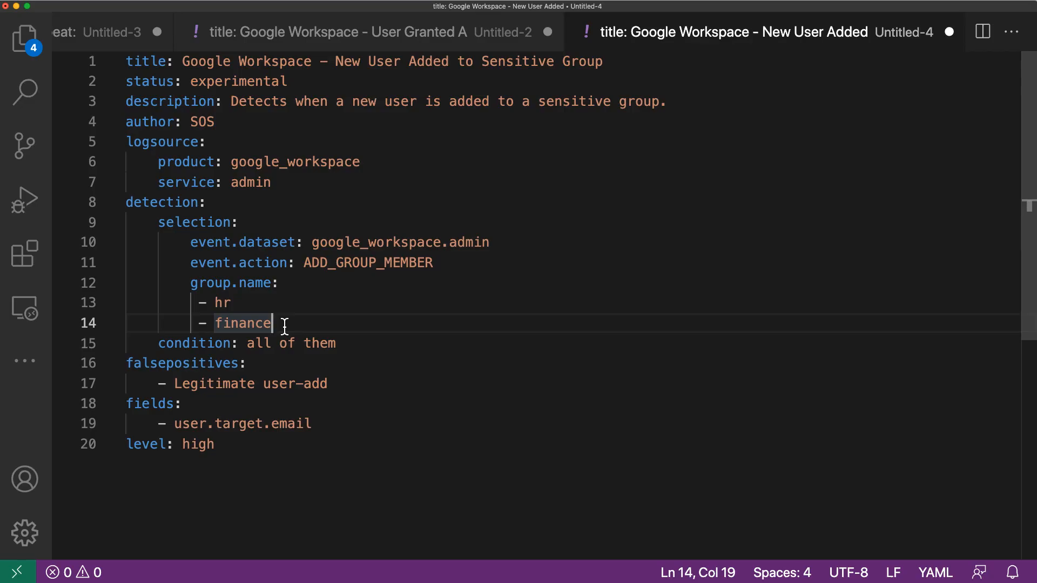
# Step: Copy the whole New User Added to Sensitive Group rule into a new play in Playbook and convert it to an Elasticsearch query
pyautogui.press('cmd+a')
pyautogui.press('super+c')
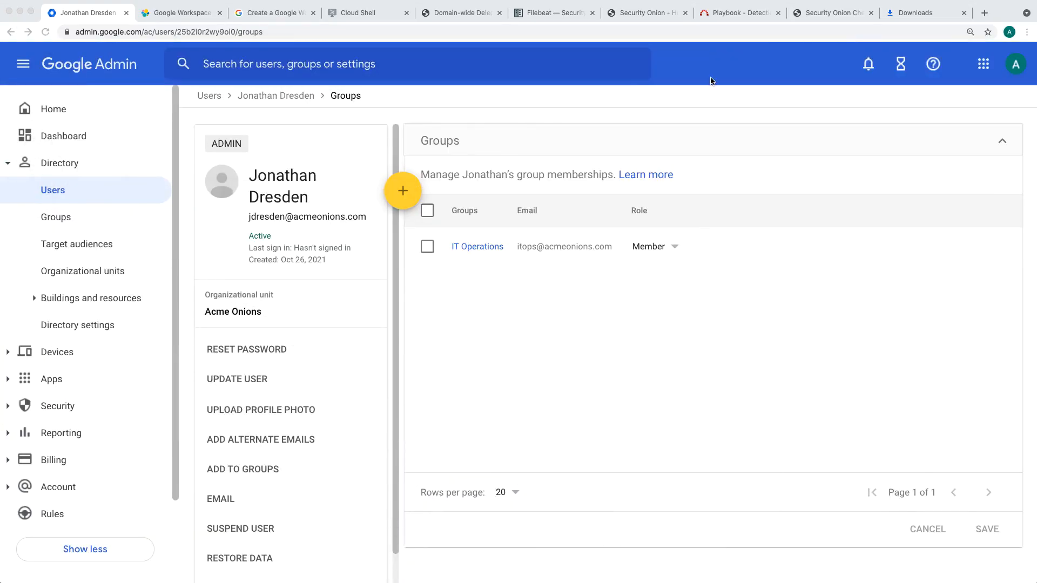
pyautogui.click(748, 14)
pyautogui.click(185, 85)
pyautogui.press('super+v')
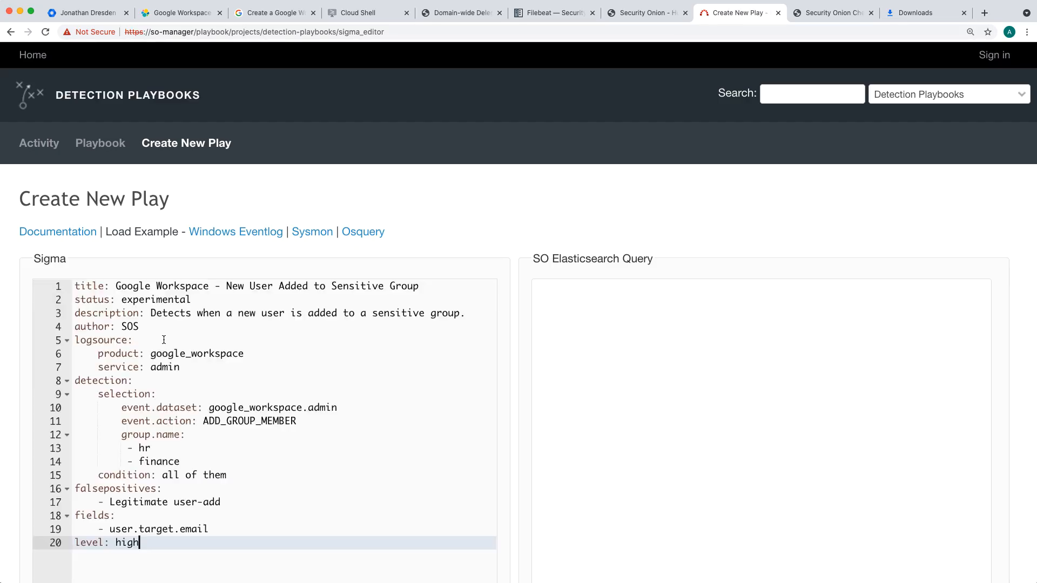
pyautogui.scroll(-3, 514, 312)
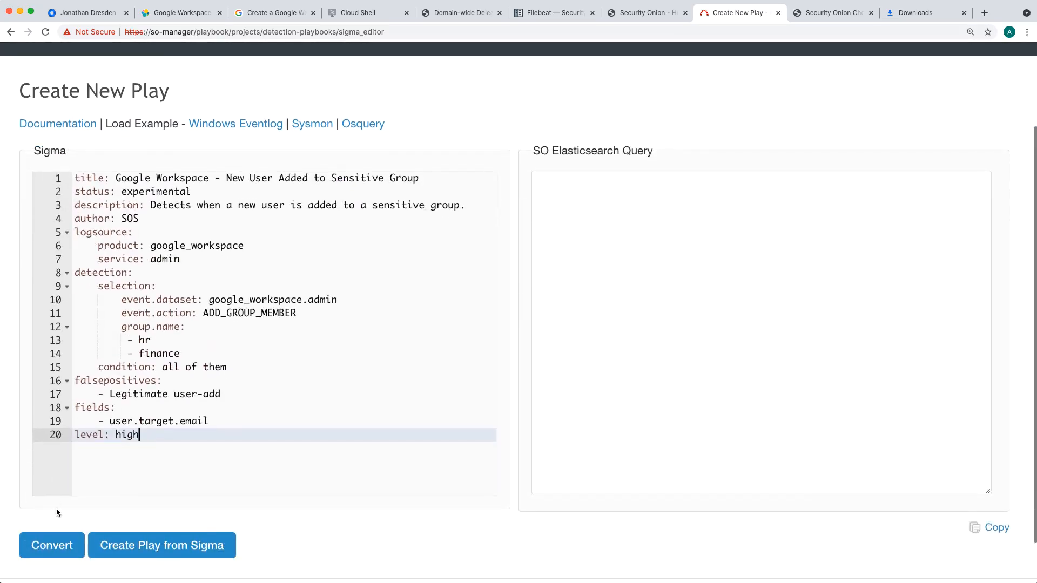
pyautogui.click(54, 546)
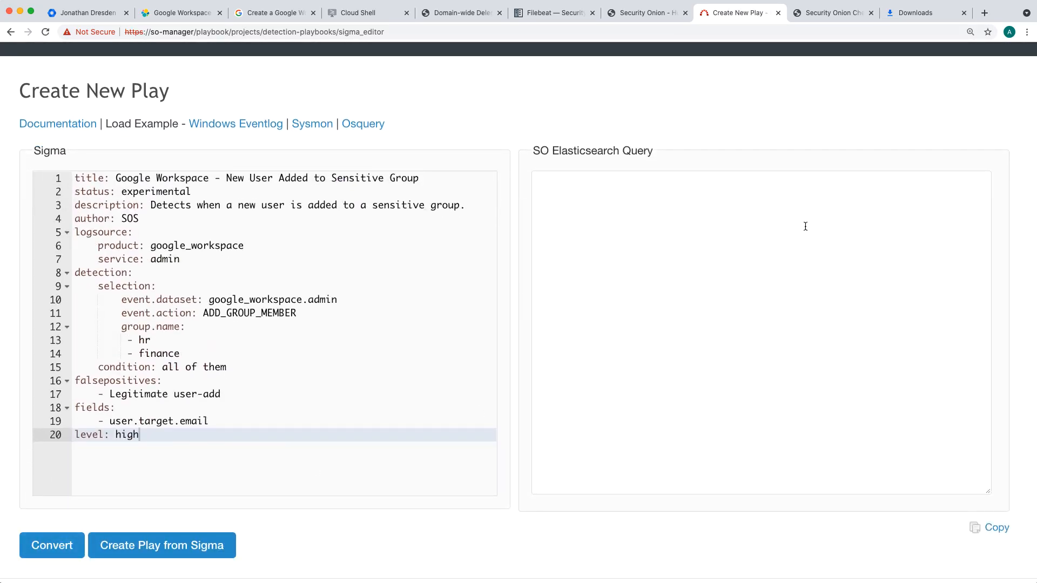
# Step: Copy the converted ADD_GROUP_MEMBER query and run it in Security Onion Hunt in place of the previous query
pyautogui.click(1006, 537)
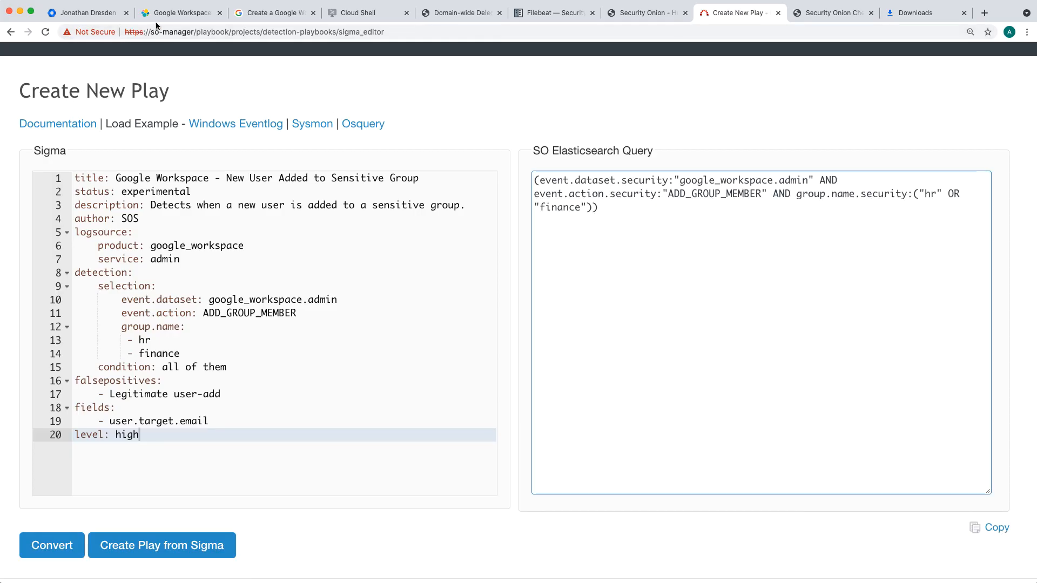
pyautogui.click(654, 12)
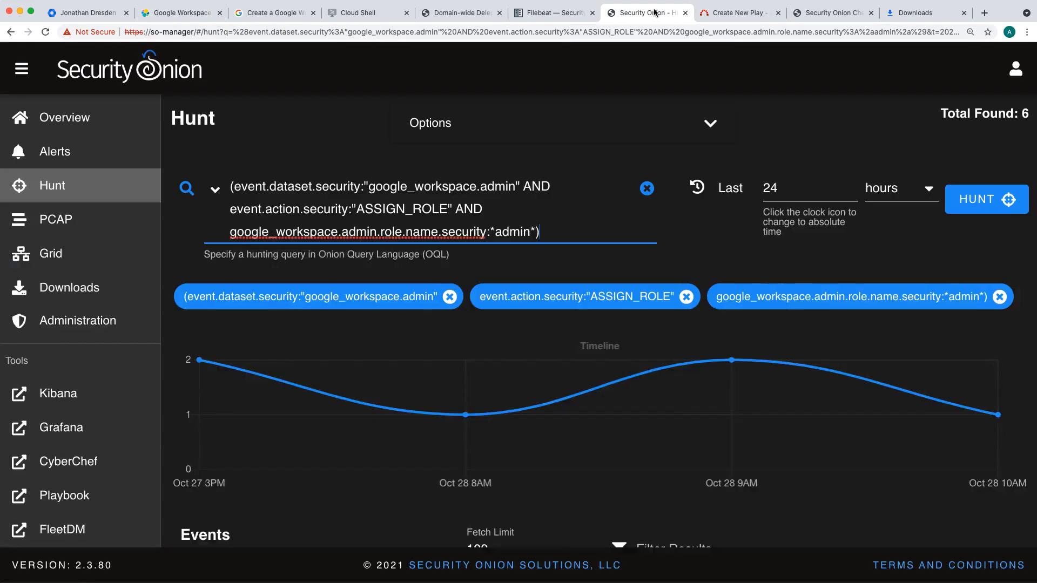
pyautogui.tripleClick(368, 204)
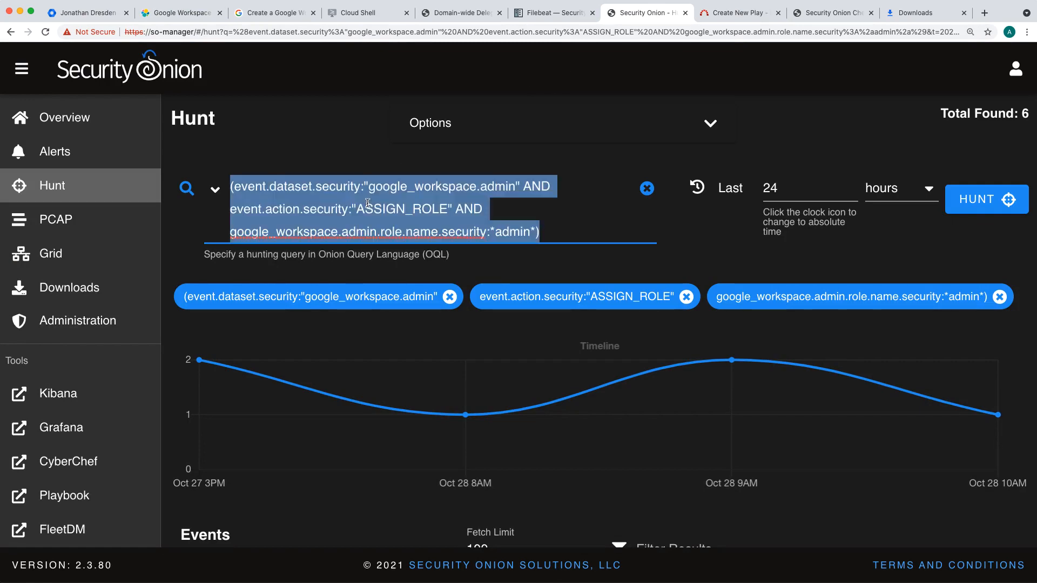
pyautogui.press('super+v')
pyautogui.press('Return')
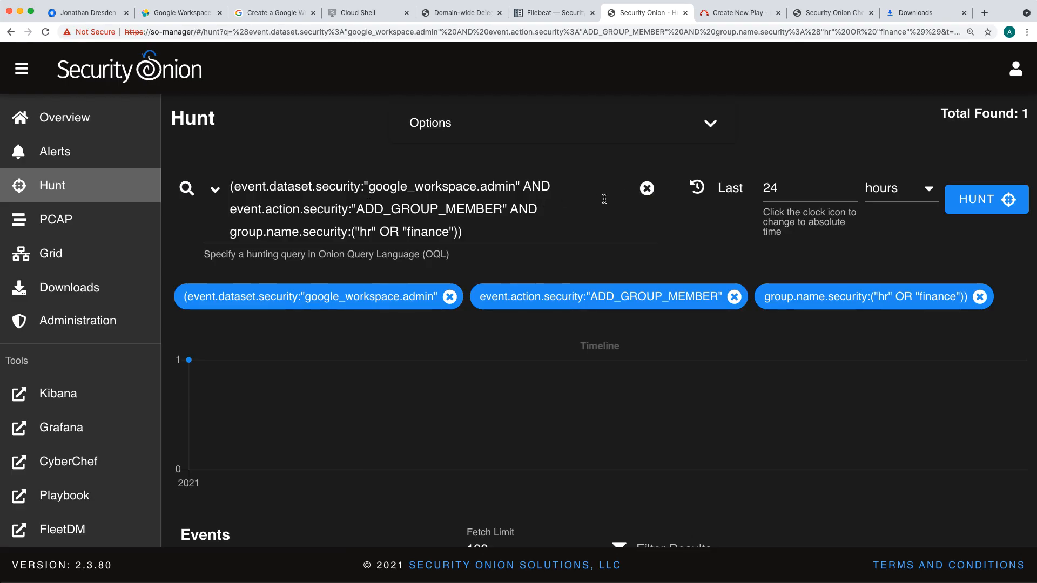
# Step: Expand the event matched by the Hunt query and examine its group name, action and dataset fields
pyautogui.moveTo(939, 114); pyautogui.dragTo(1030, 113)
pyautogui.scroll(-5, 691, 151)
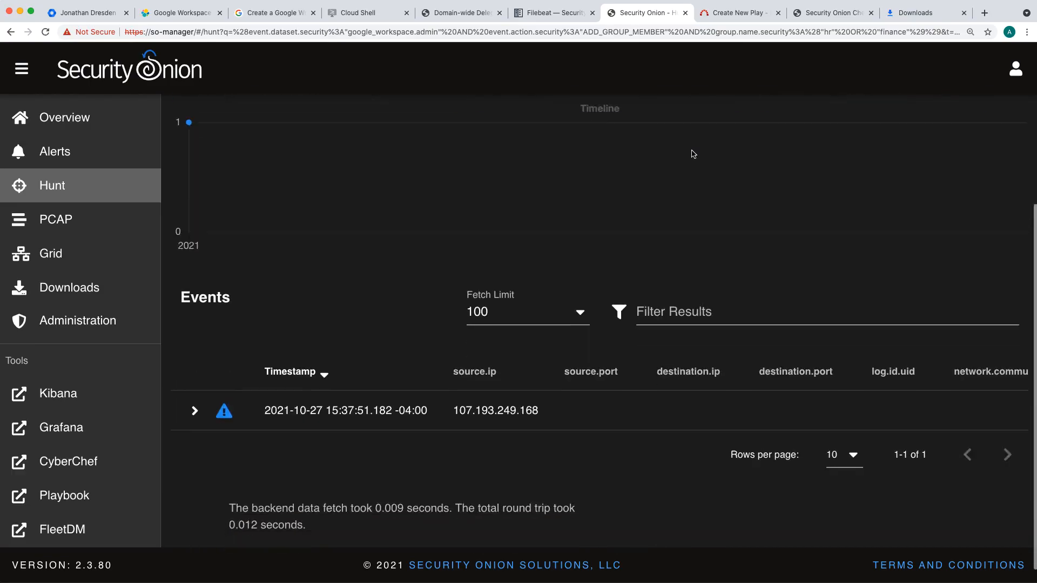
pyautogui.click(194, 411)
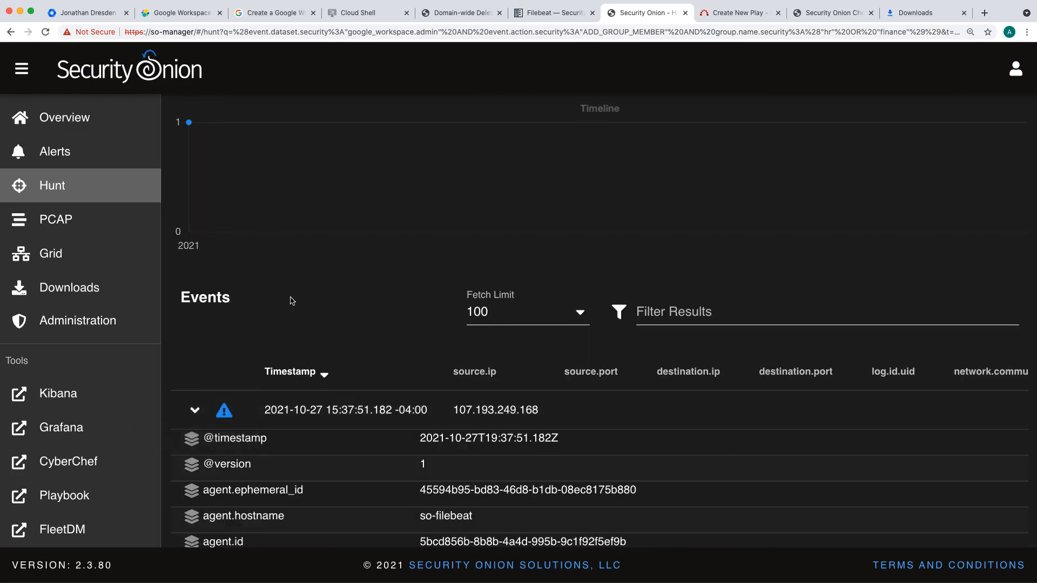
pyautogui.scroll(-4, 291, 301)
pyautogui.scroll(-10, 291, 301)
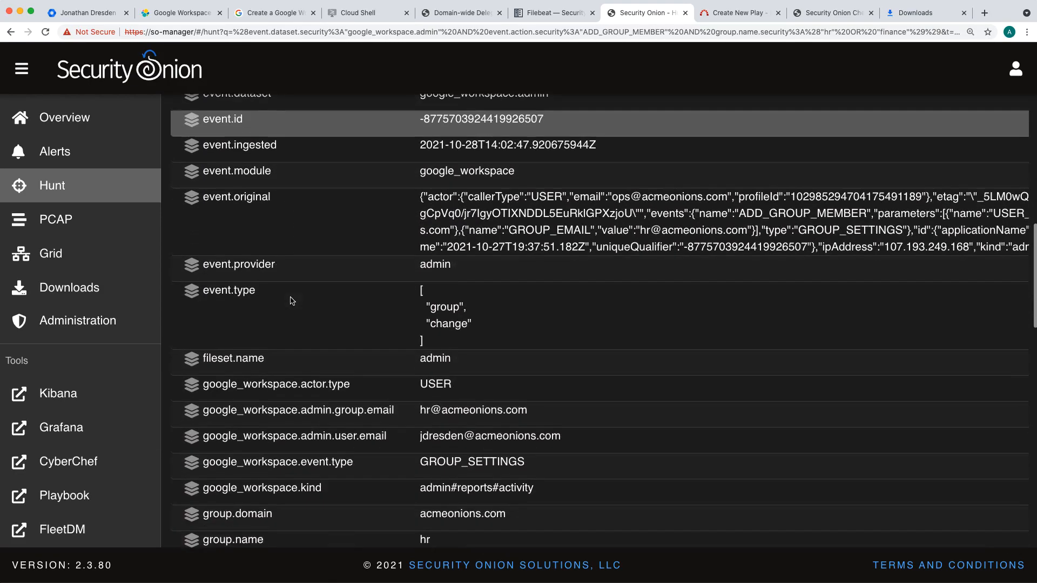
pyautogui.scroll(-1, 290, 301)
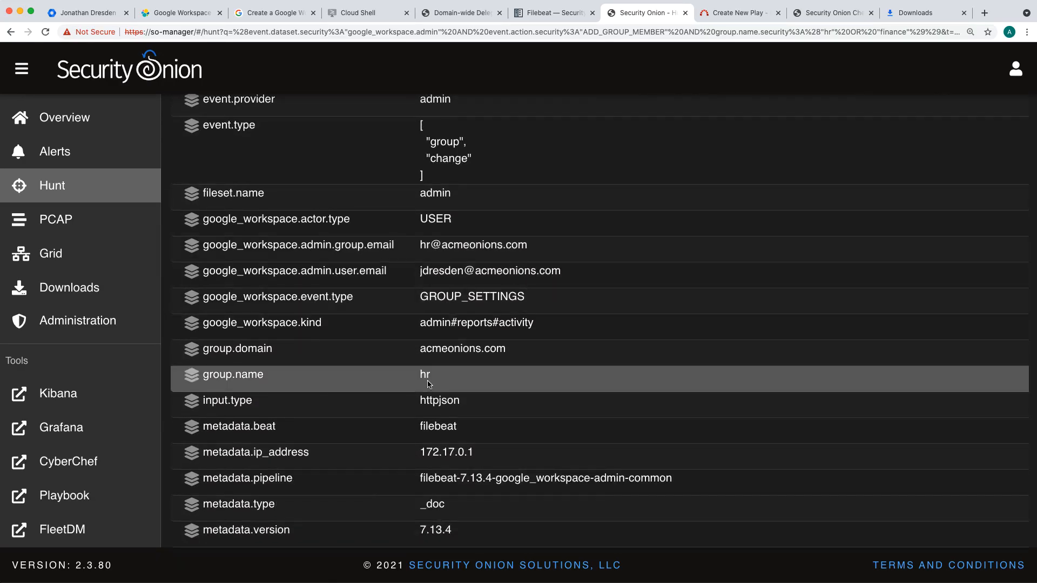
pyautogui.moveTo(421, 380); pyautogui.dragTo(453, 380)
pyautogui.scroll(8, 453, 380)
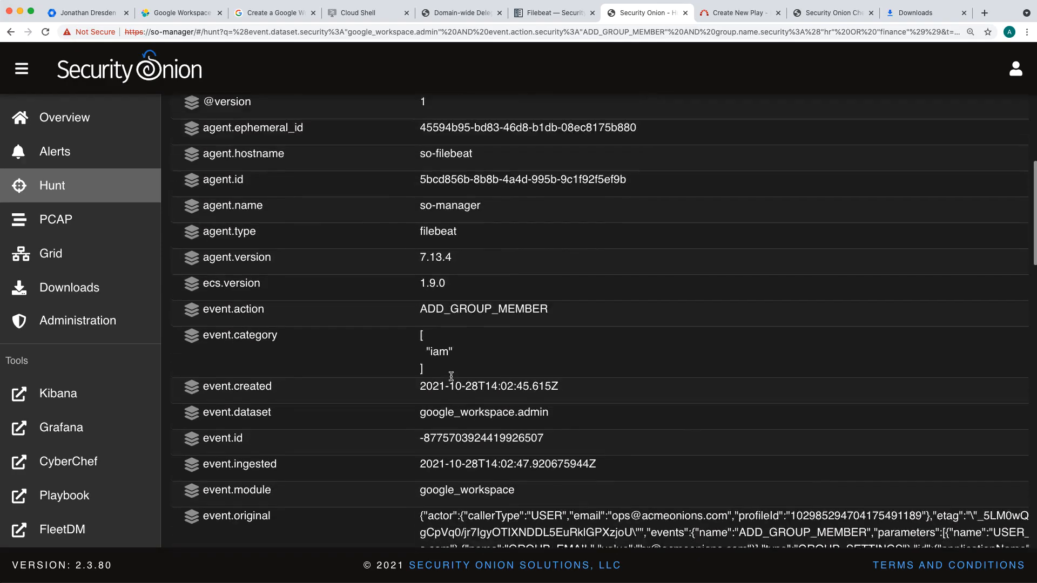
# Step: Create a play from the New User Added to Sensitive Group Sigma rule, set its status to Active and submit the change
pyautogui.click(722, 15)
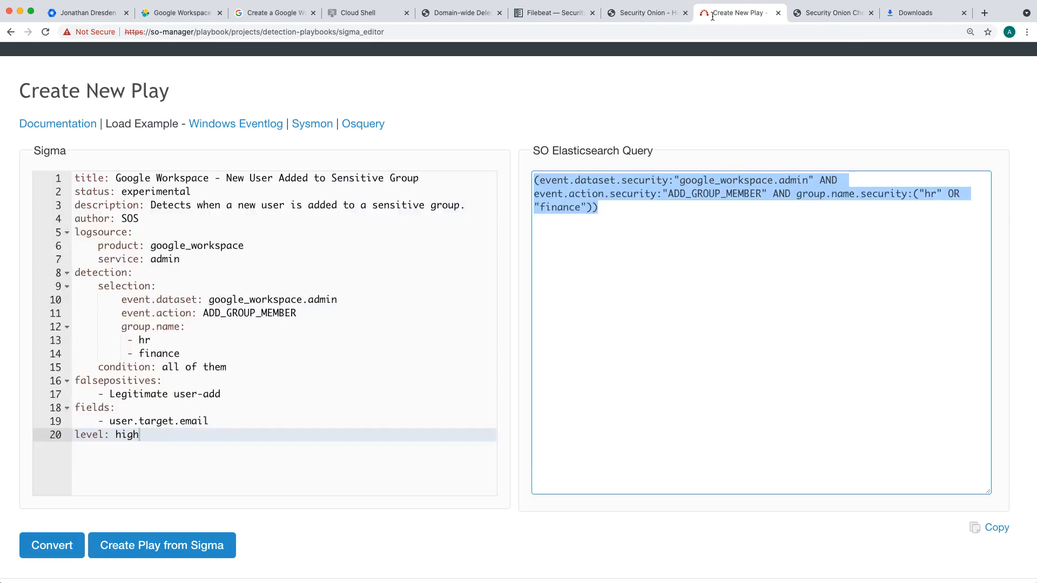
pyautogui.click(189, 544)
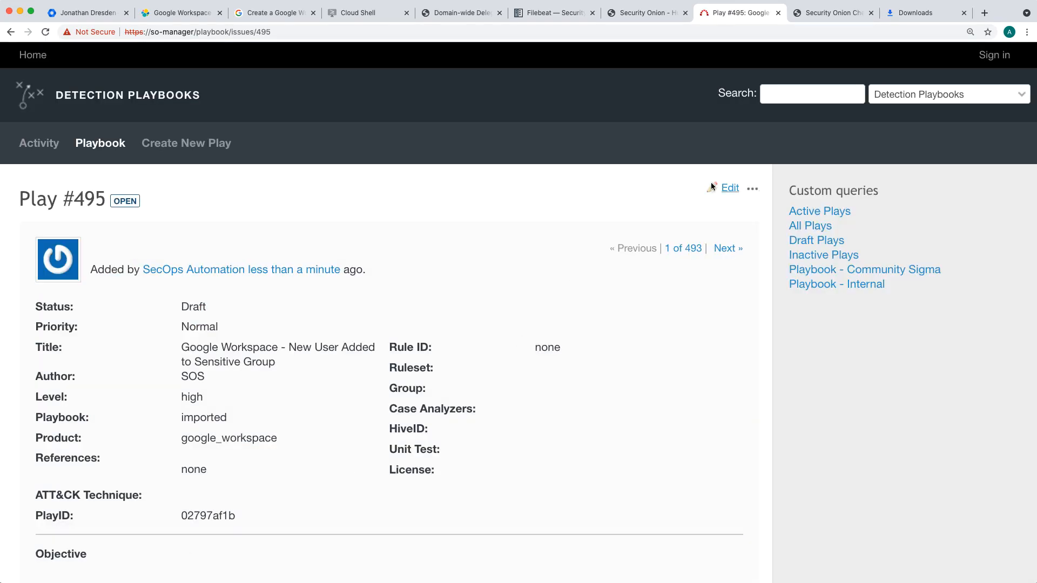
pyautogui.click(726, 189)
pyautogui.click(250, 121)
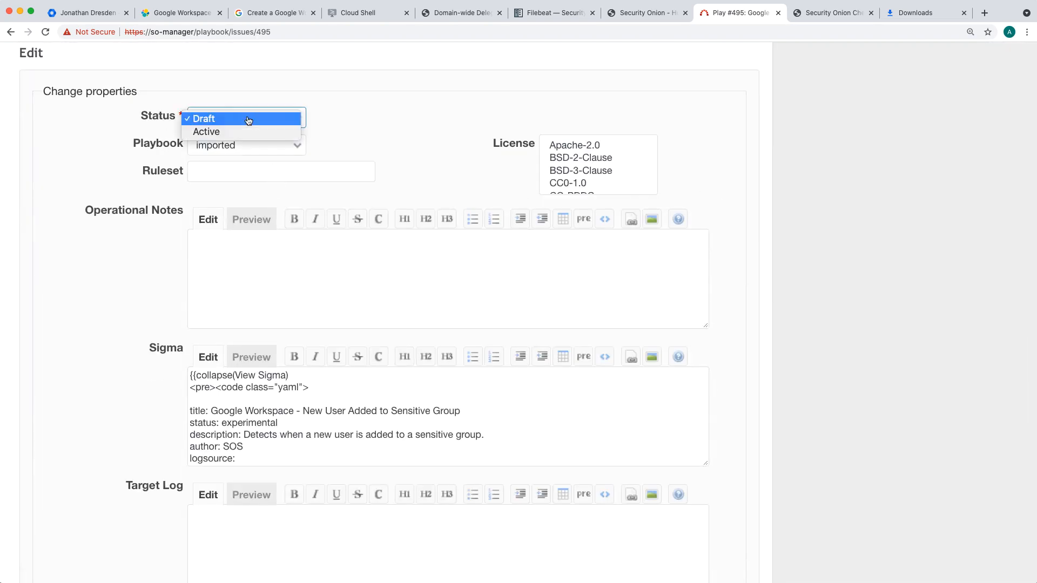
pyautogui.click(233, 132)
pyautogui.scroll(-5, 30, 264)
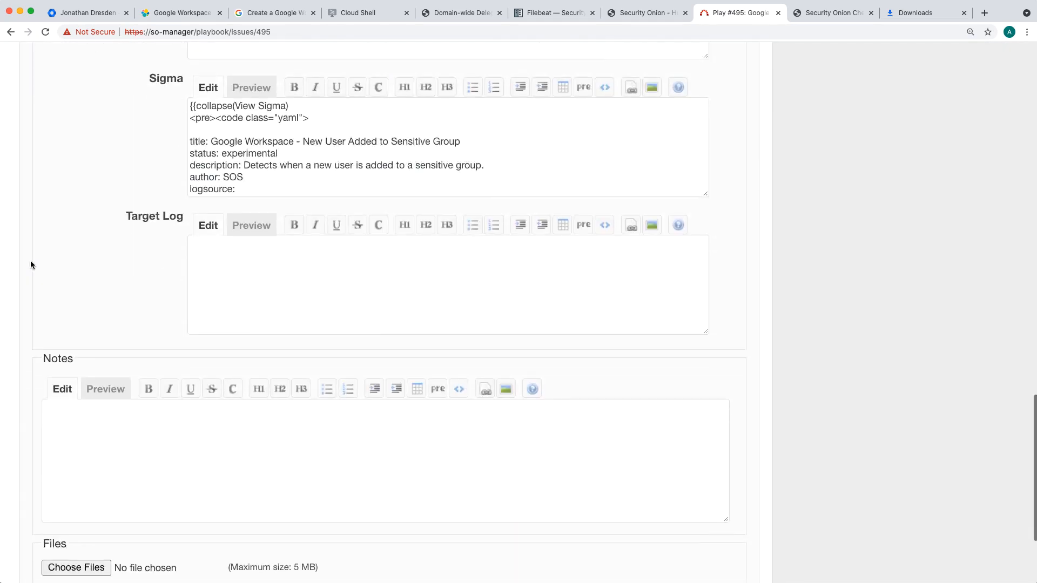
pyautogui.scroll(-3, 52, 496)
pyautogui.click(59, 478)
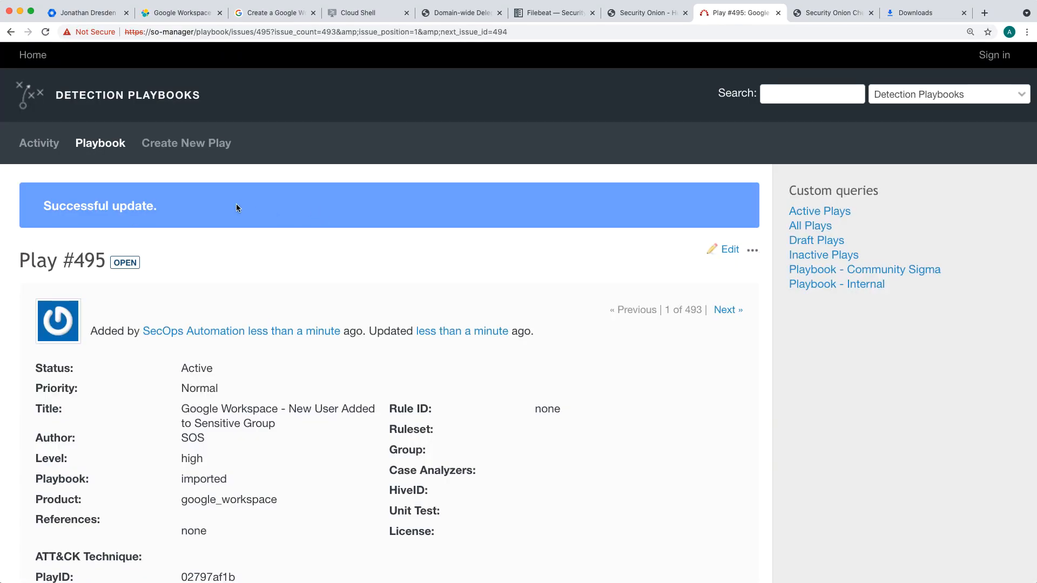
# Step: Check the new play in the Playbook list, and refresh Security Onion's Alerts to look for the Google Workspace detections
pyautogui.click(103, 144)
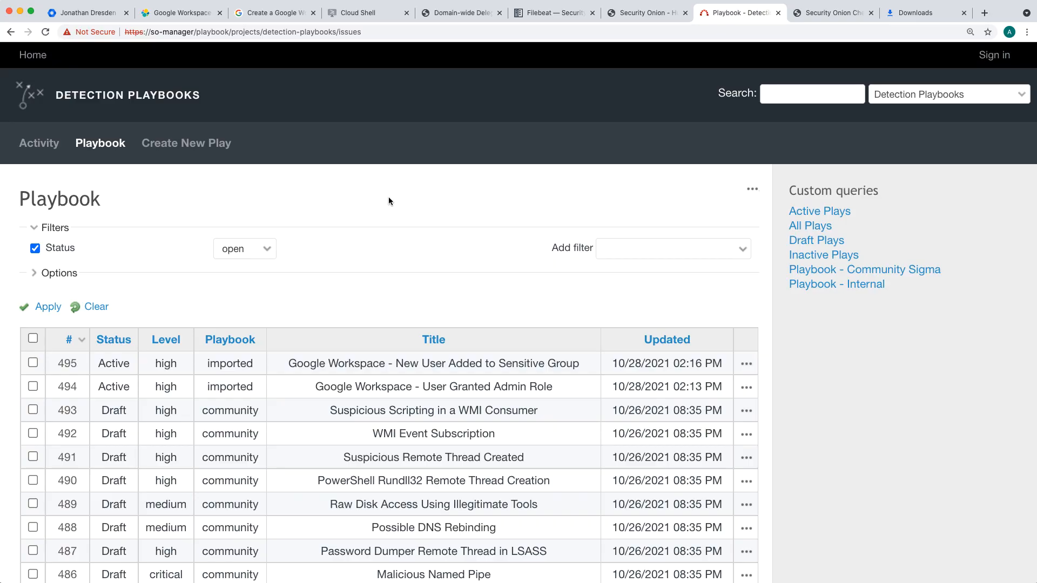
pyautogui.click(647, 12)
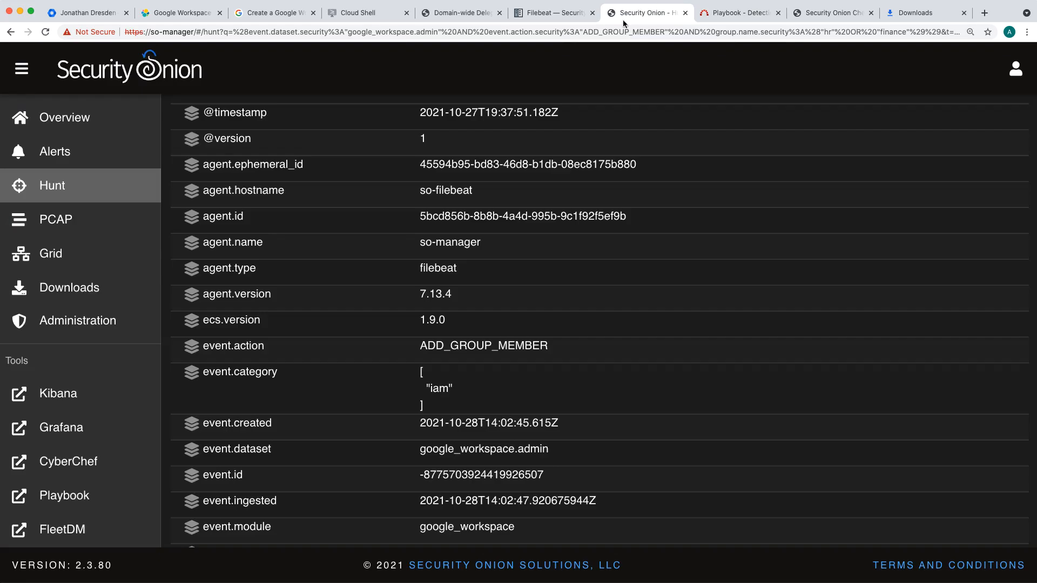
pyautogui.click(69, 158)
pyautogui.scroll(-2, 266, 257)
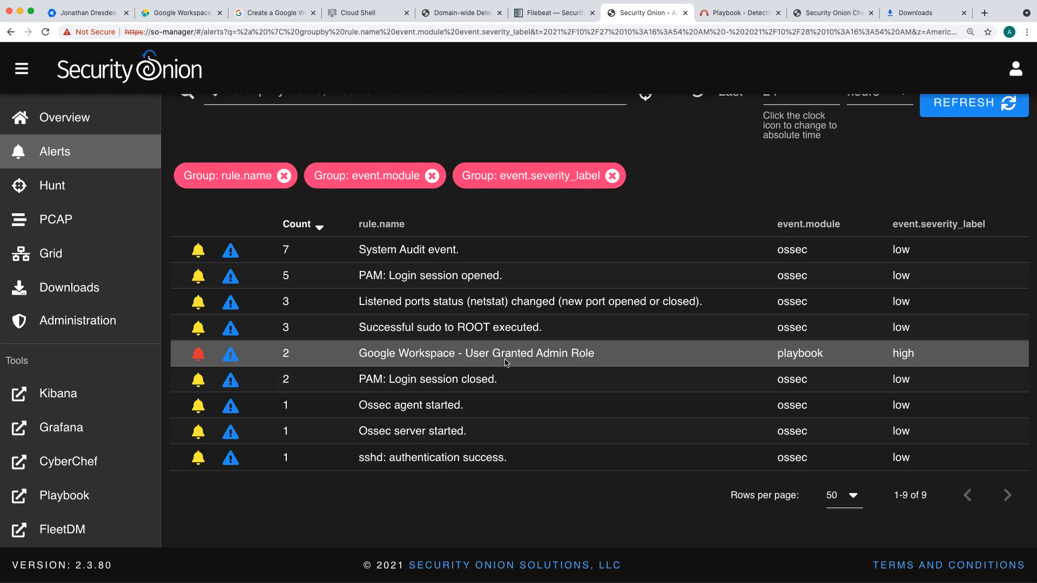
pyautogui.click(984, 106)
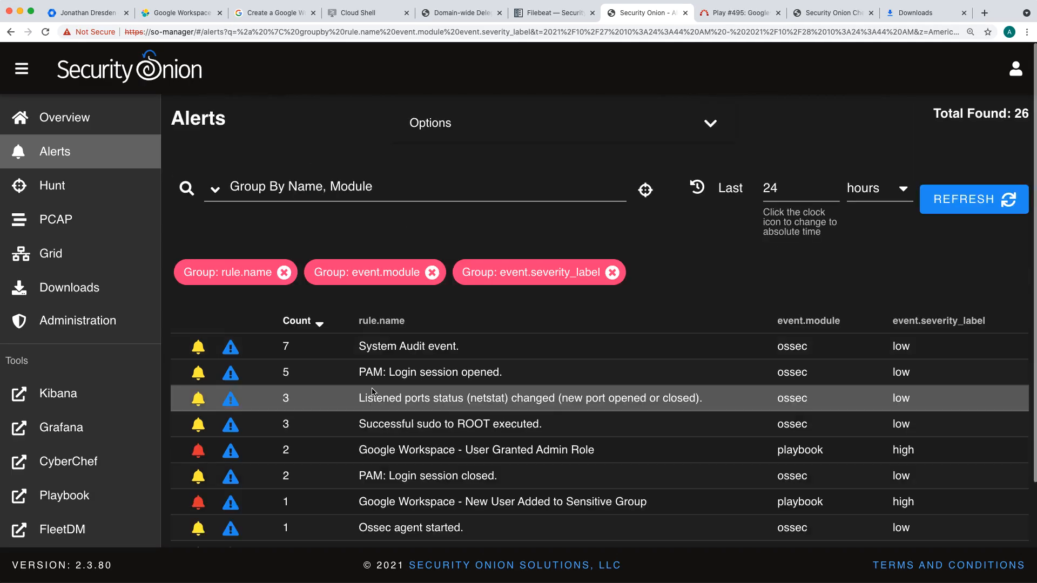
pyautogui.scroll(-3, 373, 392)
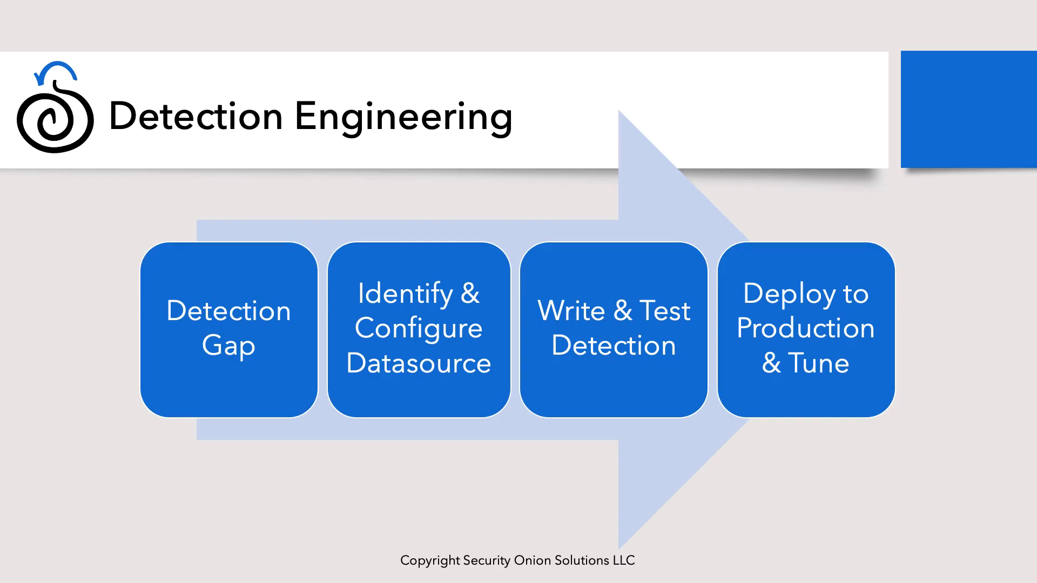
pyautogui.press('Right')
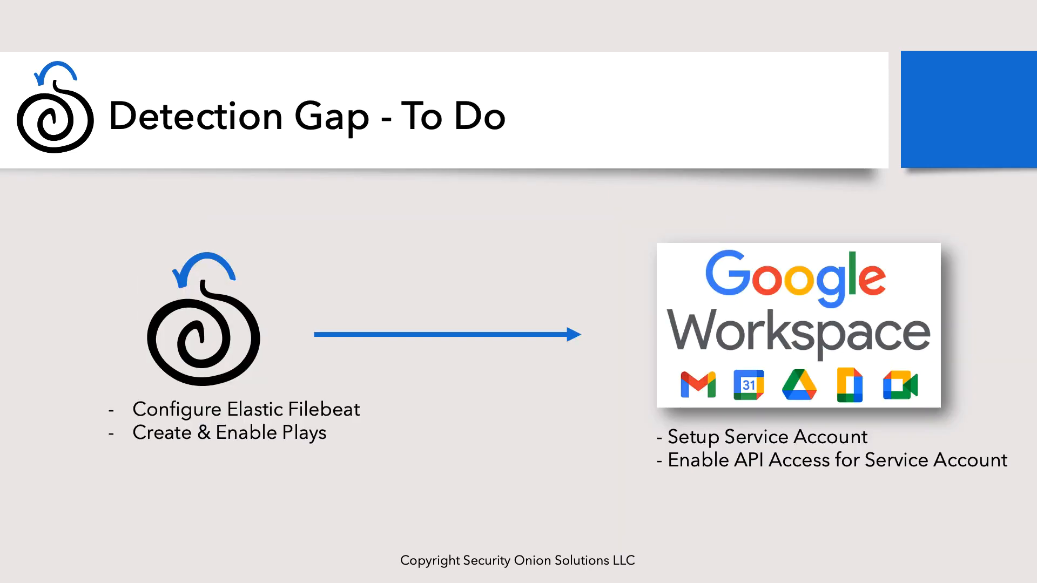